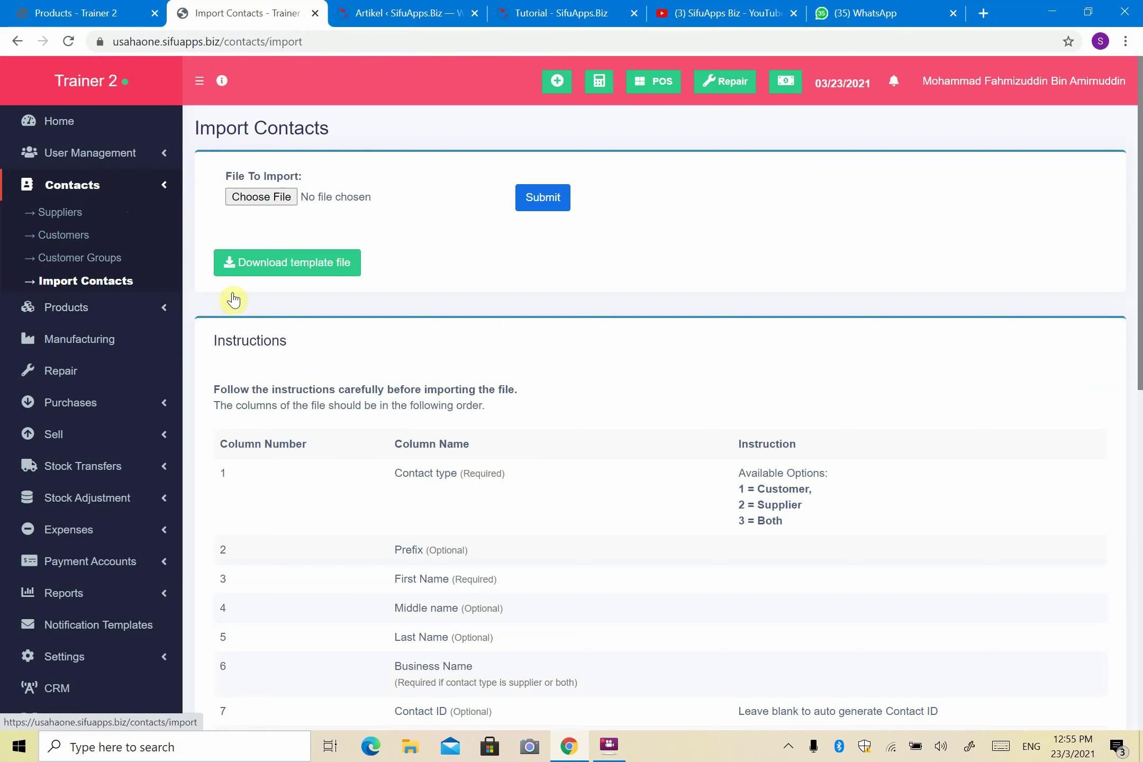
Download the contacts import template and scroll through the Instructions column list
{"action": "left_click", "coordinate": [313, 270]}
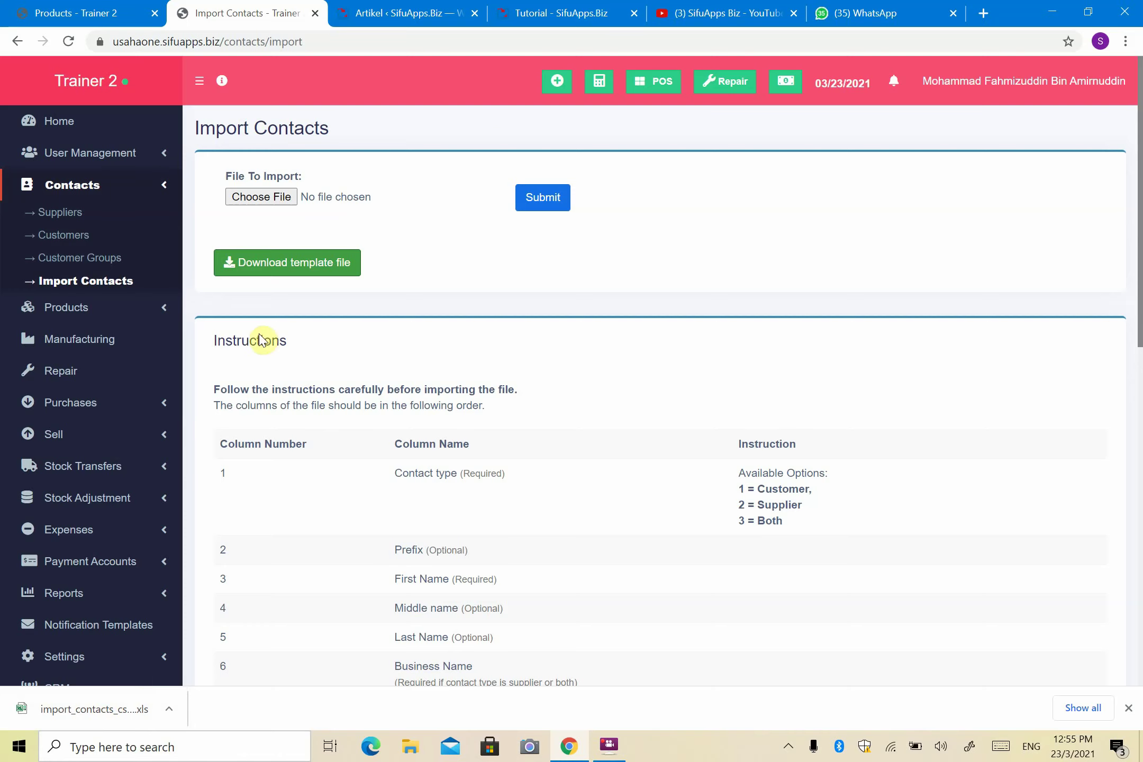
{"action": "scroll", "coordinate": [288, 381], "scroll_direction": "down", "scroll_amount": 2}
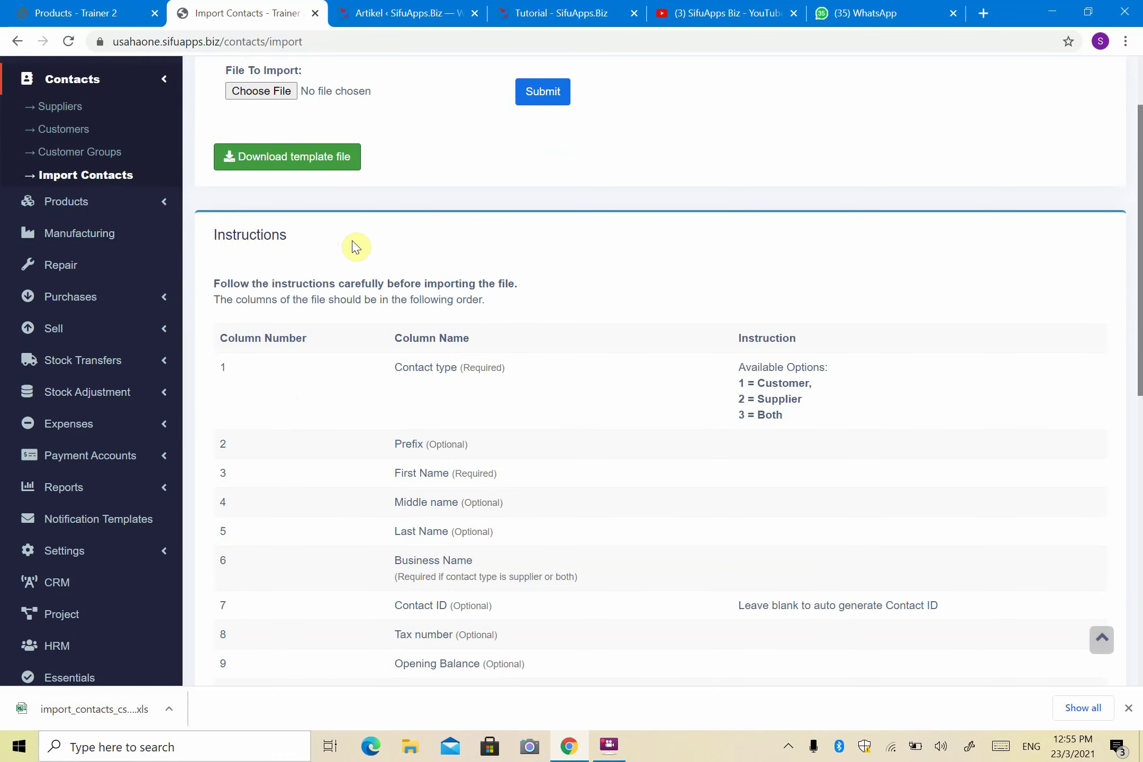
{"action": "scroll", "coordinate": [323, 281], "scroll_direction": "down", "scroll_amount": 2}
{"action": "scroll", "coordinate": [400, 367], "scroll_direction": "down", "scroll_amount": 2}
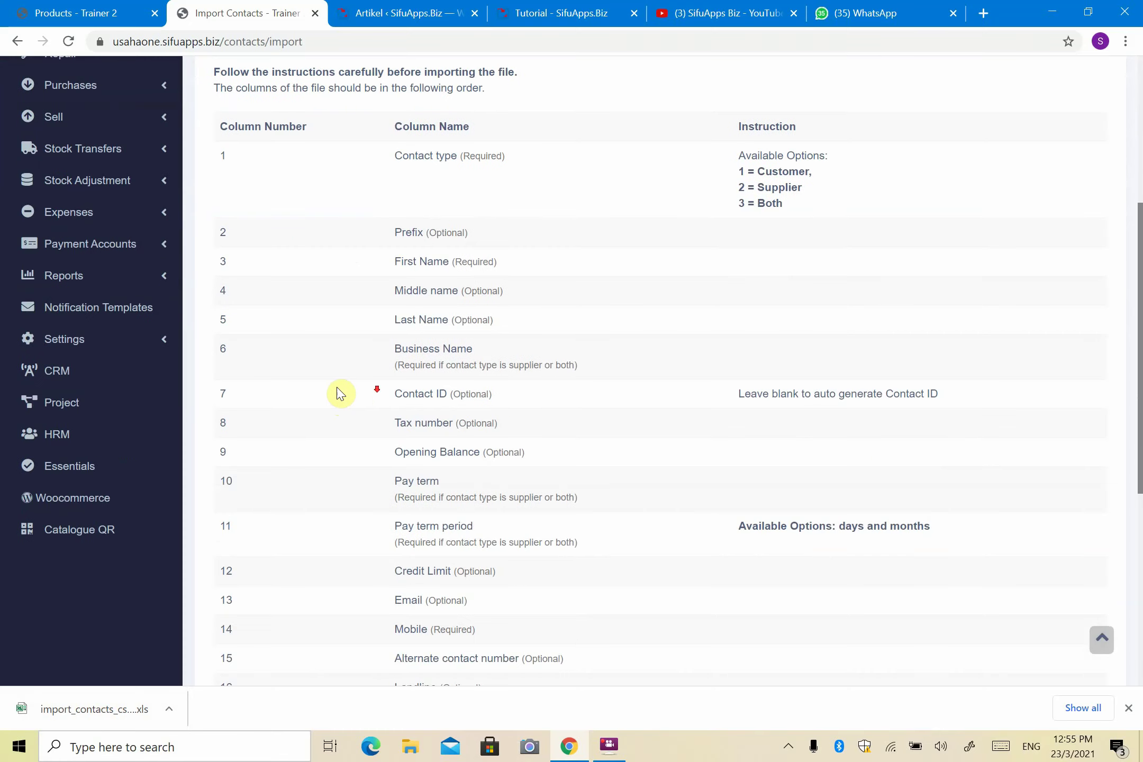
{"action": "scroll", "coordinate": [340, 393], "scroll_direction": "up", "scroll_amount": 6}
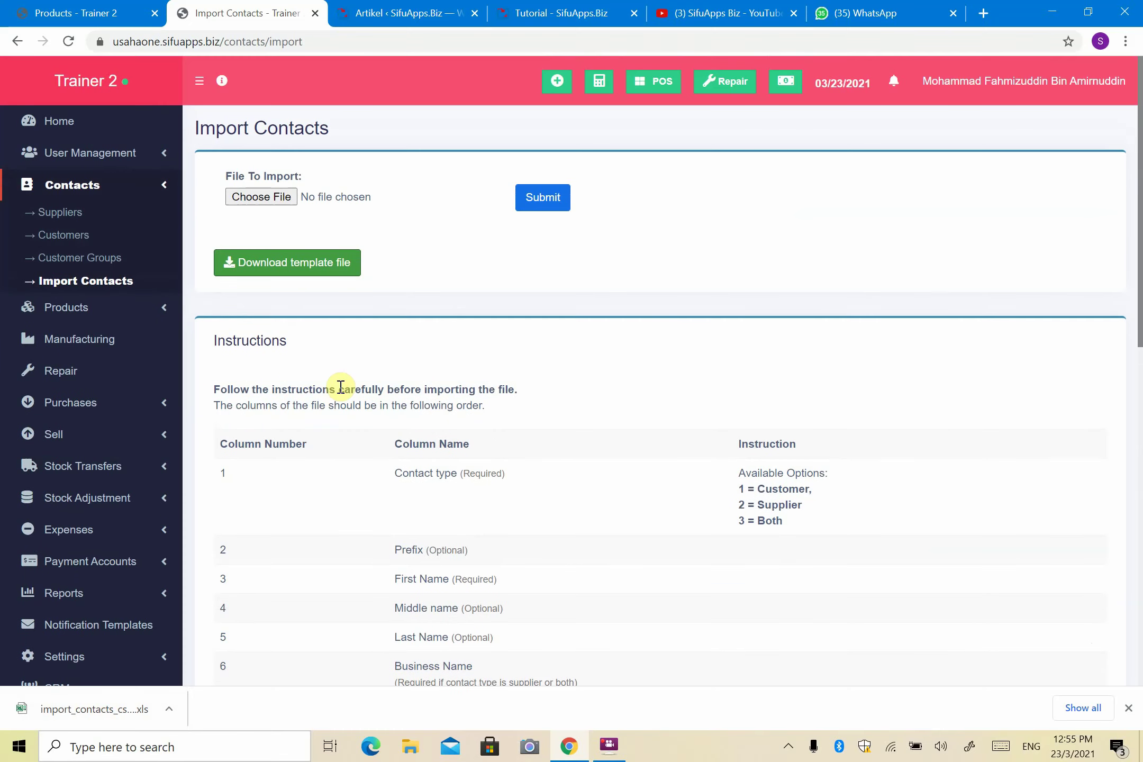
Open the downloaded contacts template in Excel with editing enabled, comparing it to the instructions
{"action": "left_click", "coordinate": [97, 721]}
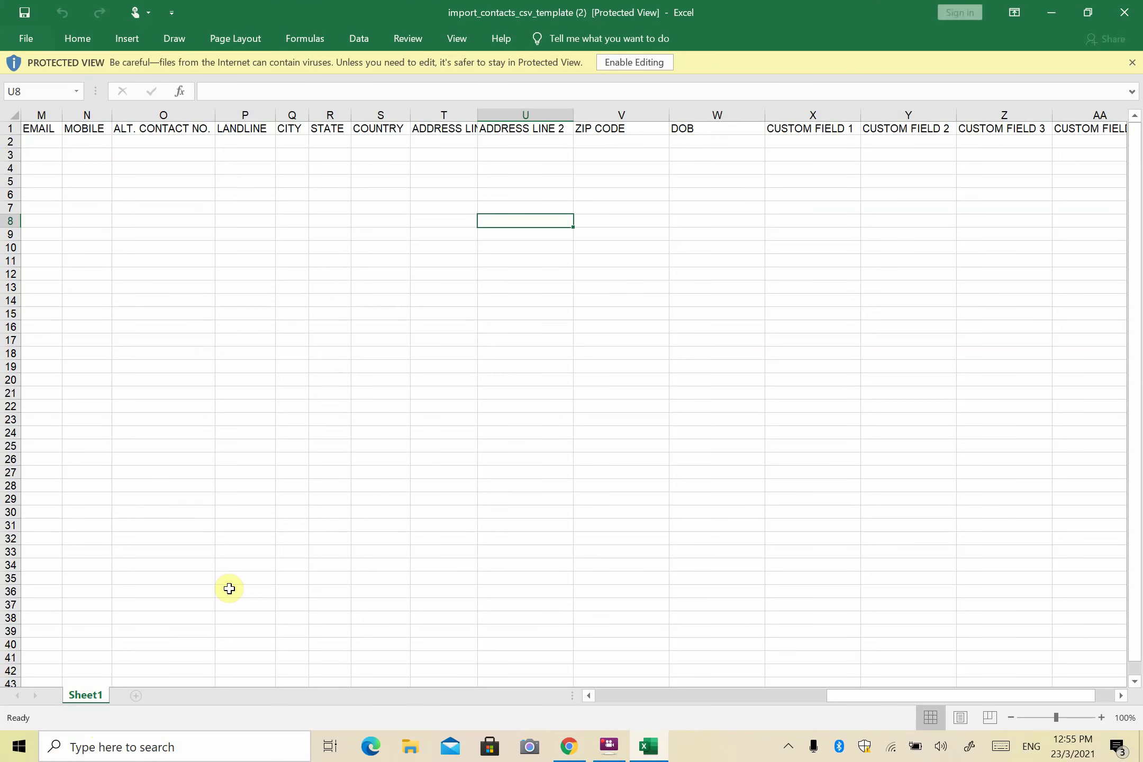
{"action": "left_click", "coordinate": [653, 62]}
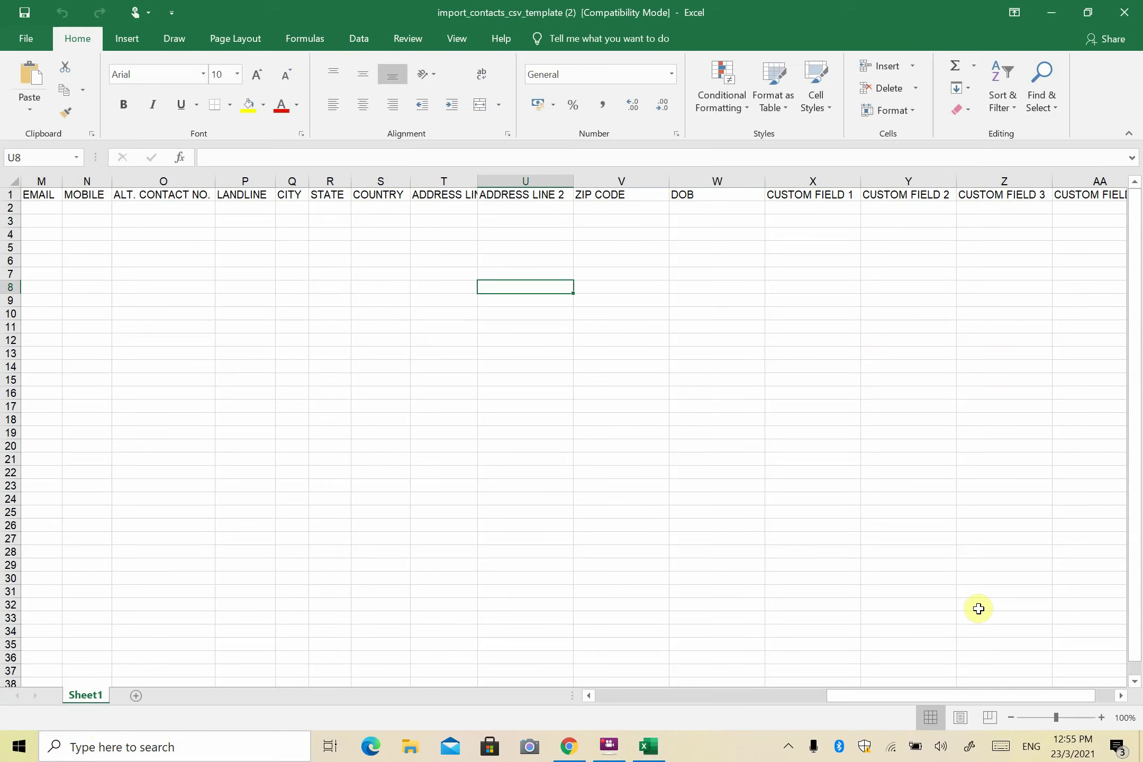
{"action": "left_click_drag", "start_coordinate": [963, 703], "coordinate": [625, 701]}
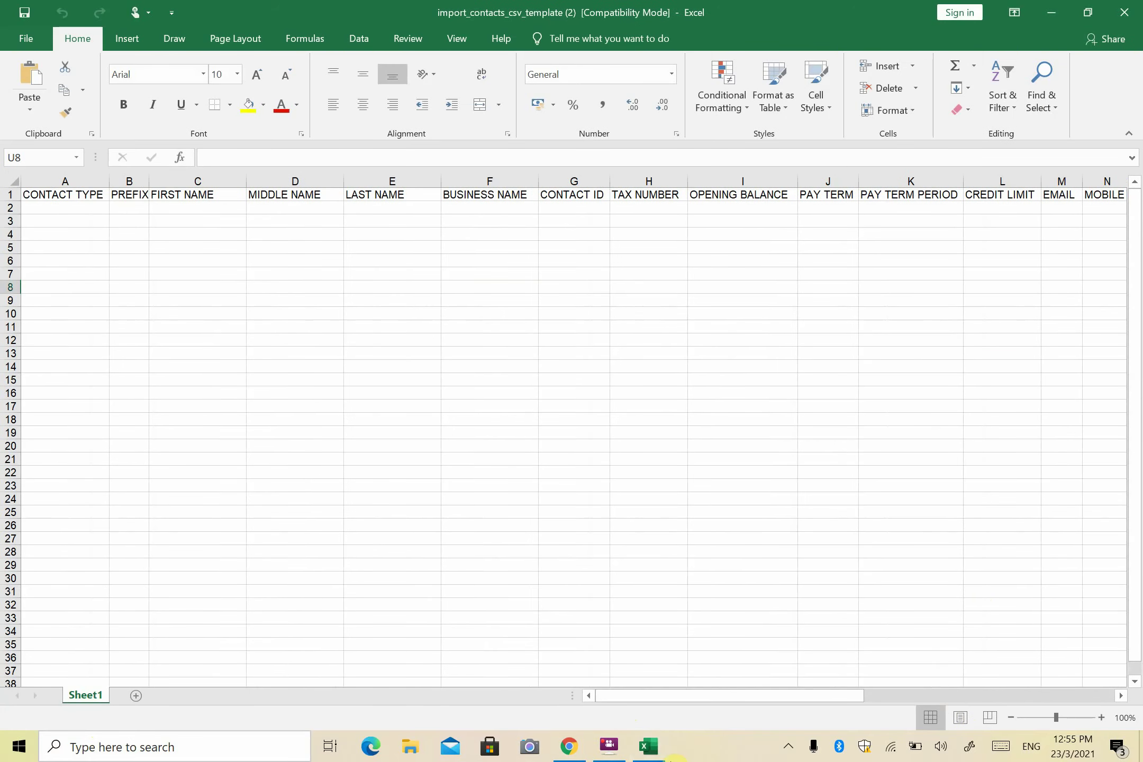
{"action": "left_click", "coordinate": [570, 746]}
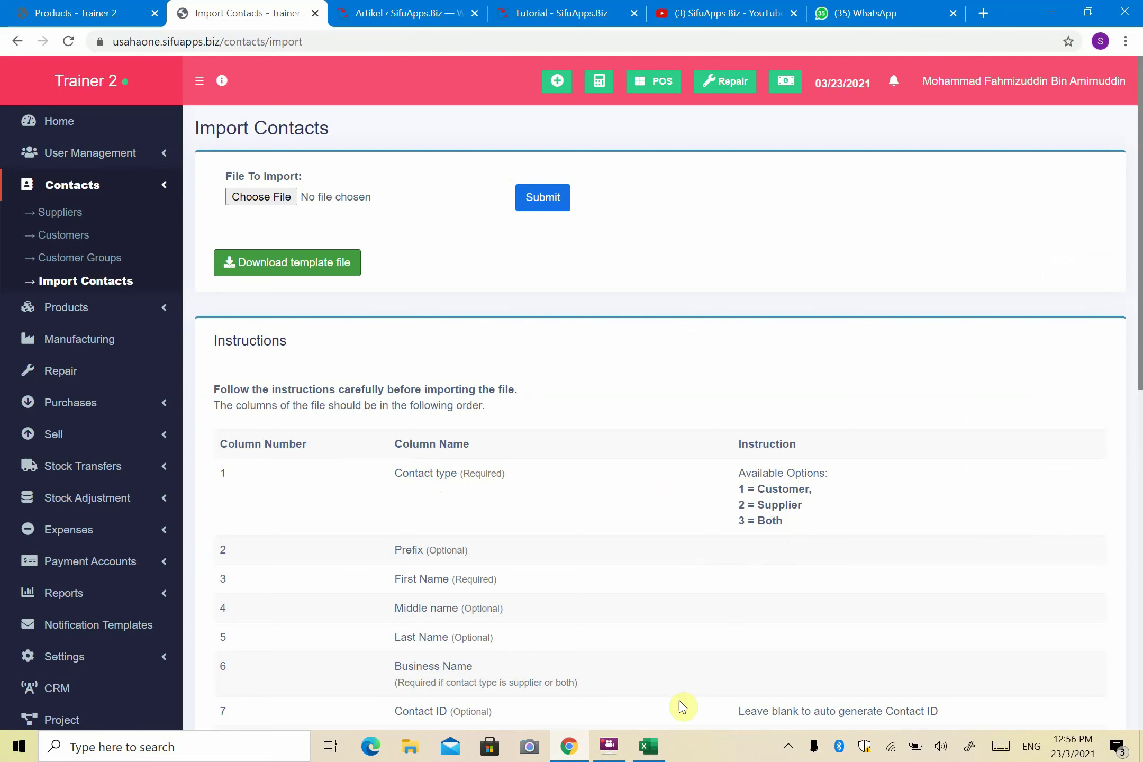
{"action": "left_click", "coordinate": [648, 747]}
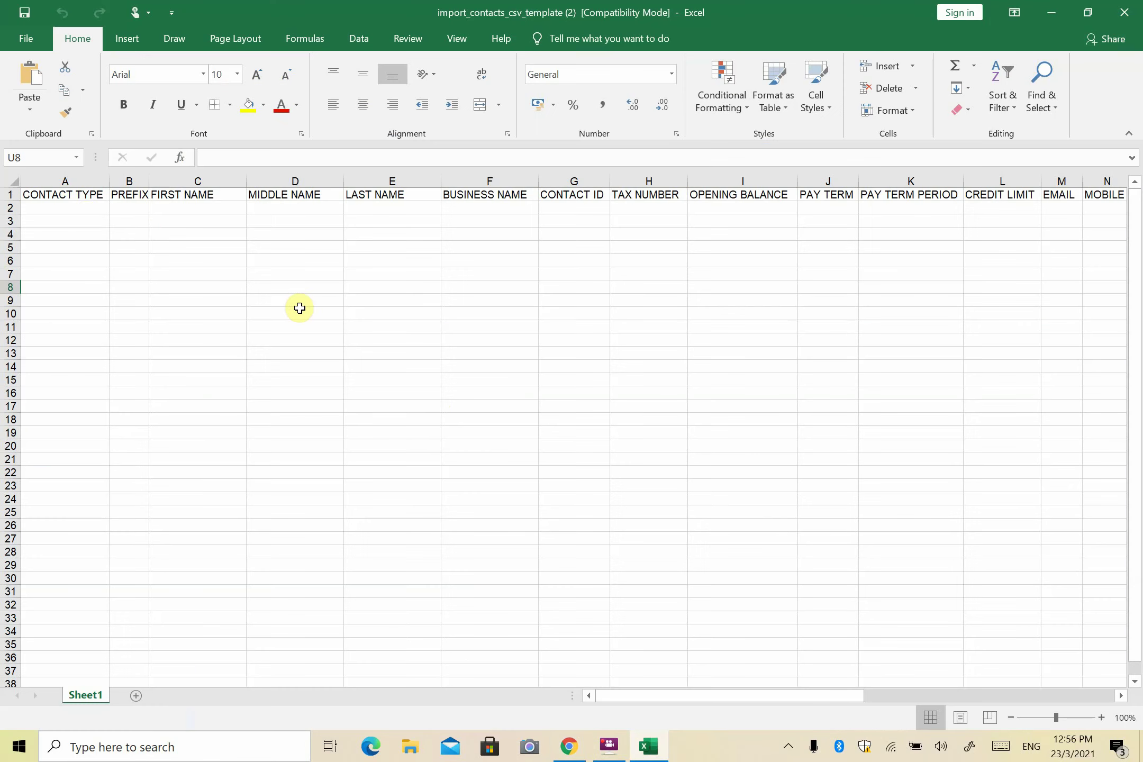
Enter contact type 1 in A2 and prefix MR in B2
{"action": "left_click", "coordinate": [81, 206]}
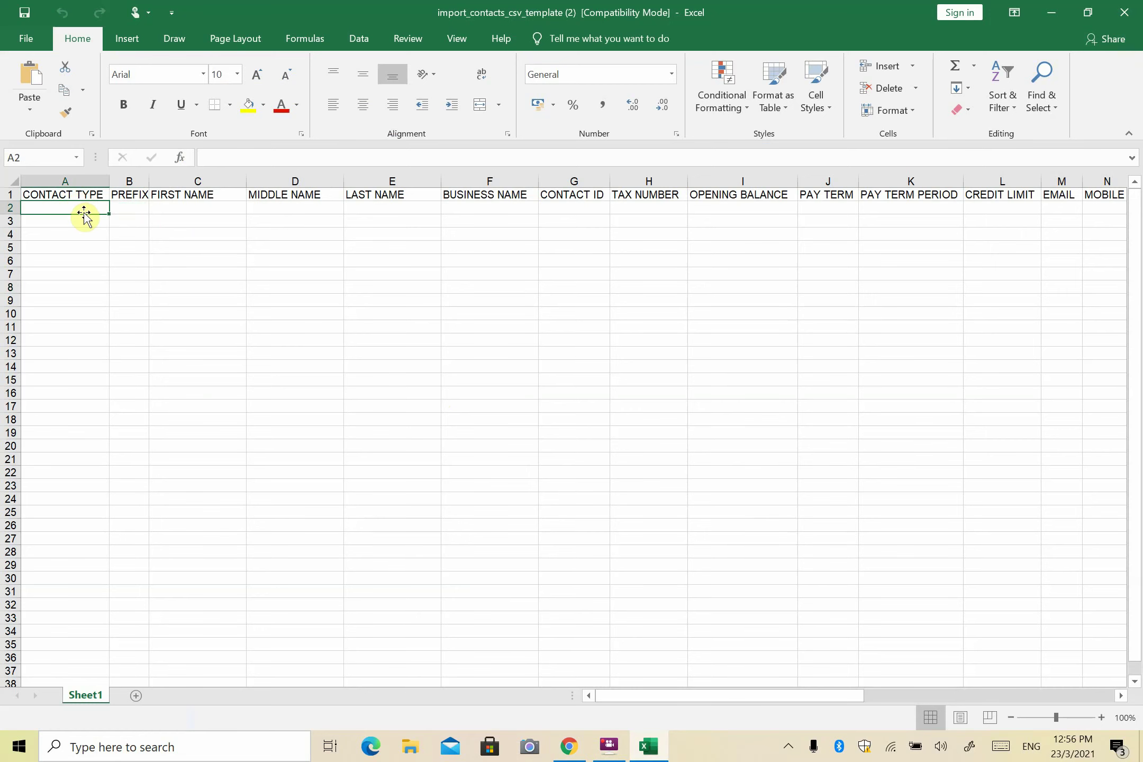
{"action": "type", "text": "1"}
{"action": "left_click_drag", "start_coordinate": [132, 261], "coordinate": [153, 260]}
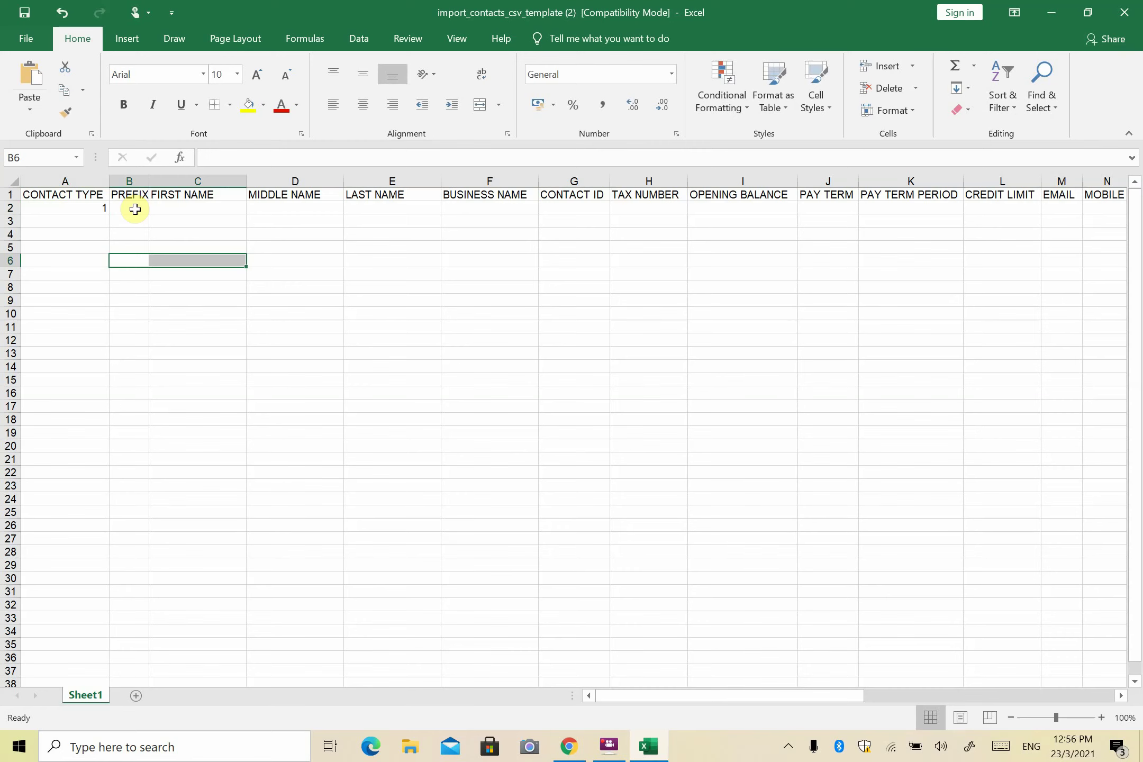
{"action": "left_click", "coordinate": [135, 209]}
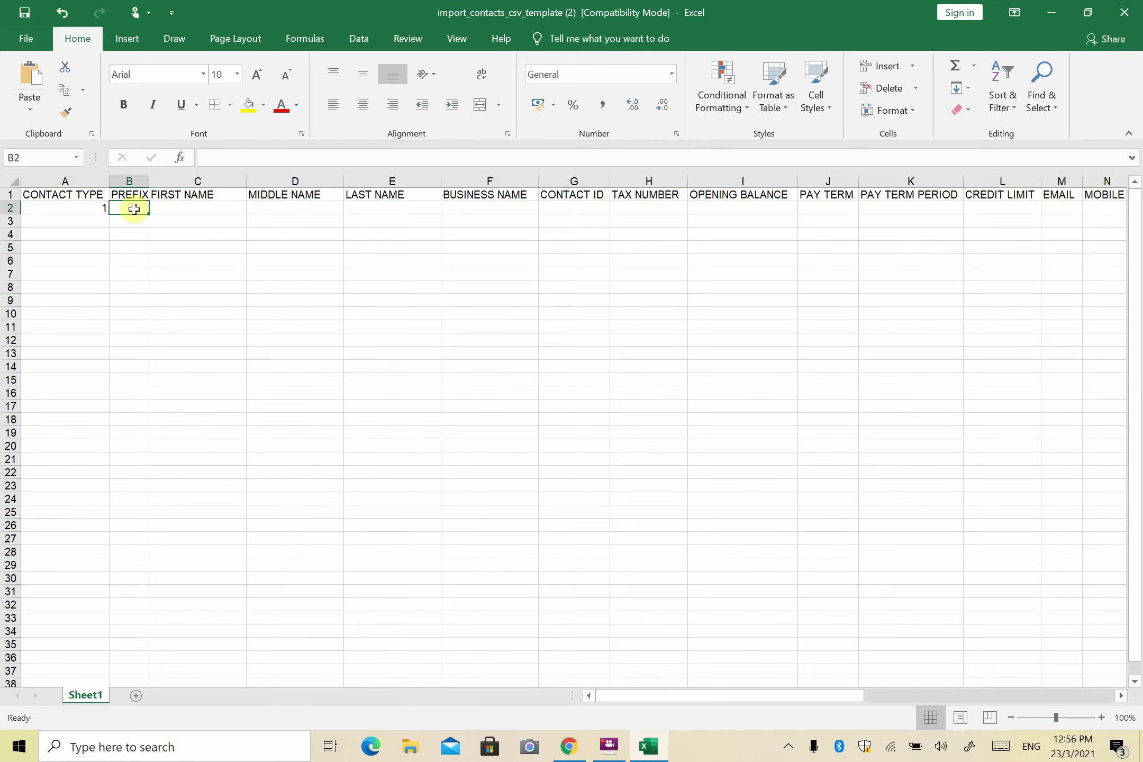
{"action": "type", "text": "Mr"}
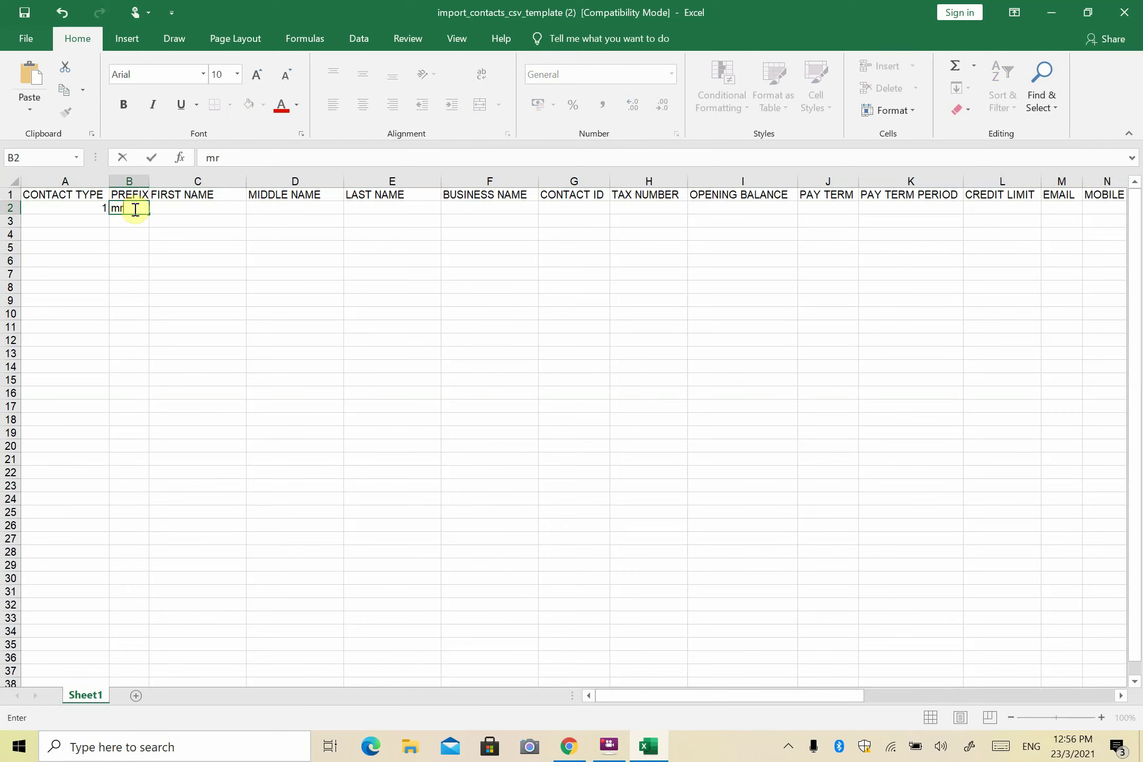
{"action": "key", "text": "BackSpace"}
{"action": "key", "text": "BackSpace"}
{"action": "type", "text": "M"}
{"action": "left_click", "coordinate": [211, 207]}
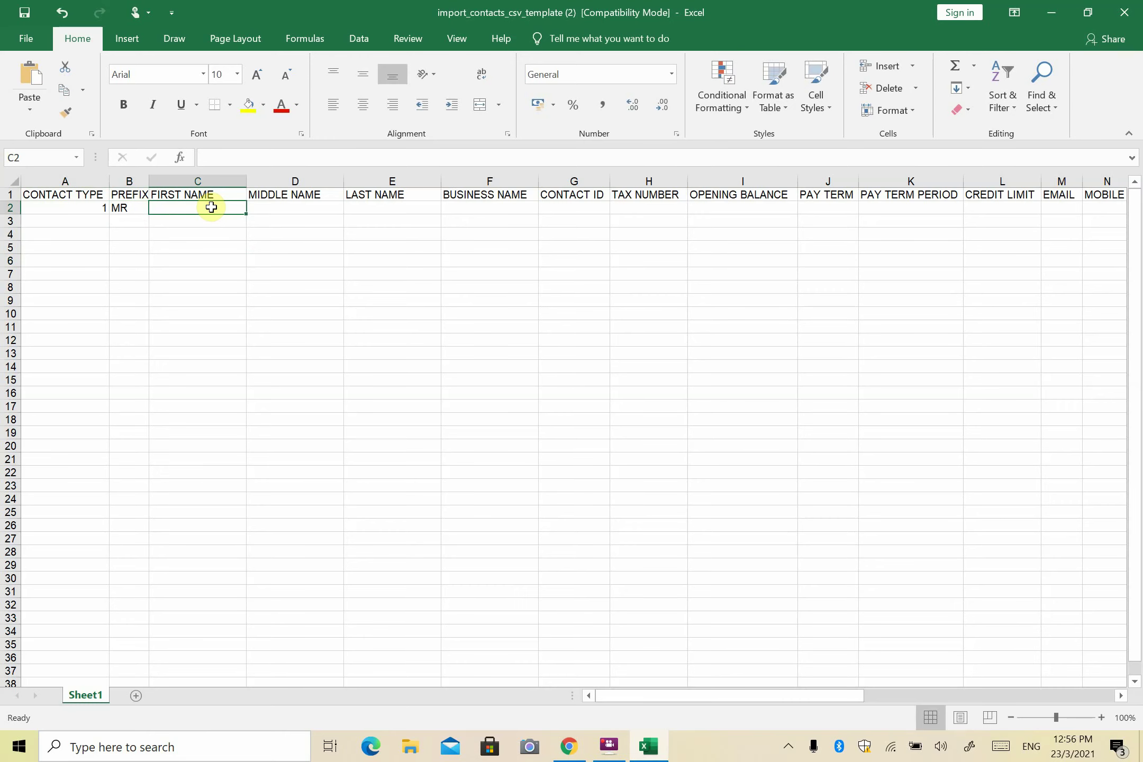
Recheck the column instructions, then enter the customer's first name in C2
{"action": "left_click", "coordinate": [569, 746]}
{"action": "scroll", "coordinate": [550, 583], "scroll_direction": "down", "scroll_amount": 4}
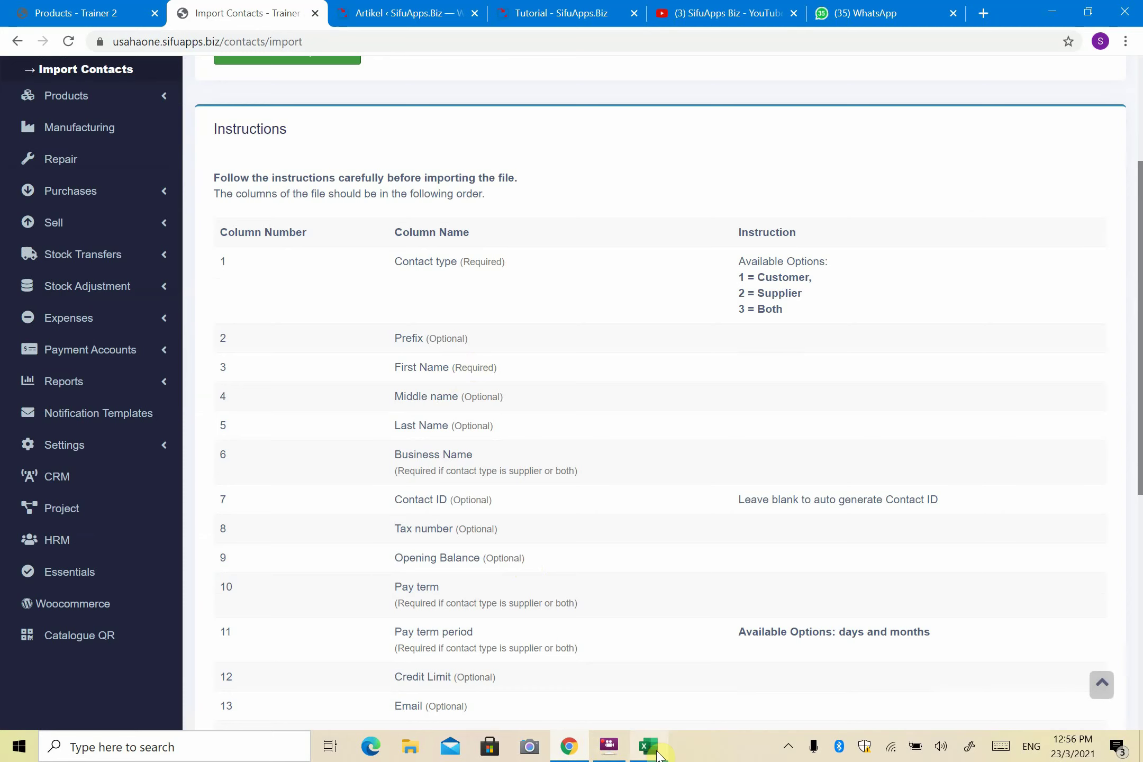
{"action": "left_click", "coordinate": [658, 754]}
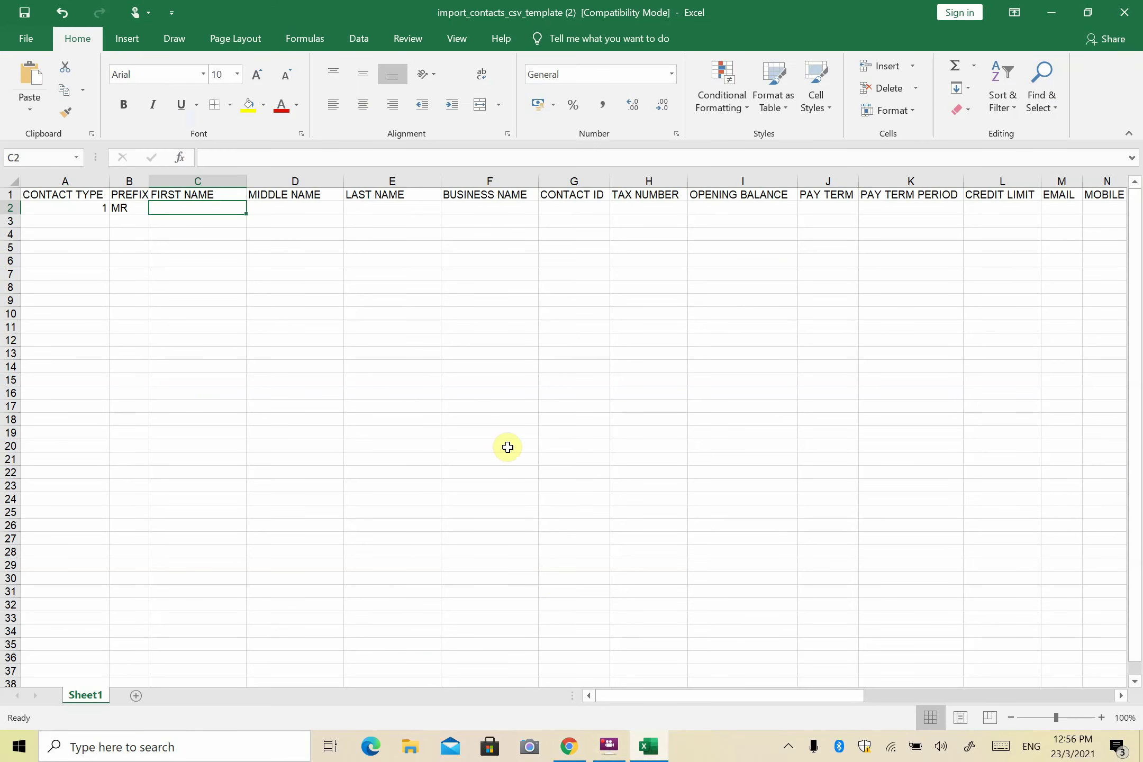
{"action": "type", "text": "Ali"}
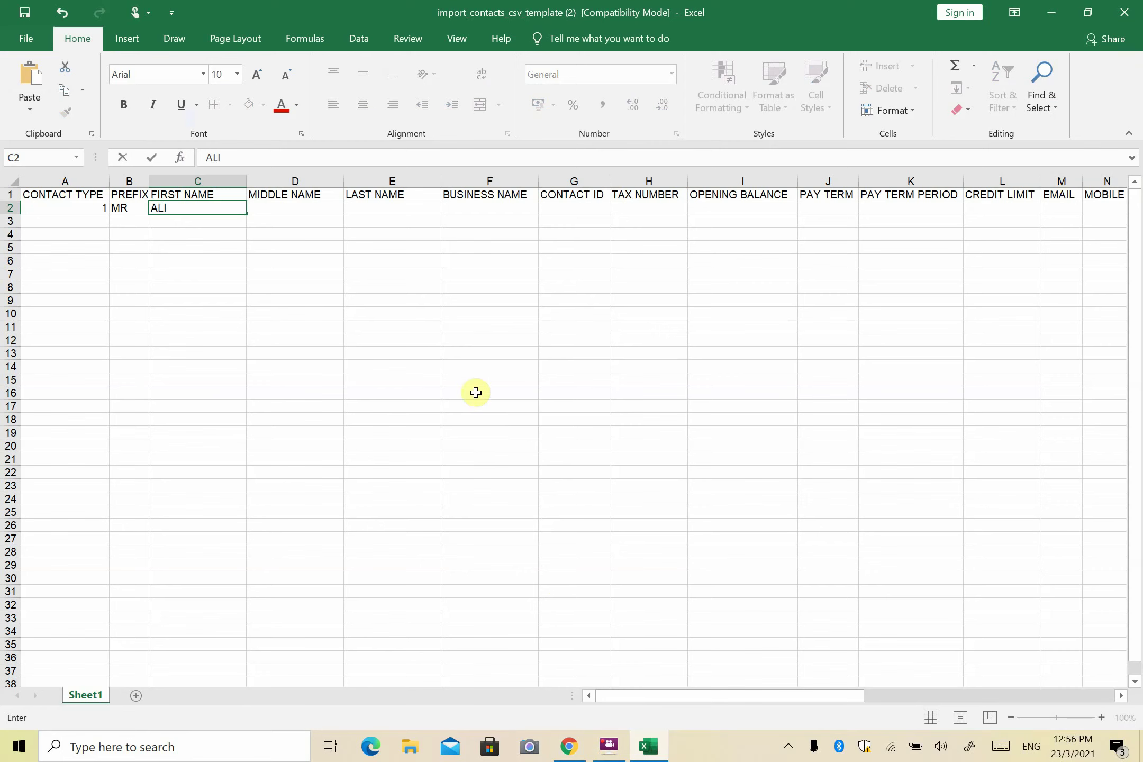
{"action": "left_click", "coordinate": [382, 312]}
Enter the customer's middle name in D2 and last name in E2
{"action": "left_click", "coordinate": [322, 216]}
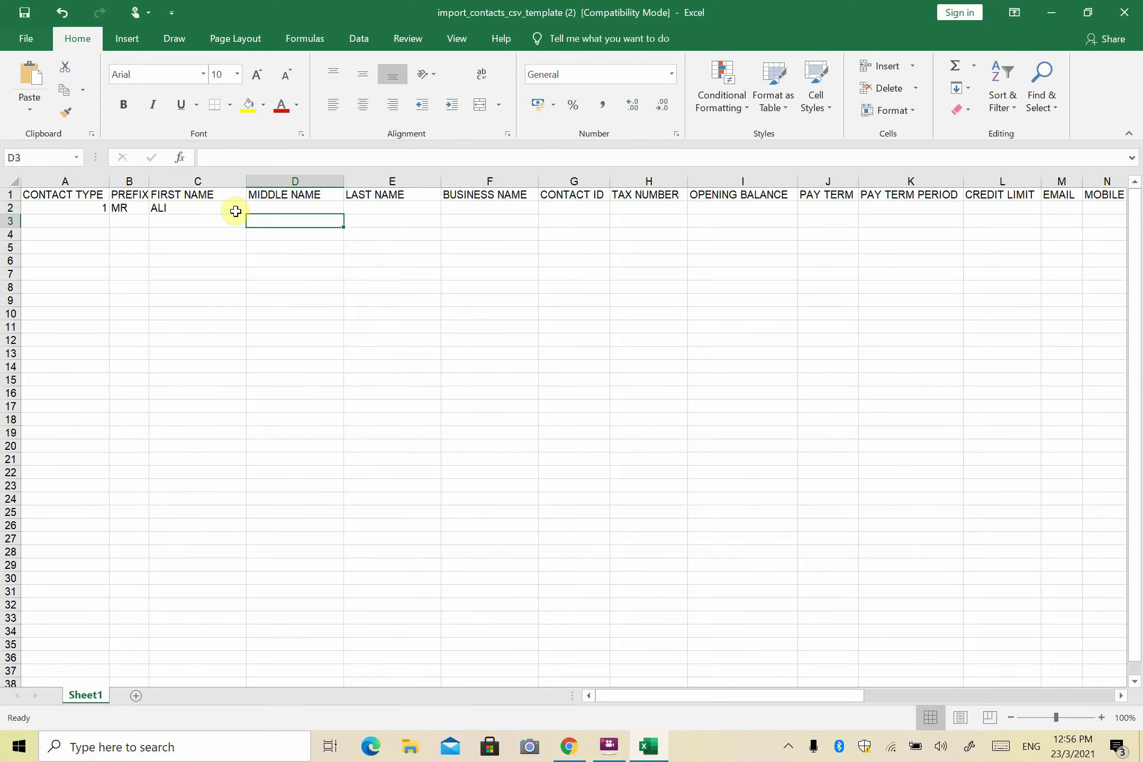
{"action": "left_click", "coordinate": [297, 208]}
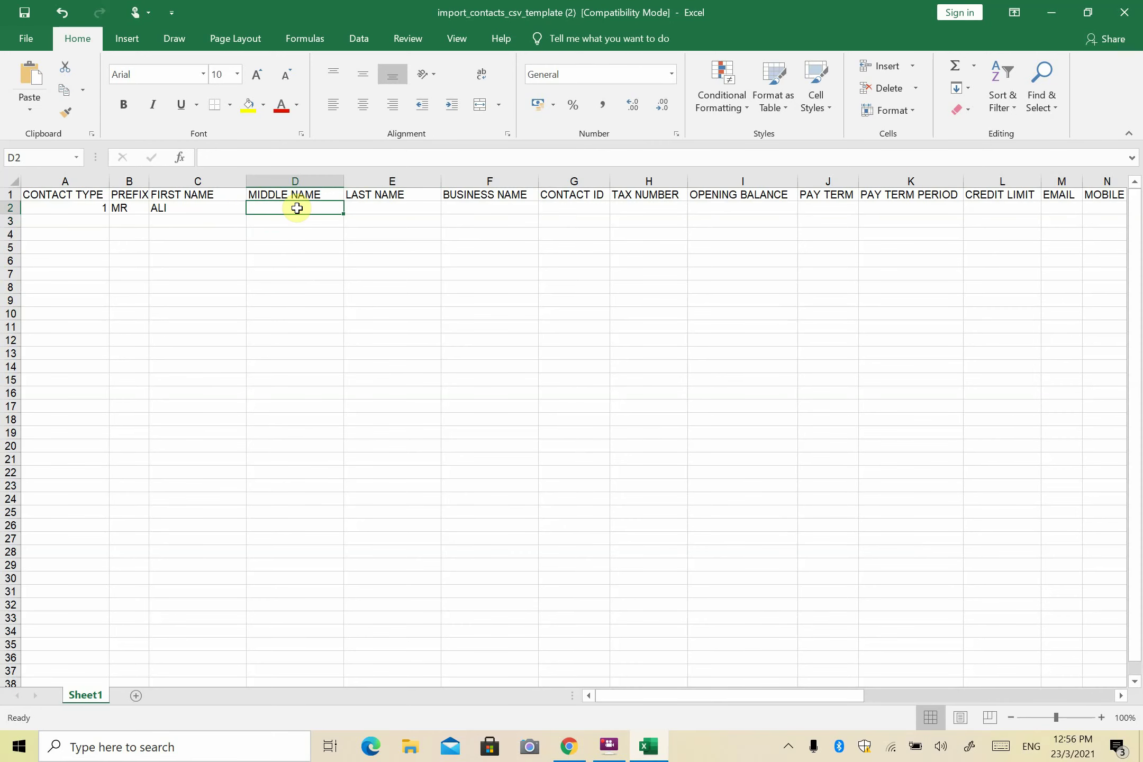
{"action": "type", "text": "BIN"}
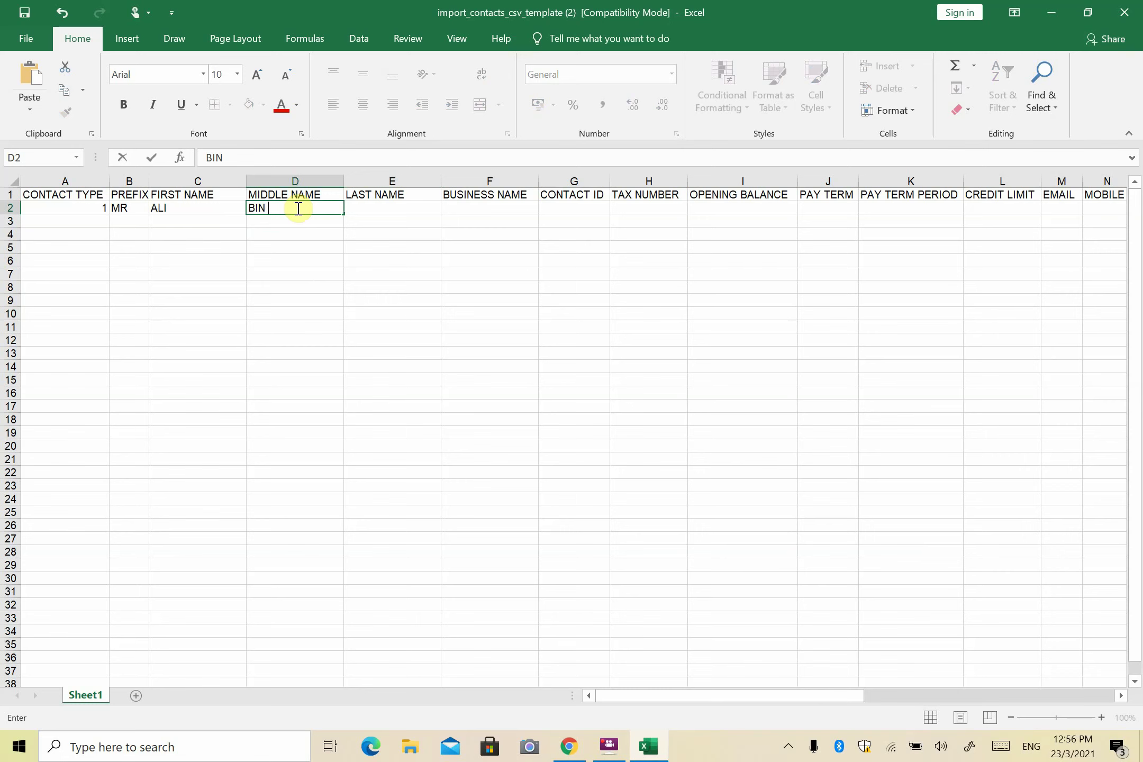
{"action": "left_click", "coordinate": [427, 209]}
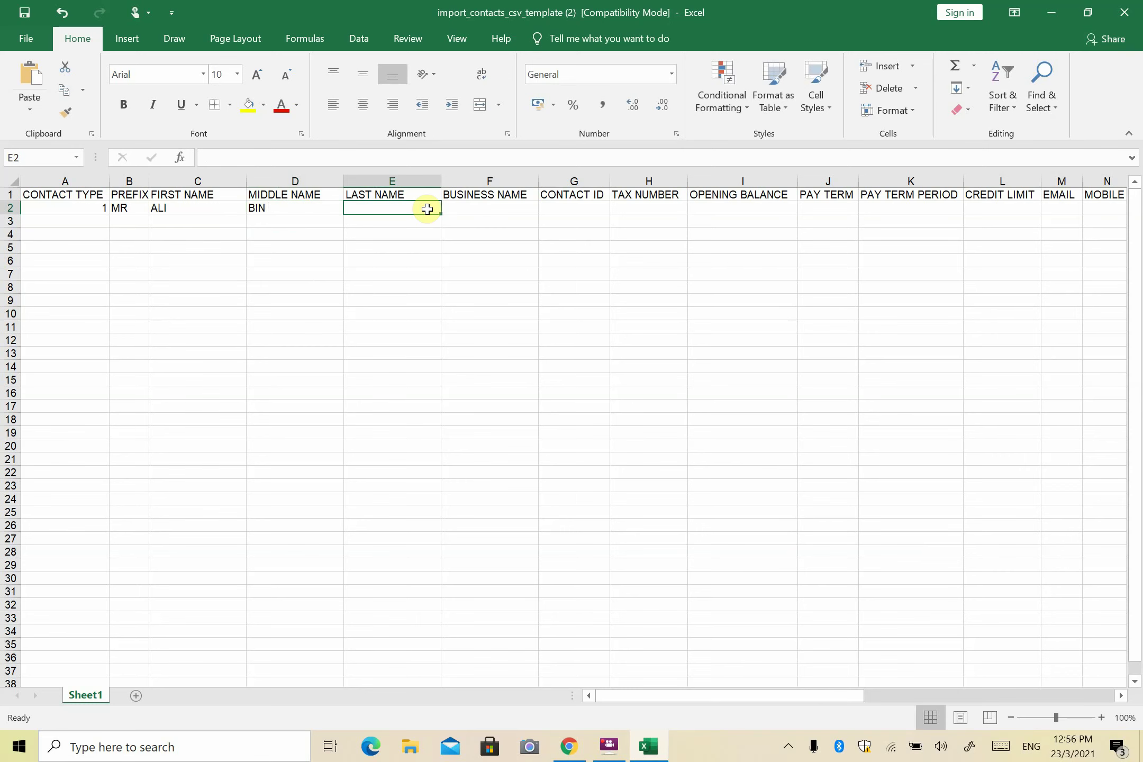
{"action": "type", "text": "ABU"}
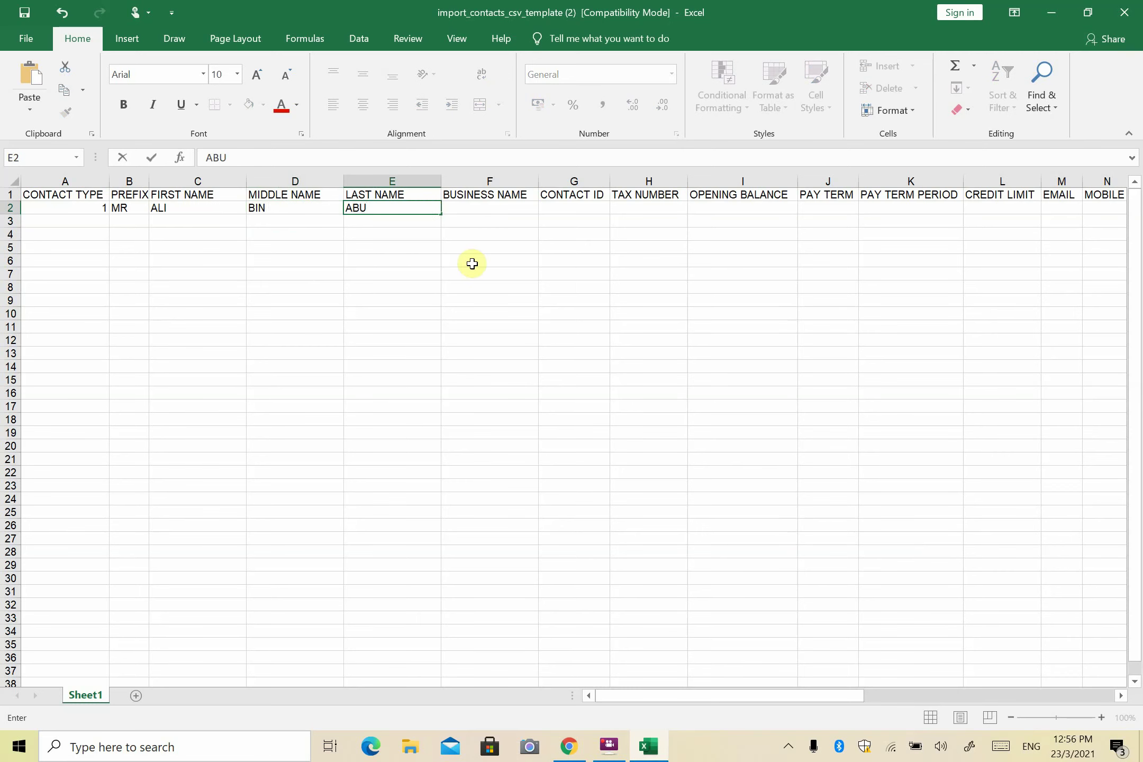
{"action": "left_click", "coordinate": [472, 263]}
{"action": "key", "text": "Up"}
{"action": "left_click", "coordinate": [479, 208]}
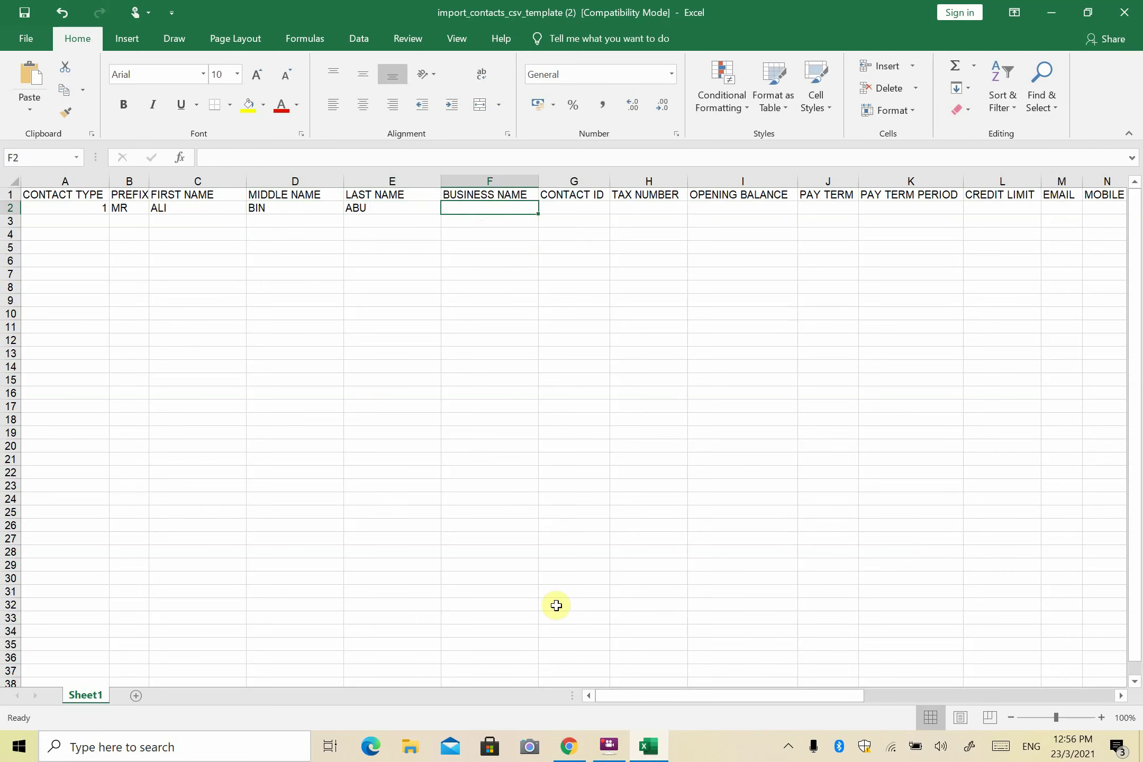
{"action": "left_click", "coordinate": [570, 746]}
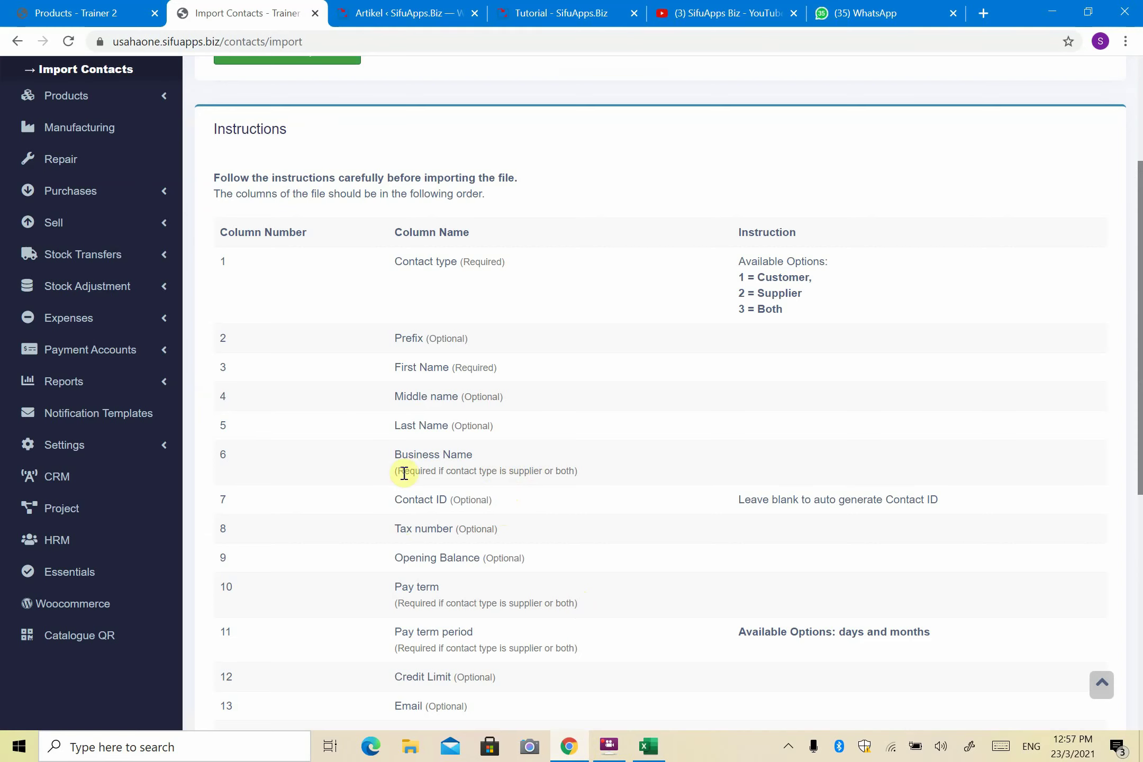
Check when Business Name is required and select the template's CONTACT ID column
{"action": "left_click_drag", "start_coordinate": [399, 471], "coordinate": [444, 479]}
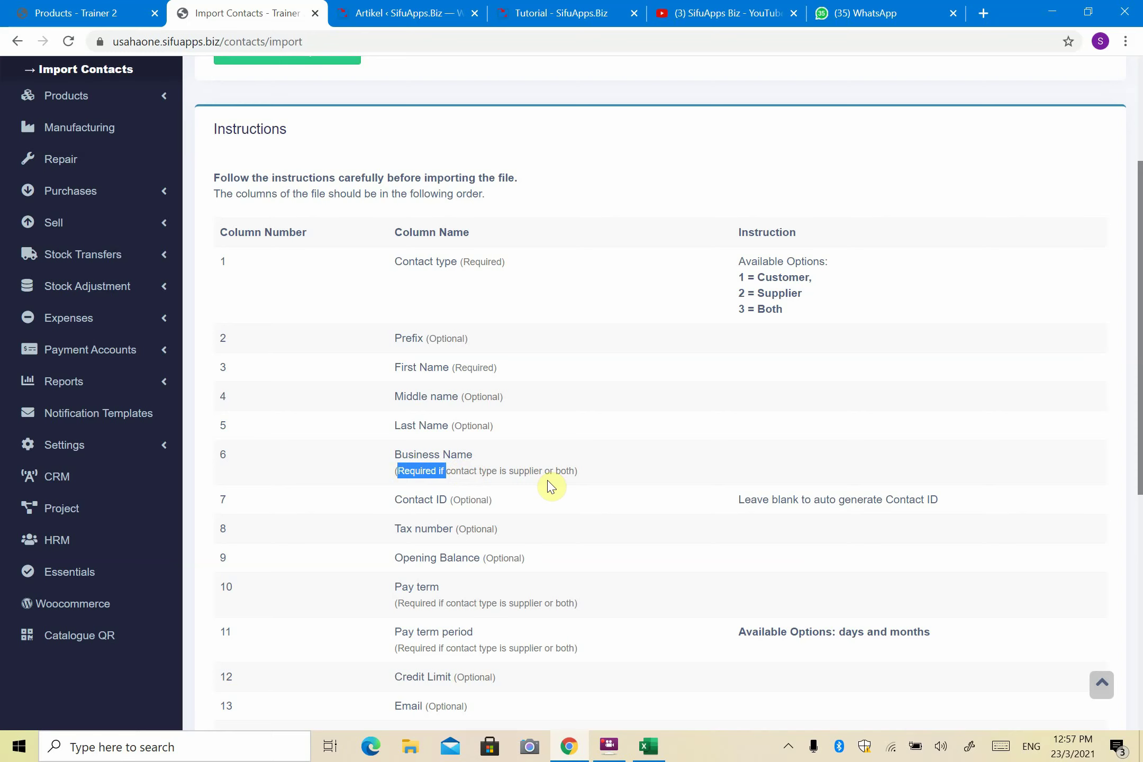
{"action": "scroll", "coordinate": [536, 497], "scroll_direction": "down", "scroll_amount": 2}
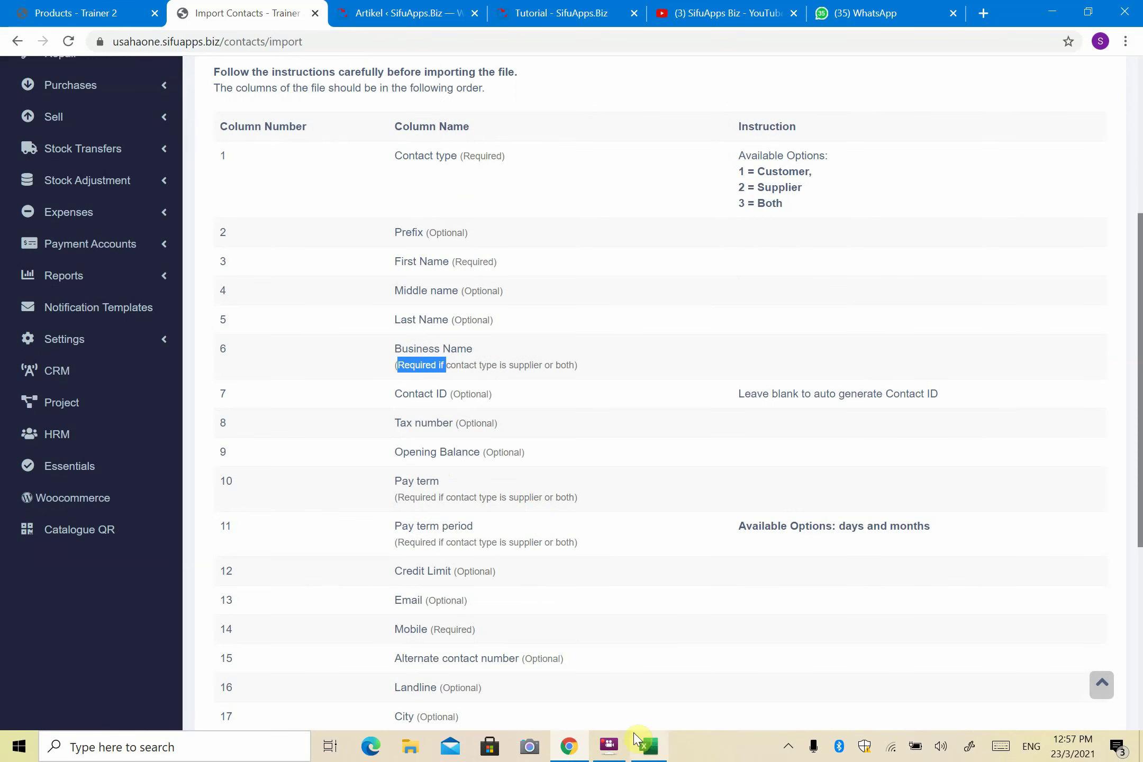
{"action": "left_click", "coordinate": [652, 747]}
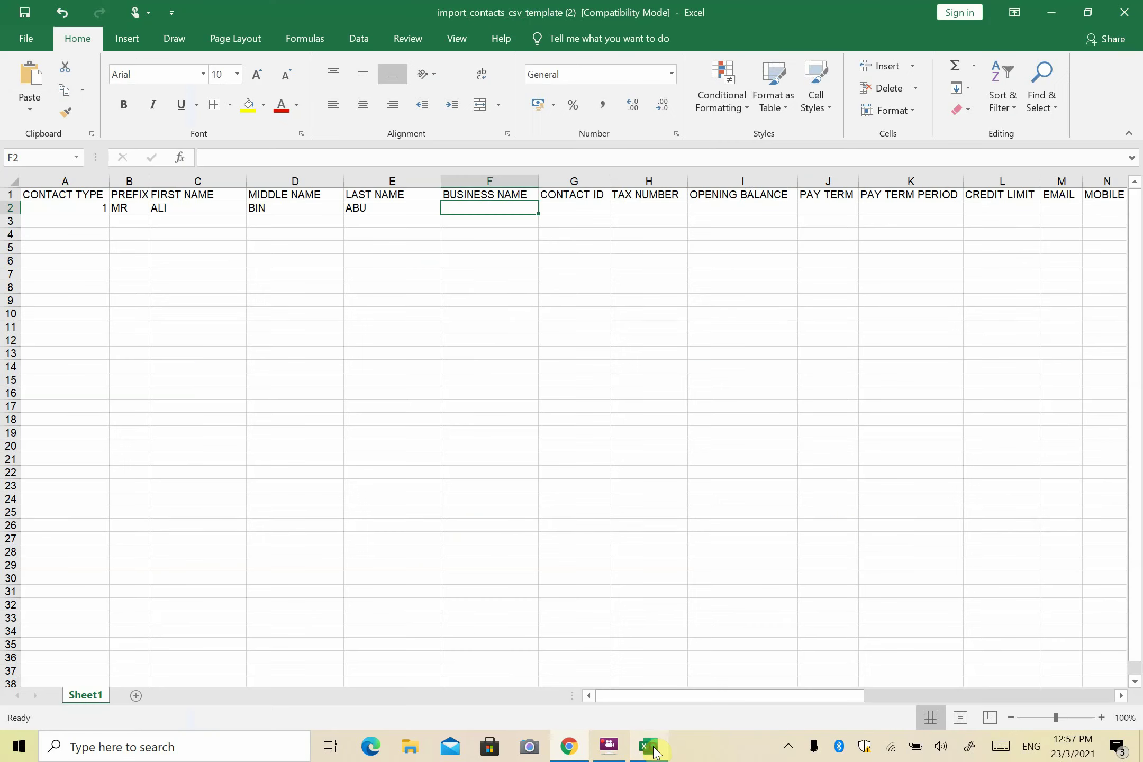
{"action": "left_click", "coordinate": [590, 176]}
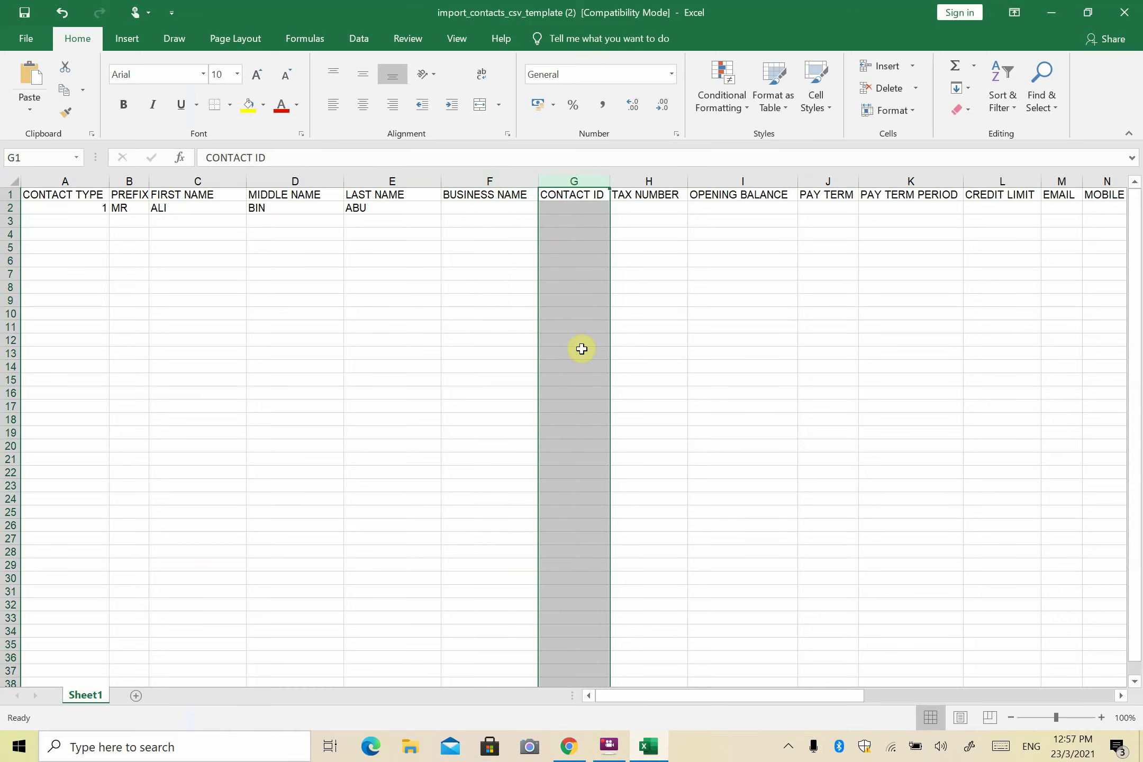
Open Contacts > Customers from the sidebar in a new browser tab
{"action": "left_click", "coordinate": [571, 756]}
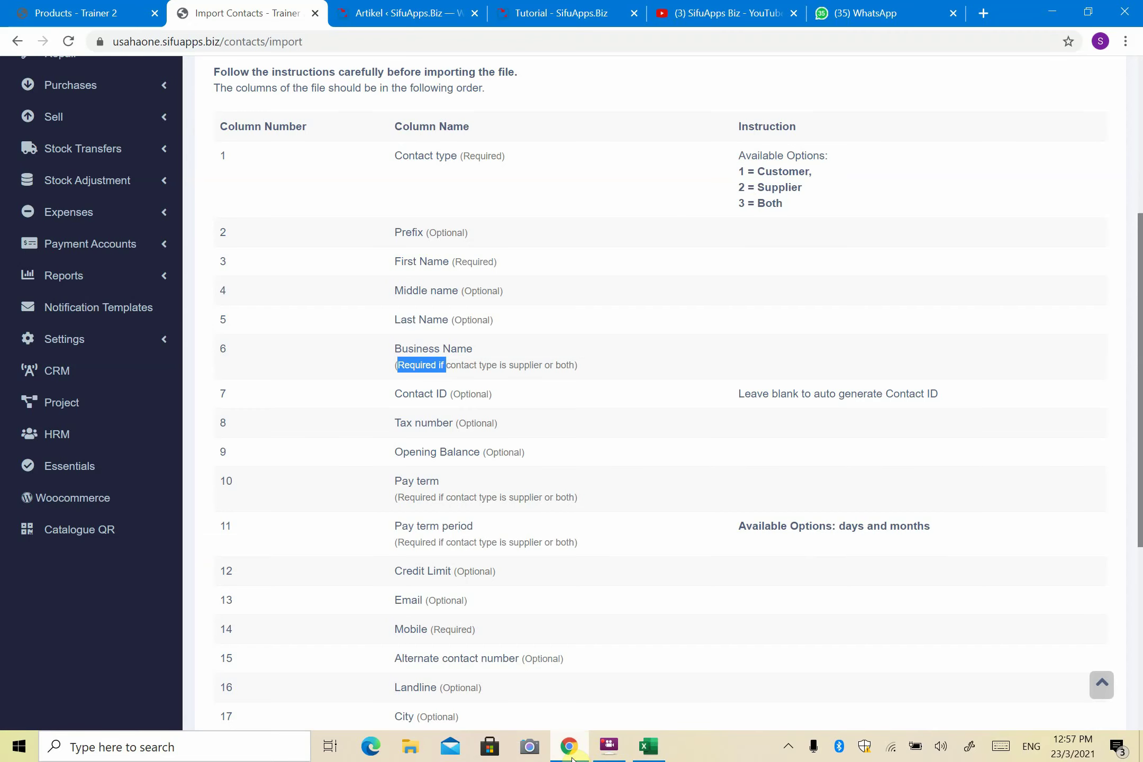
{"action": "scroll", "coordinate": [421, 463], "scroll_direction": "up", "scroll_amount": 5}
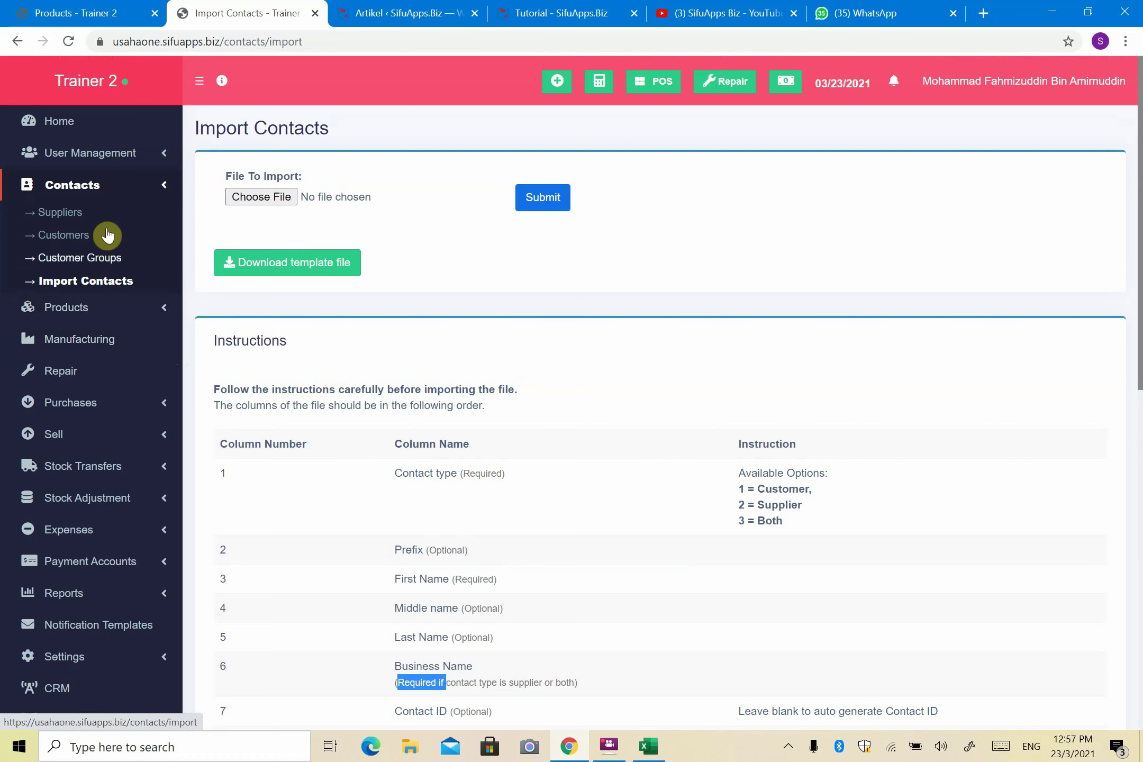
{"action": "right_click", "coordinate": [88, 233]}
Switch to the Customers tab, select the Walk-In Customer's contact ID, and dismiss the restart reminder
{"action": "left_click", "coordinate": [107, 245]}
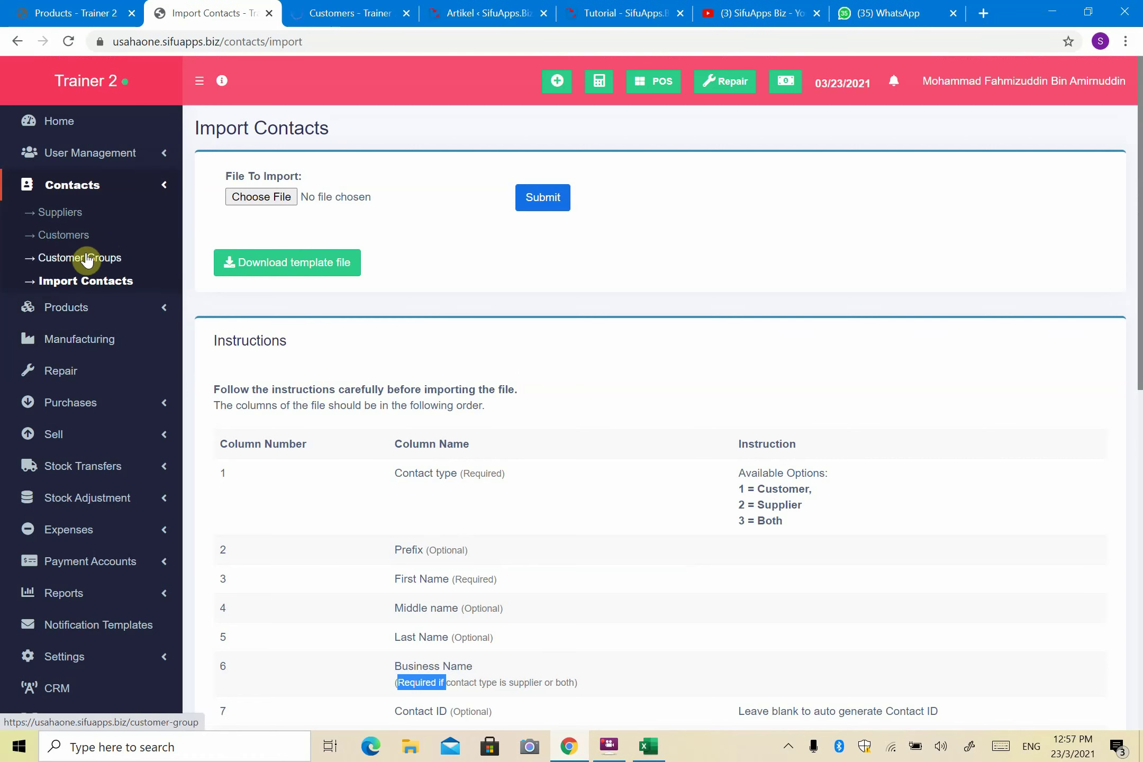
{"action": "left_click", "coordinate": [379, 12]}
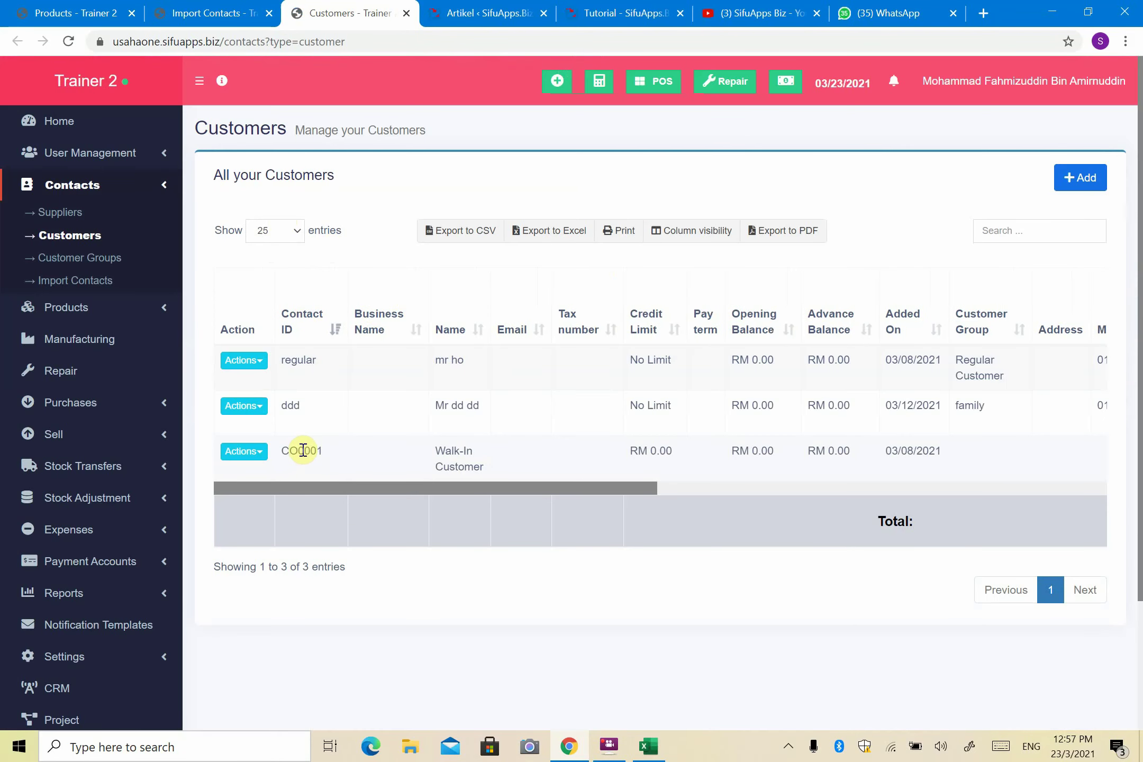
{"action": "left_click_drag", "start_coordinate": [324, 459], "coordinate": [283, 458]}
{"action": "right_click", "coordinate": [291, 466]}
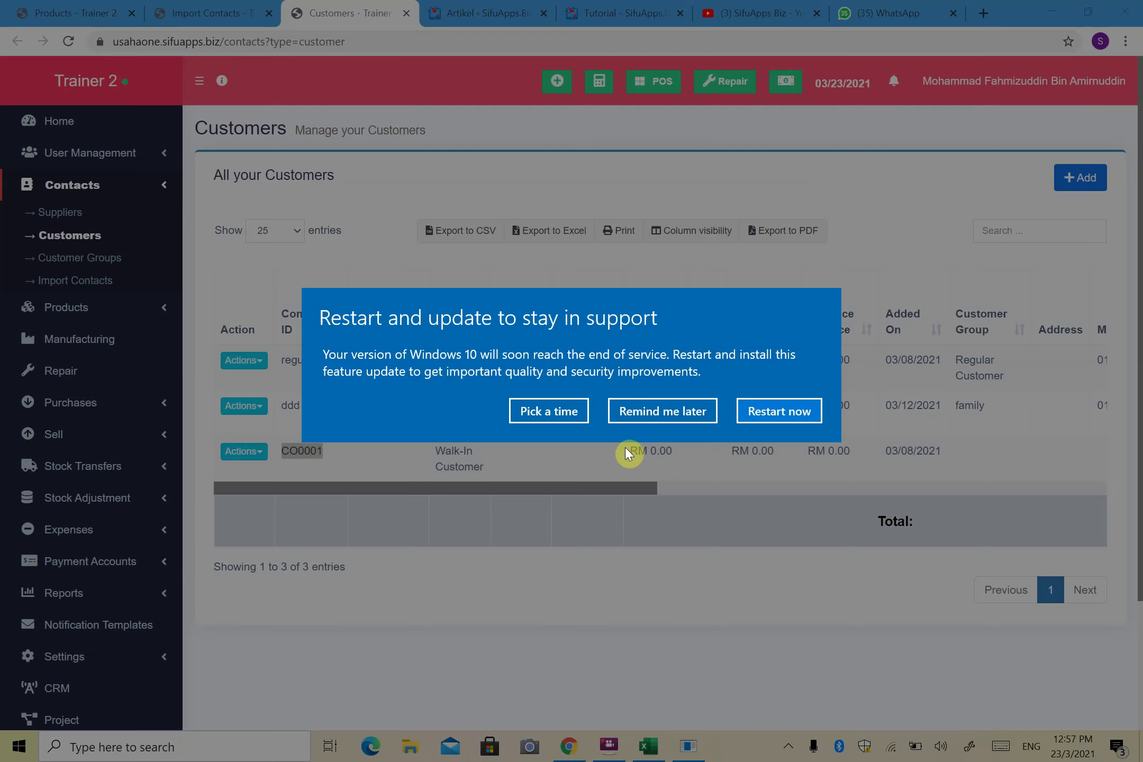
{"action": "left_click", "coordinate": [682, 415]}
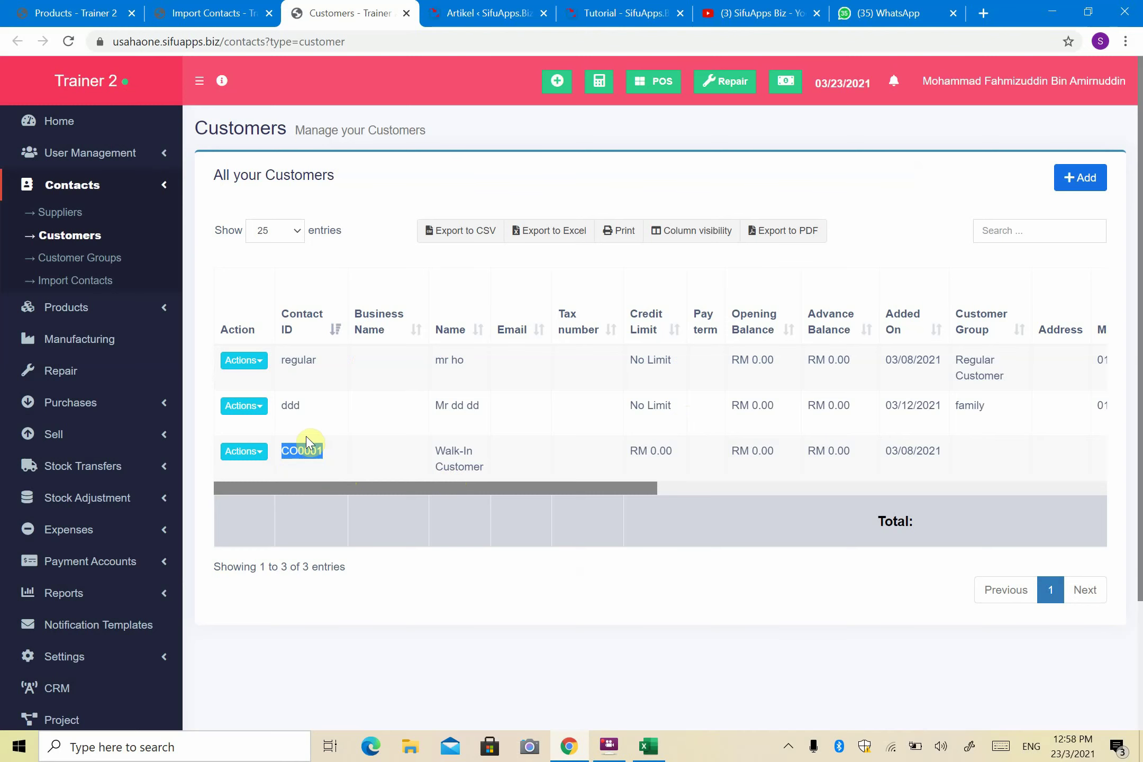
Select the TAX NUMBER column (H) and highlight the Tax number rule in the instructions
{"action": "left_click", "coordinate": [648, 747]}
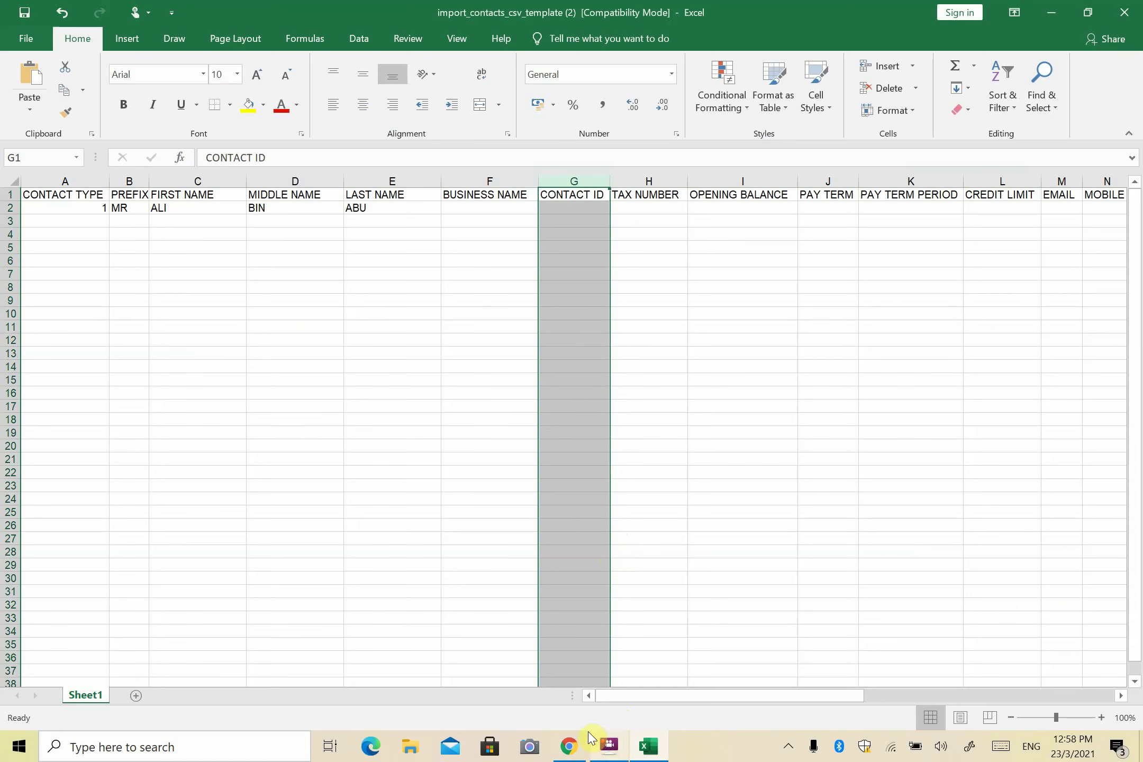
{"action": "left_click", "coordinate": [673, 180]}
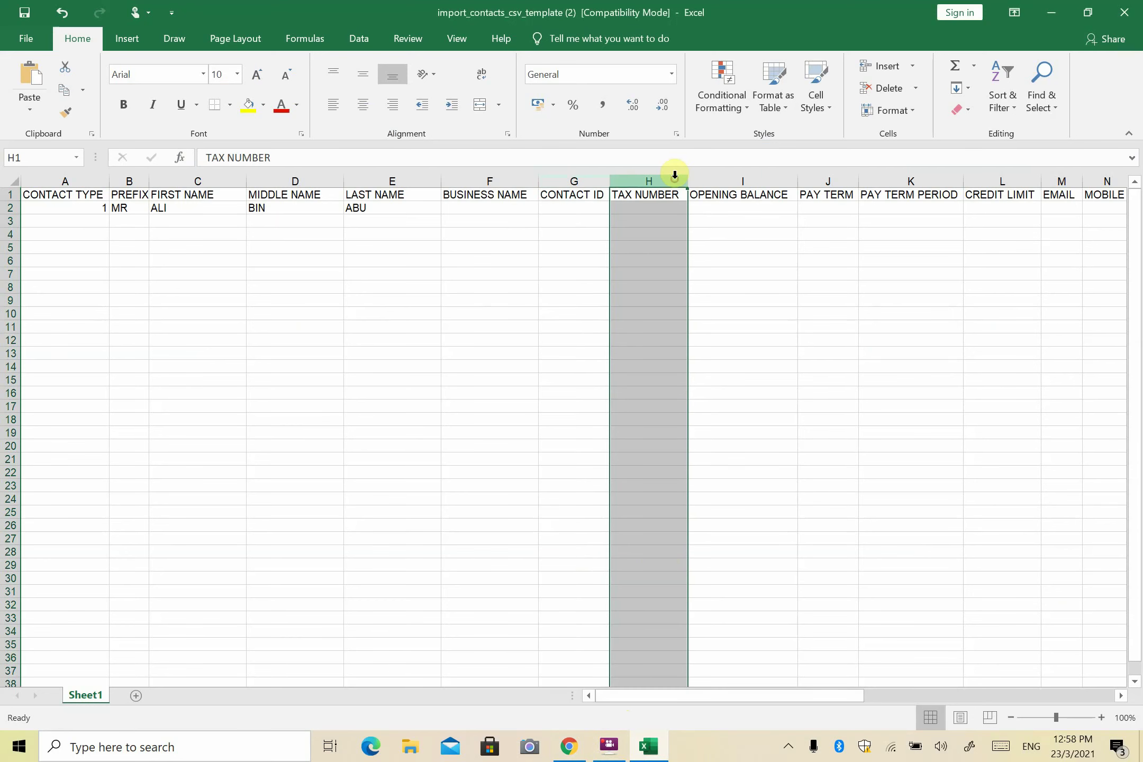
{"action": "left_click", "coordinate": [569, 746]}
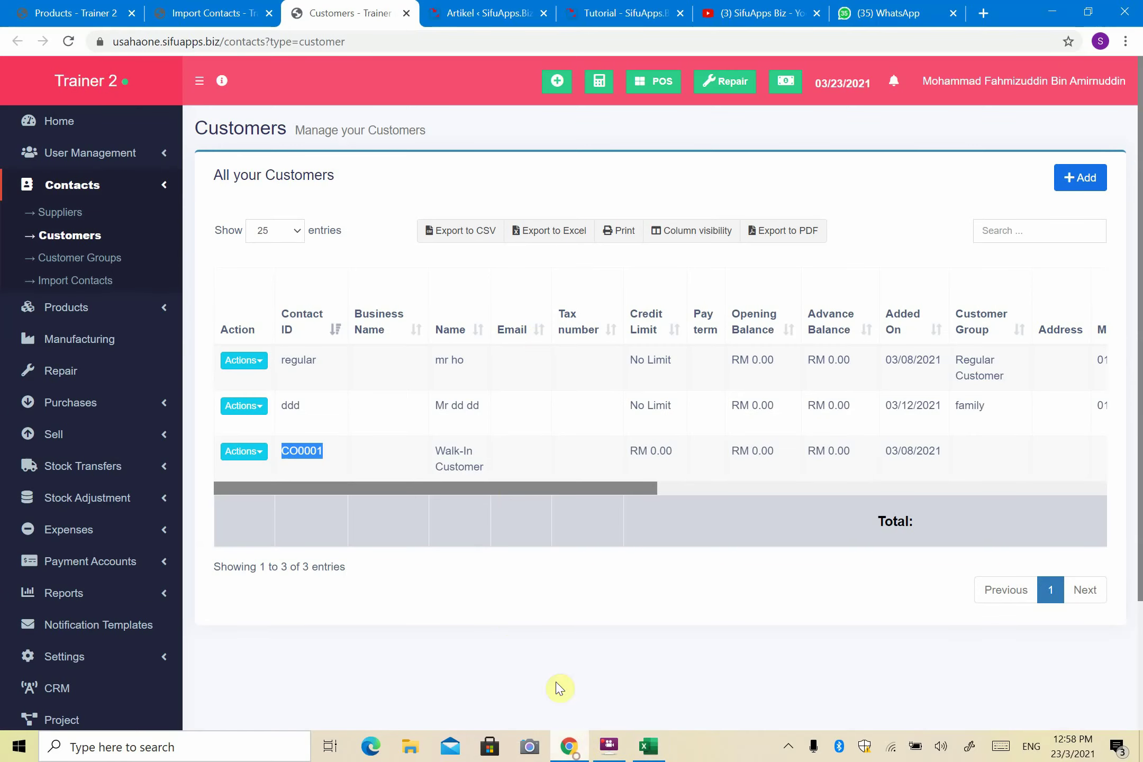
{"action": "left_click", "coordinate": [221, 7]}
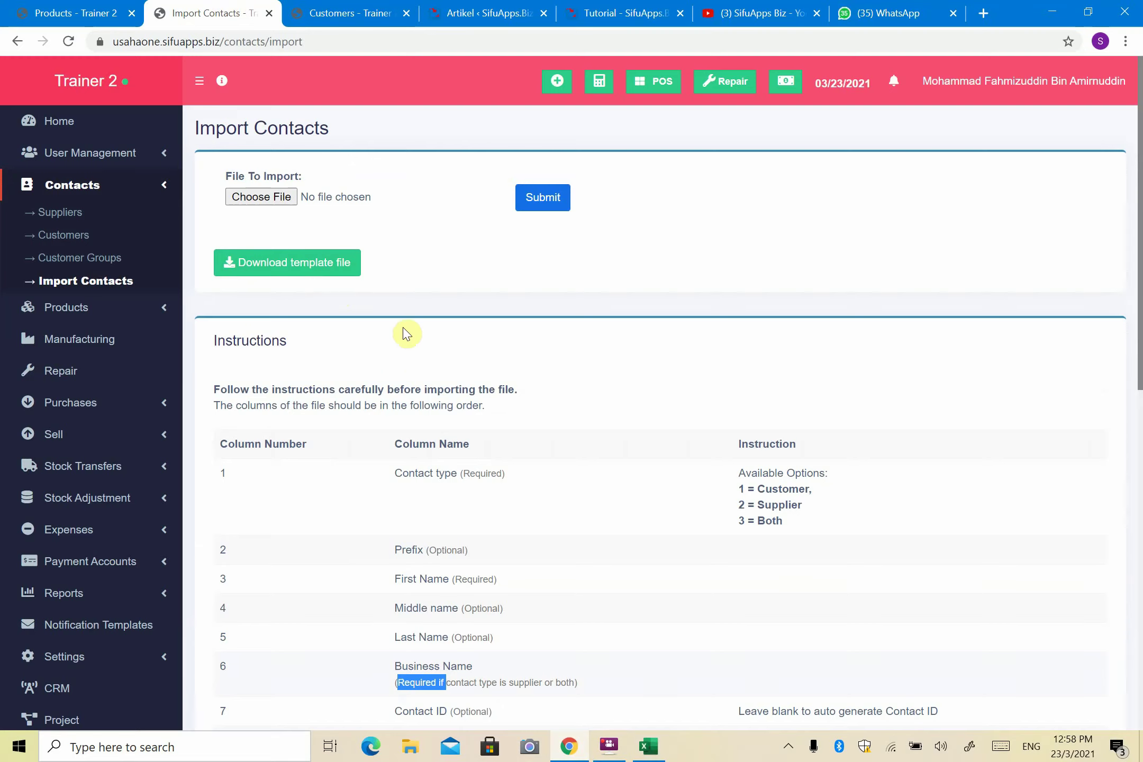
{"action": "scroll", "coordinate": [405, 333], "scroll_direction": "down", "scroll_amount": 5}
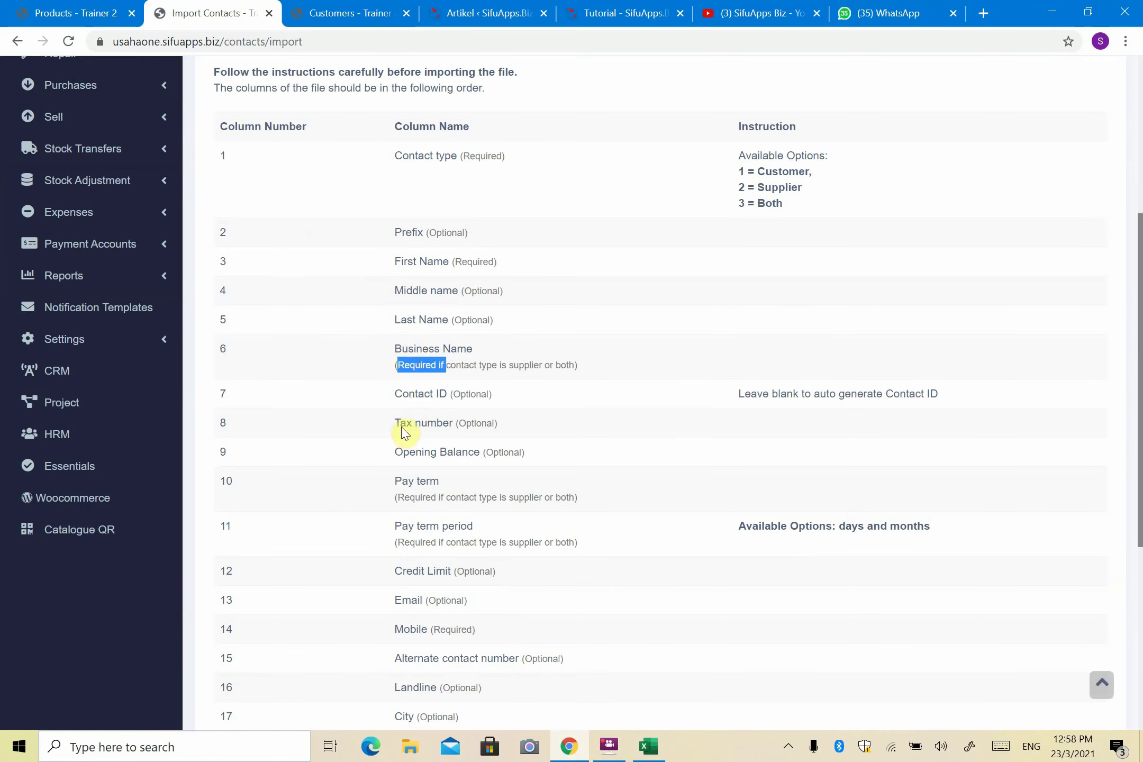
{"action": "left_click_drag", "start_coordinate": [399, 424], "coordinate": [475, 418]}
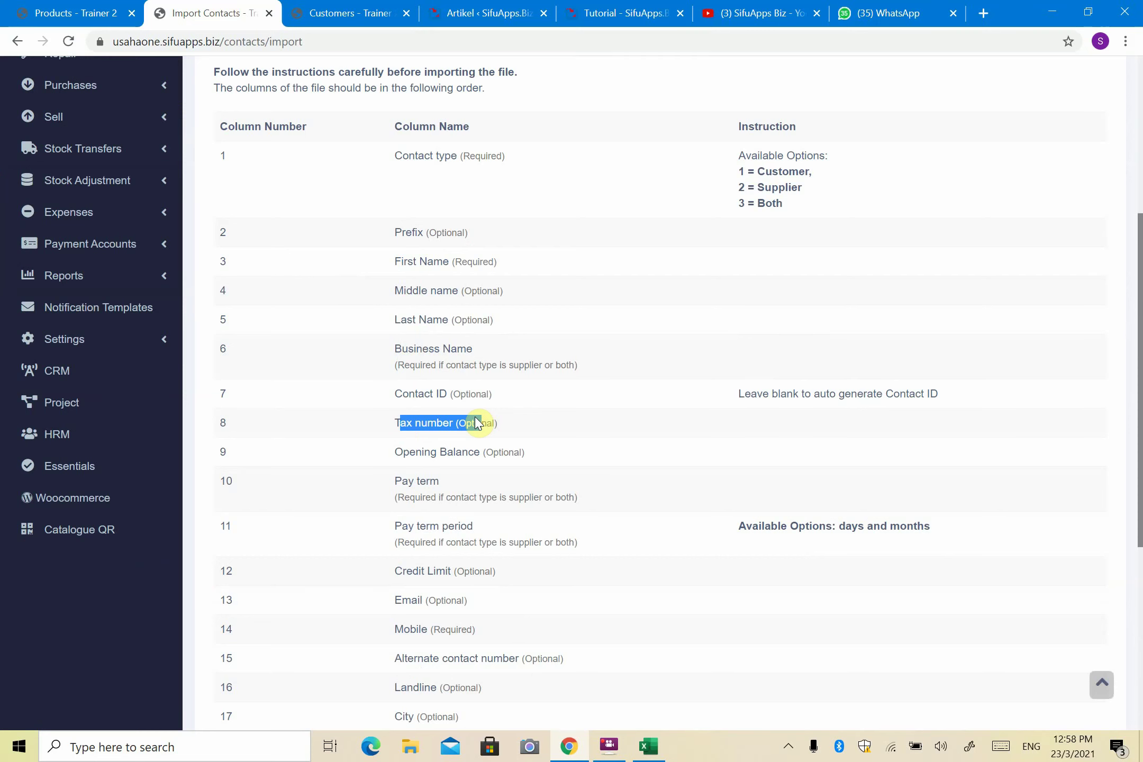
Clear the Tax number highlight after confirming it's optional and bring Excel back
{"action": "left_click", "coordinate": [570, 463]}
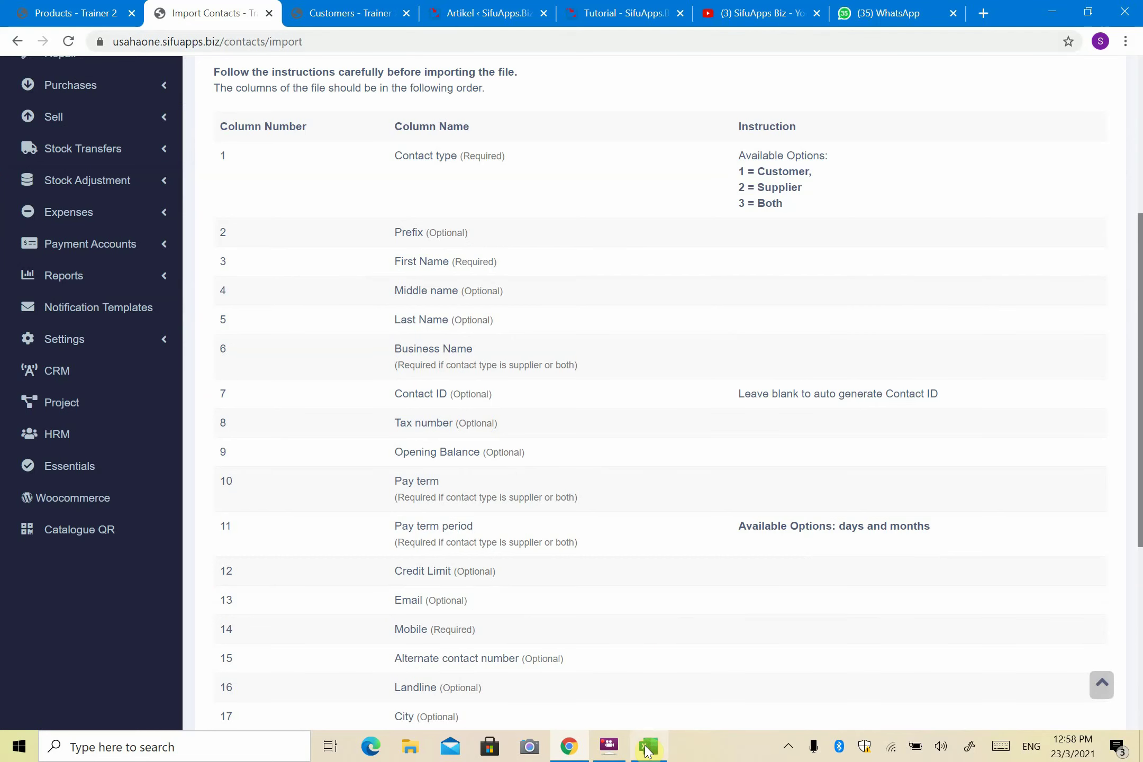
{"action": "left_click", "coordinate": [647, 747]}
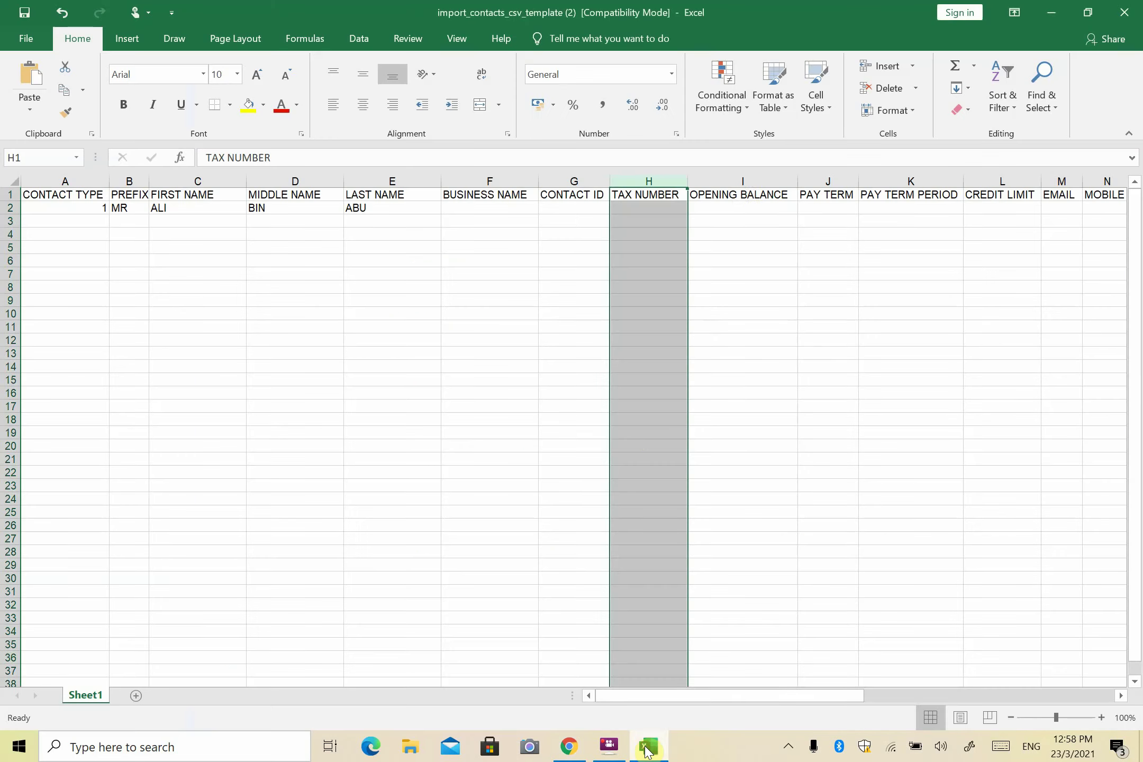
Select the OPENING BALANCE column (I), leave it blank, and return to the instructions
{"action": "left_click", "coordinate": [746, 175]}
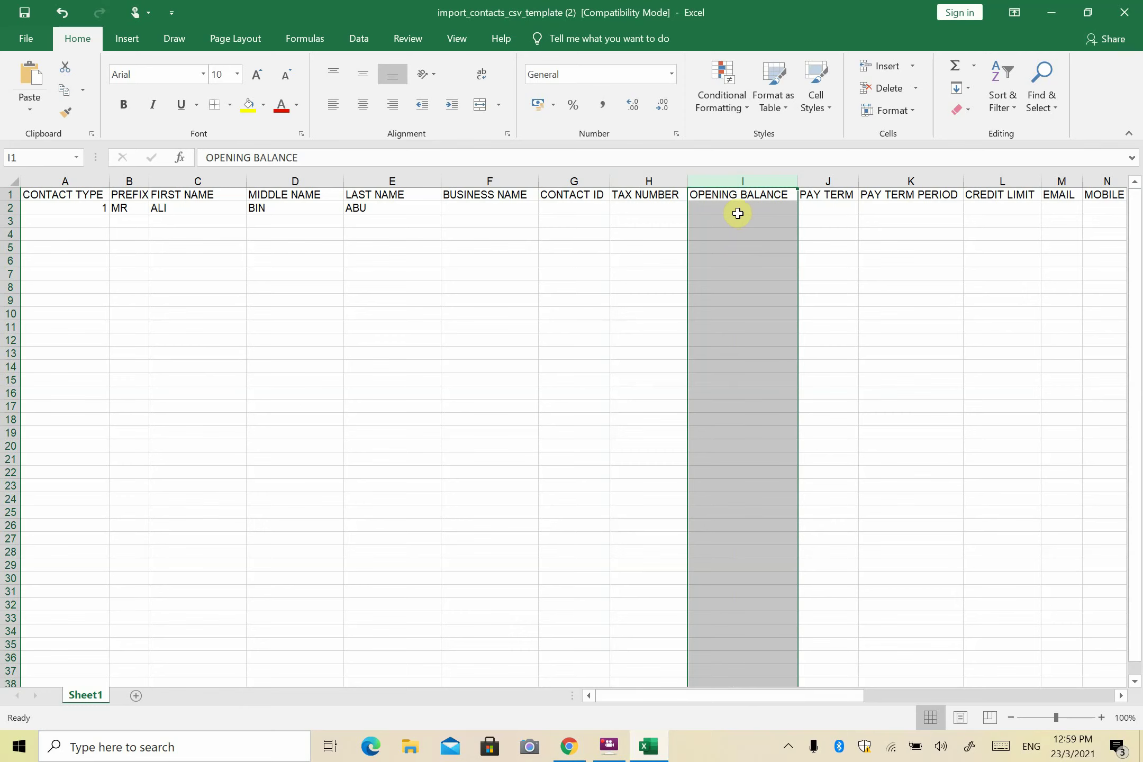
{"action": "left_click", "coordinate": [570, 746]}
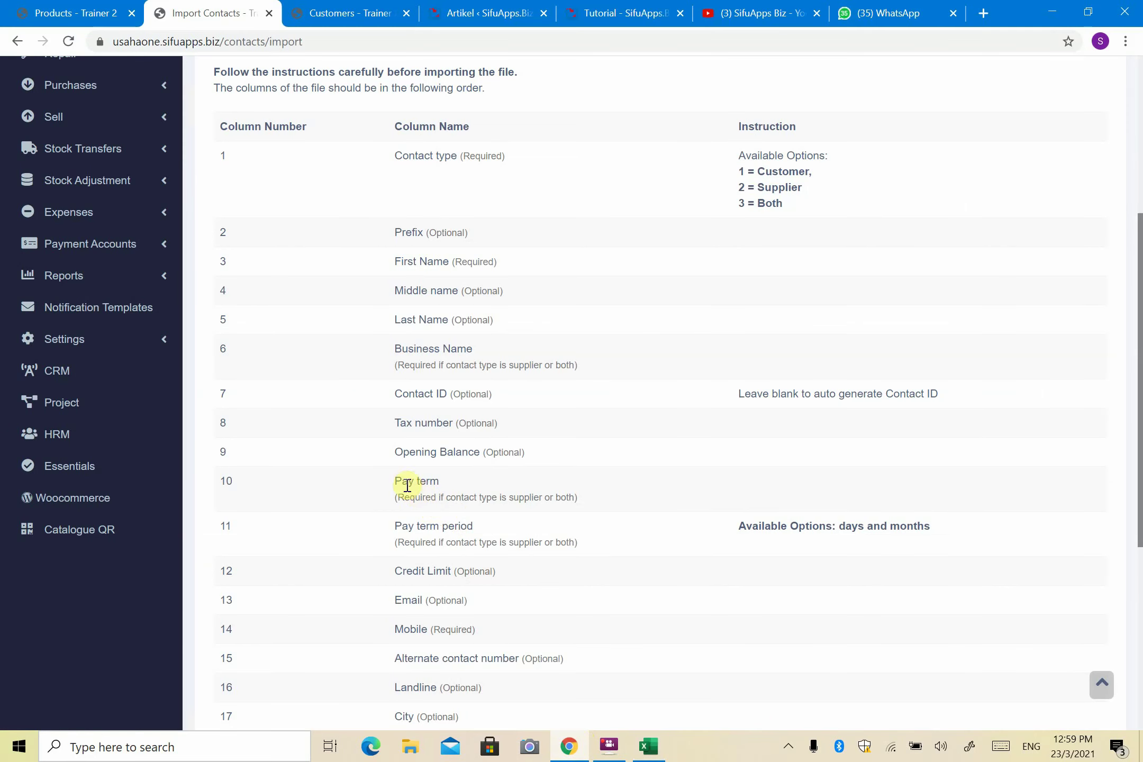
Highlight the Pay term rules and select the PAY TERM PERIOD column in Excel
{"action": "left_click_drag", "start_coordinate": [401, 482], "coordinate": [431, 482]}
{"action": "left_click_drag", "start_coordinate": [556, 498], "coordinate": [582, 503]}
{"action": "left_click", "coordinate": [643, 747]}
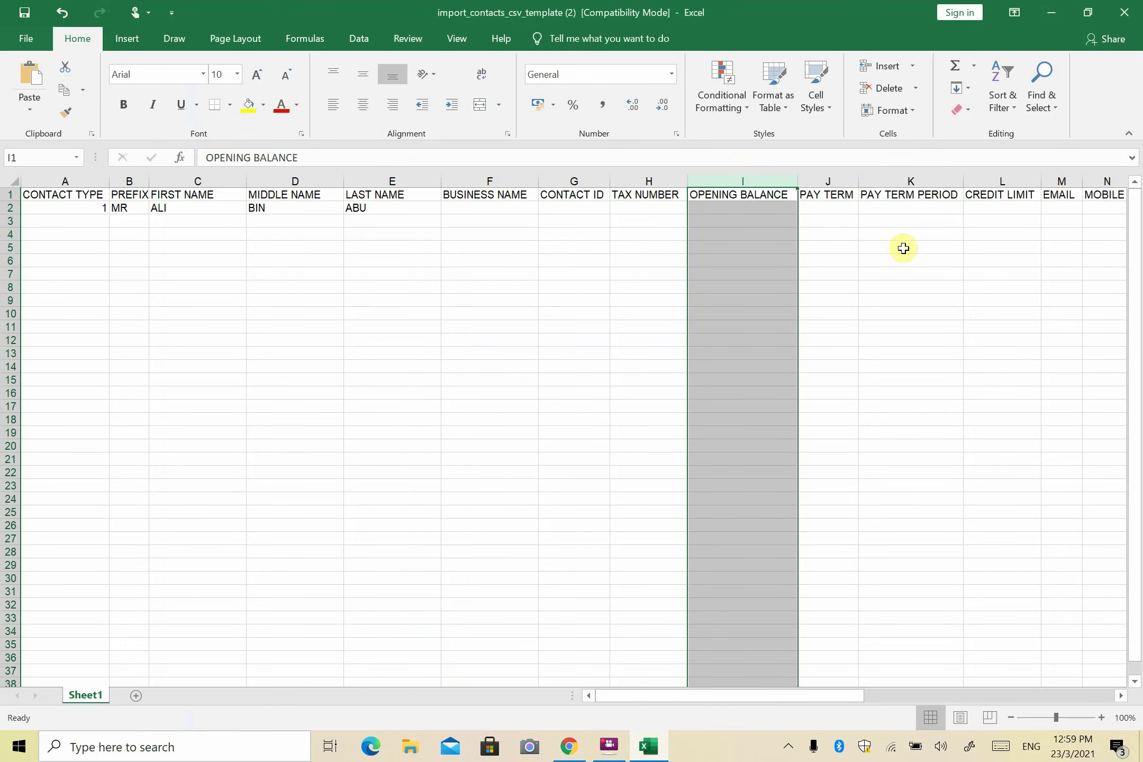
{"action": "left_click", "coordinate": [916, 181]}
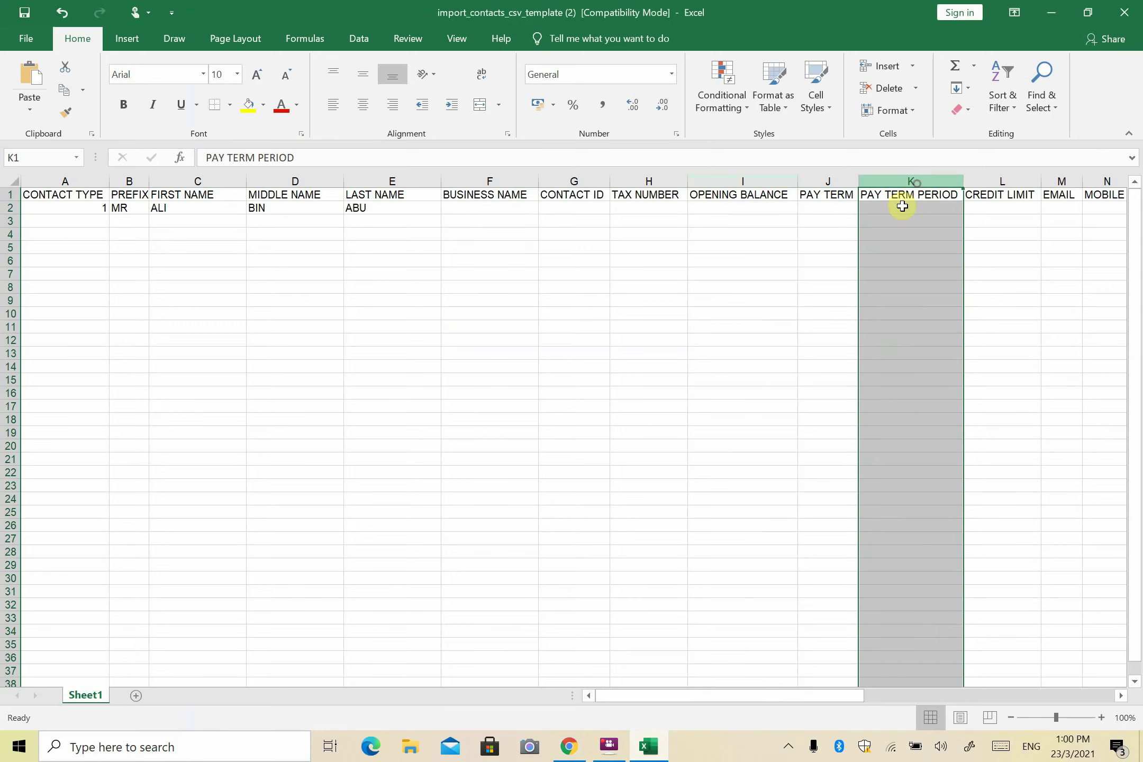
{"action": "left_click", "coordinate": [568, 745]}
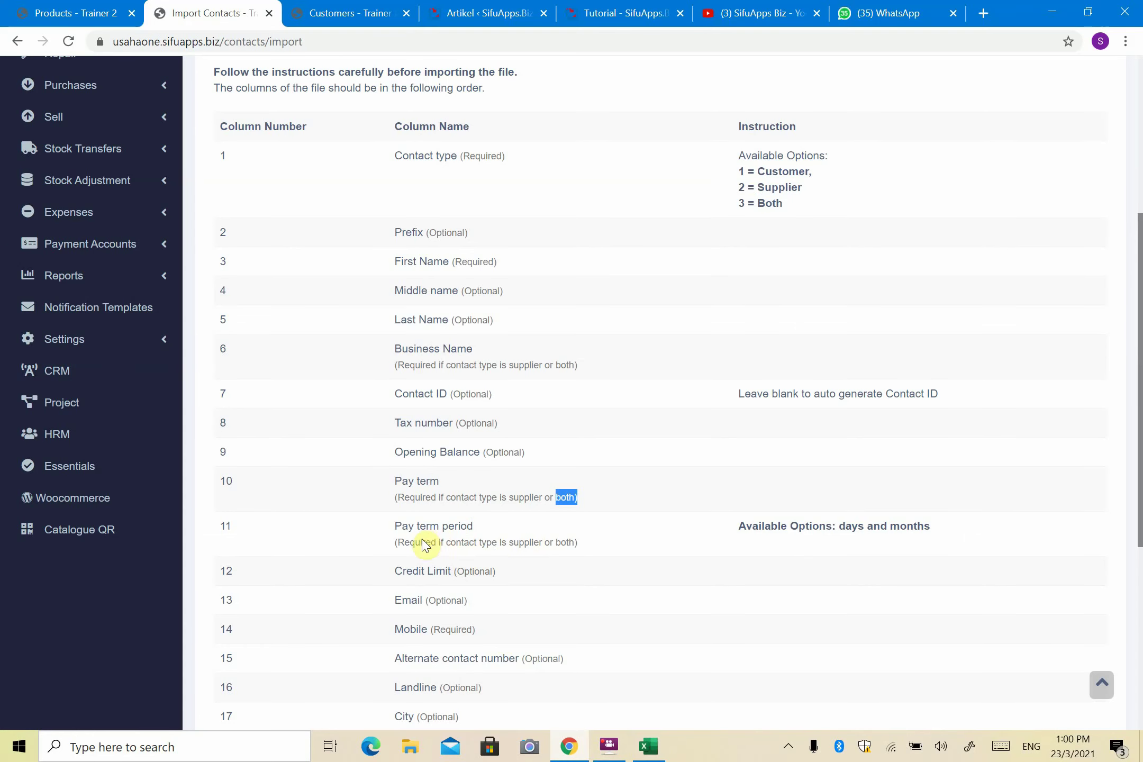
Check Pay term period's requirement note and its days or months options, then return to Excel
{"action": "left_click", "coordinate": [406, 540]}
{"action": "left_click_drag", "start_coordinate": [407, 541], "coordinate": [577, 556]}
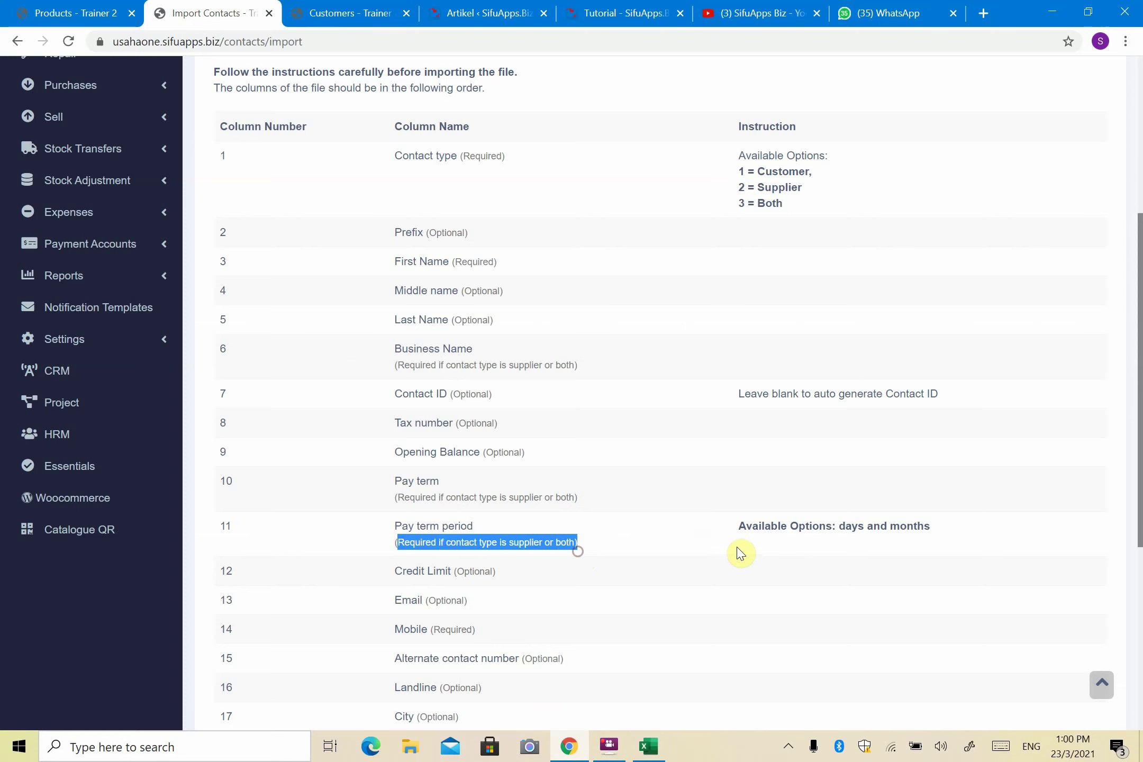
{"action": "left_click", "coordinate": [843, 528]}
{"action": "mouse_move", "coordinate": [843, 528]}
{"action": "left_mouse_down"}
{"action": "mouse_move", "coordinate": [927, 529]}
{"action": "mouse_move", "coordinate": [839, 527]}
{"action": "left_mouse_up"}
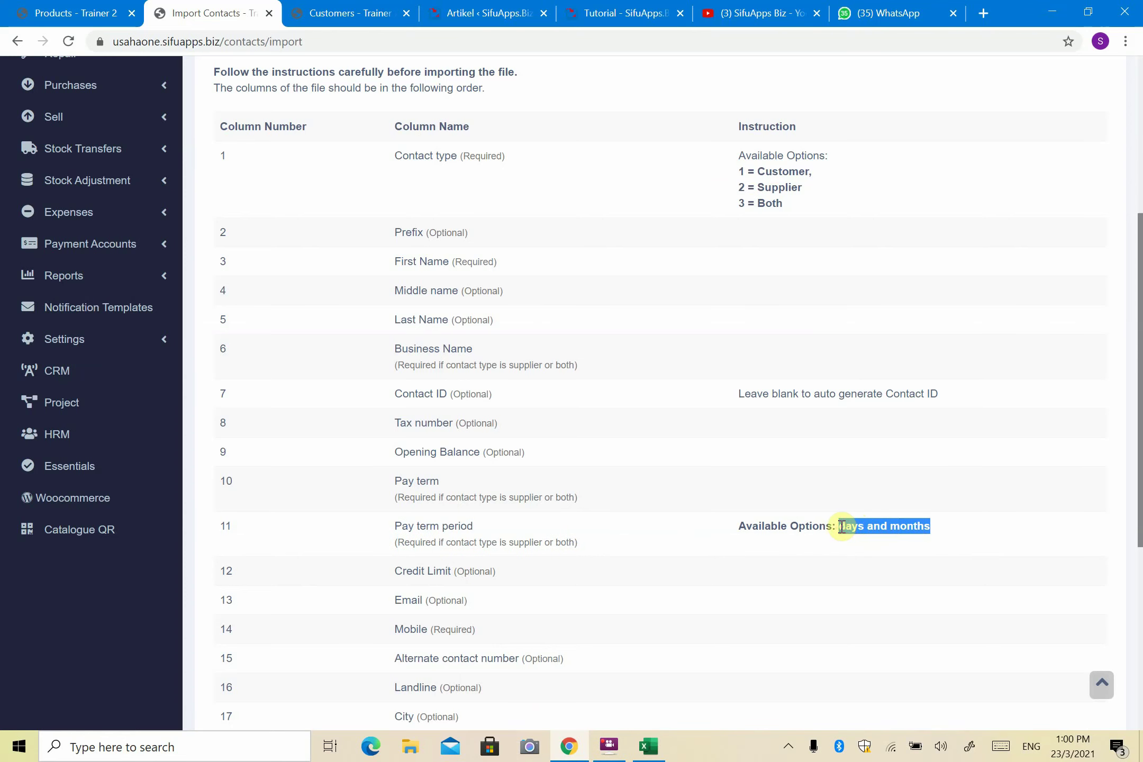
{"action": "left_click", "coordinate": [874, 543]}
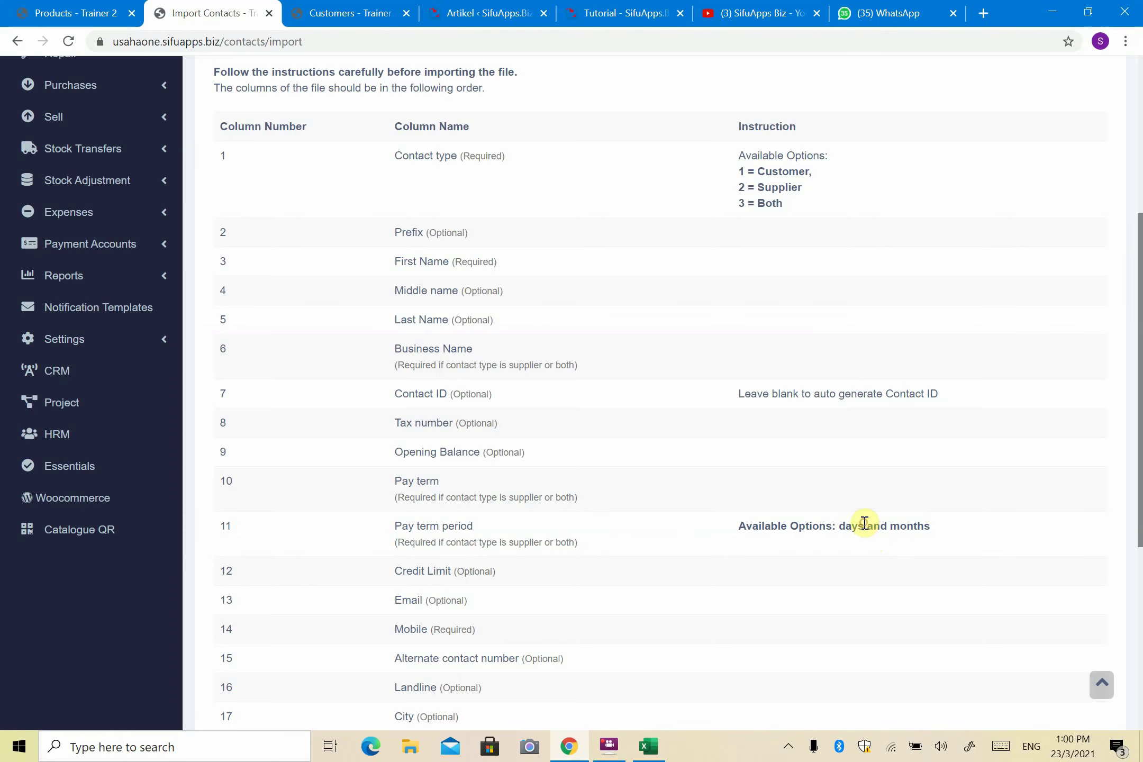
{"action": "left_click_drag", "start_coordinate": [865, 526], "coordinate": [837, 527]}
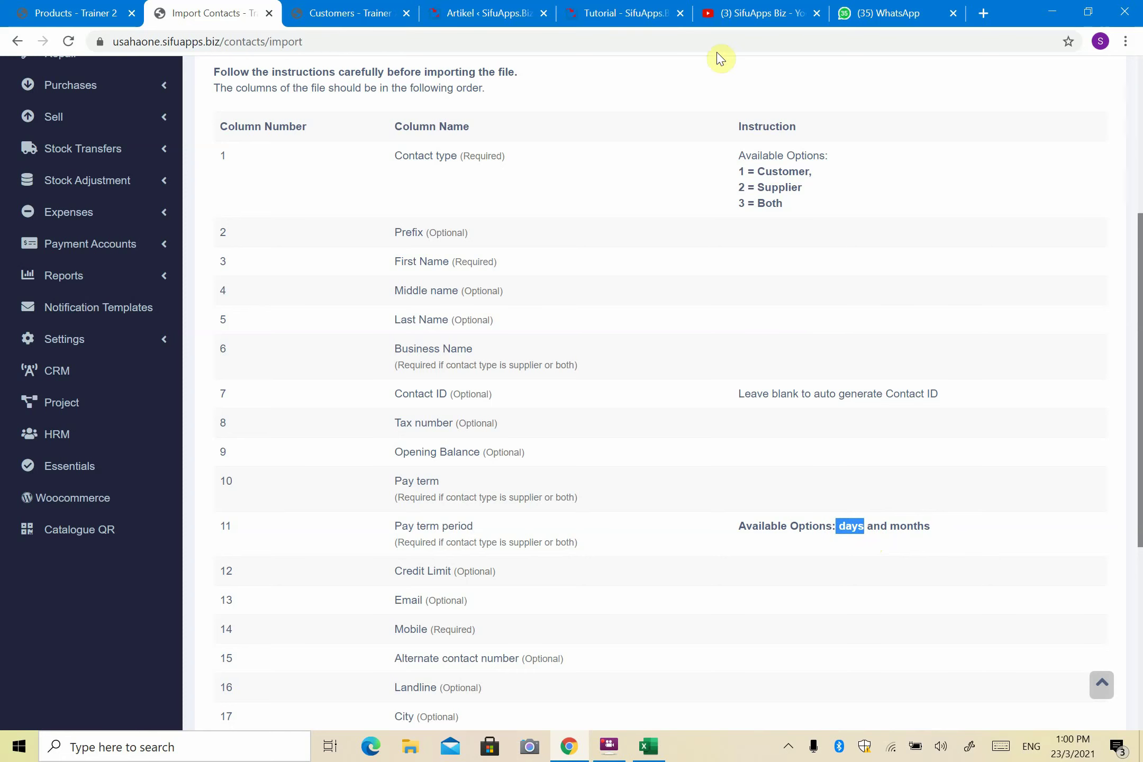
{"action": "left_click", "coordinate": [649, 747]}
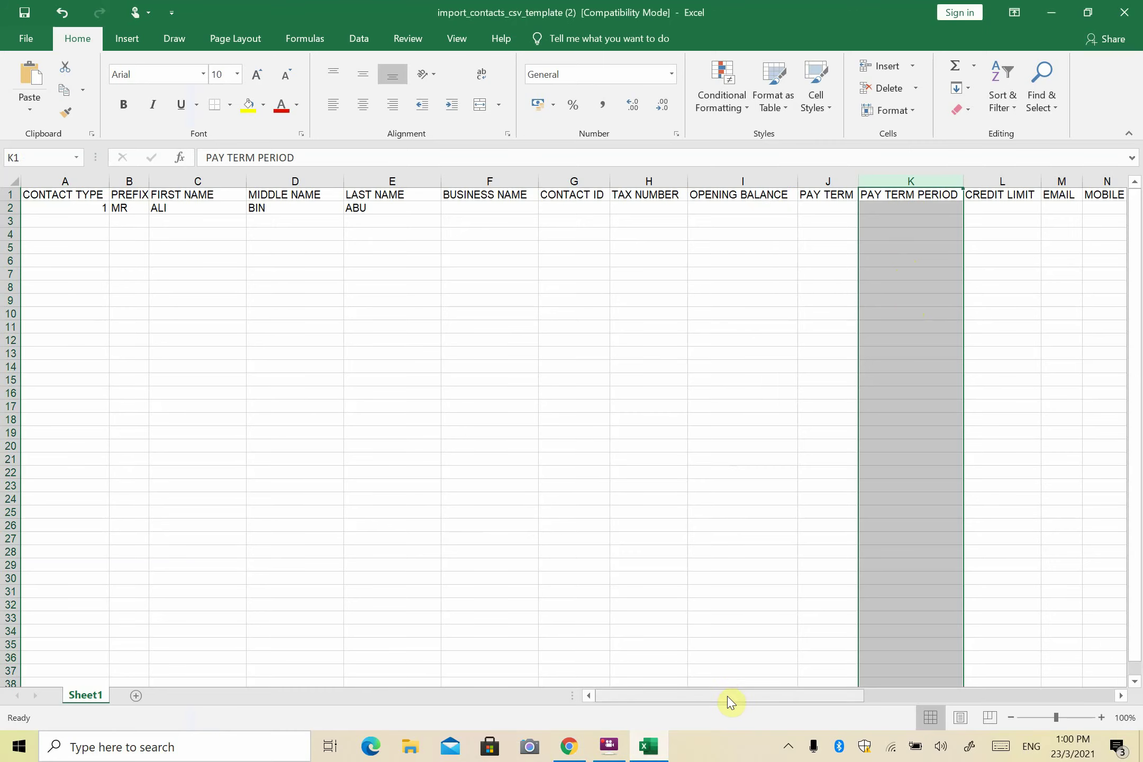
Select the CREDIT LIMIT column and confirm Credit Limit is optional in the instructions
{"action": "left_click_drag", "start_coordinate": [731, 698], "coordinate": [846, 708]}
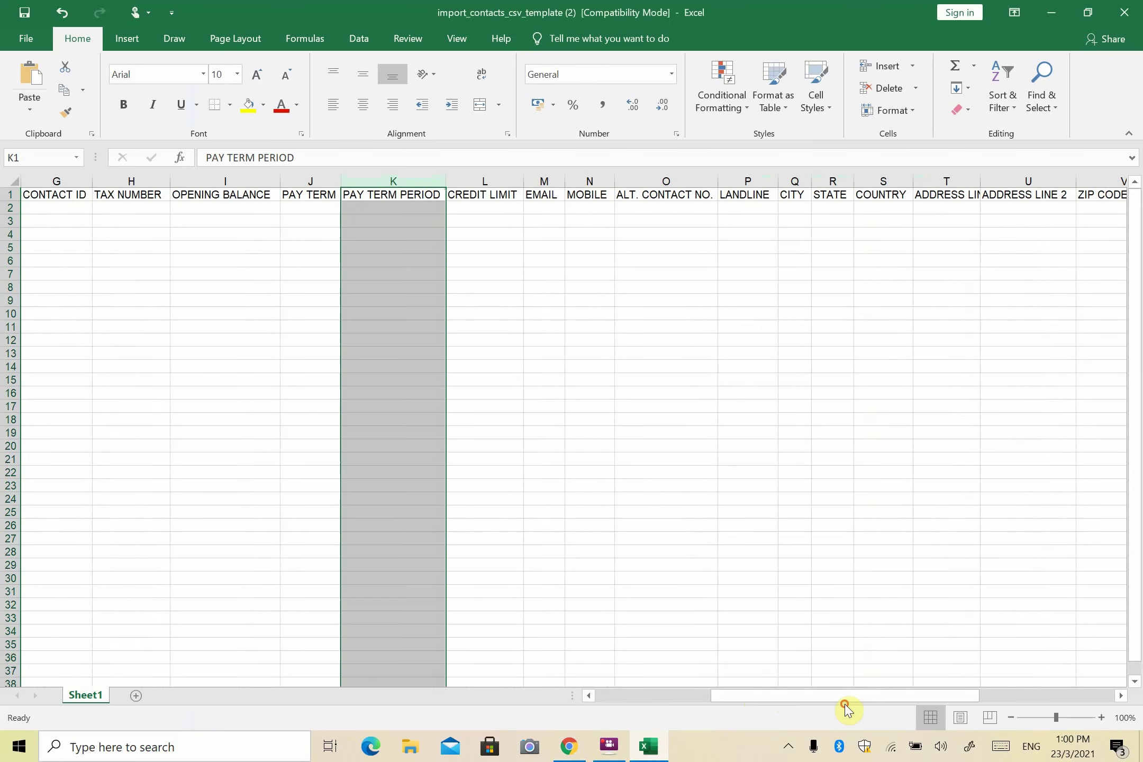
{"action": "left_click", "coordinate": [500, 182]}
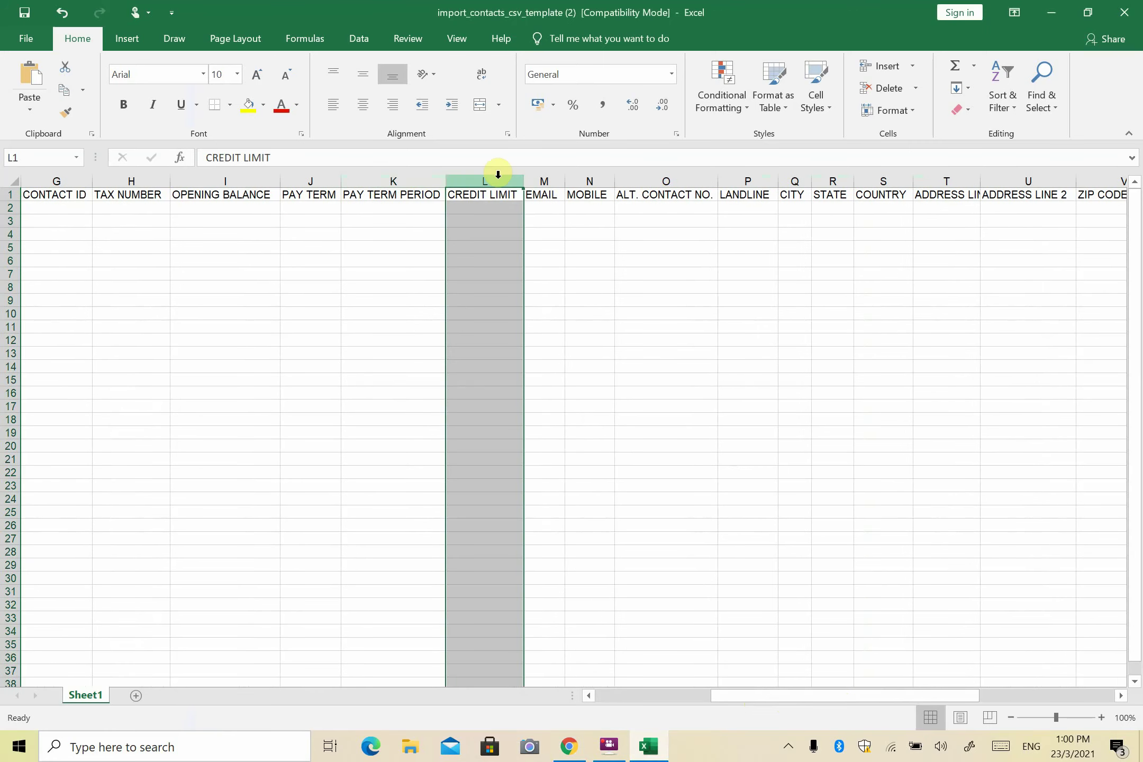
{"action": "left_click", "coordinate": [569, 747]}
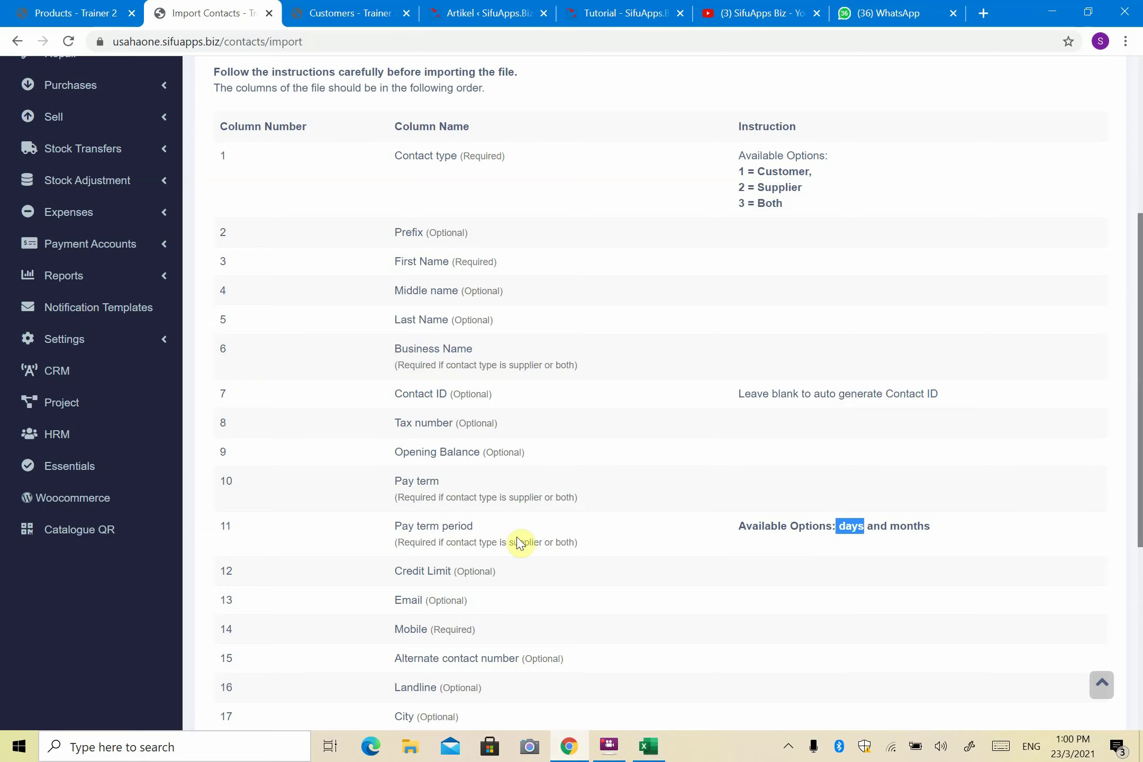
{"action": "scroll", "coordinate": [520, 540], "scroll_direction": "down", "scroll_amount": 2}
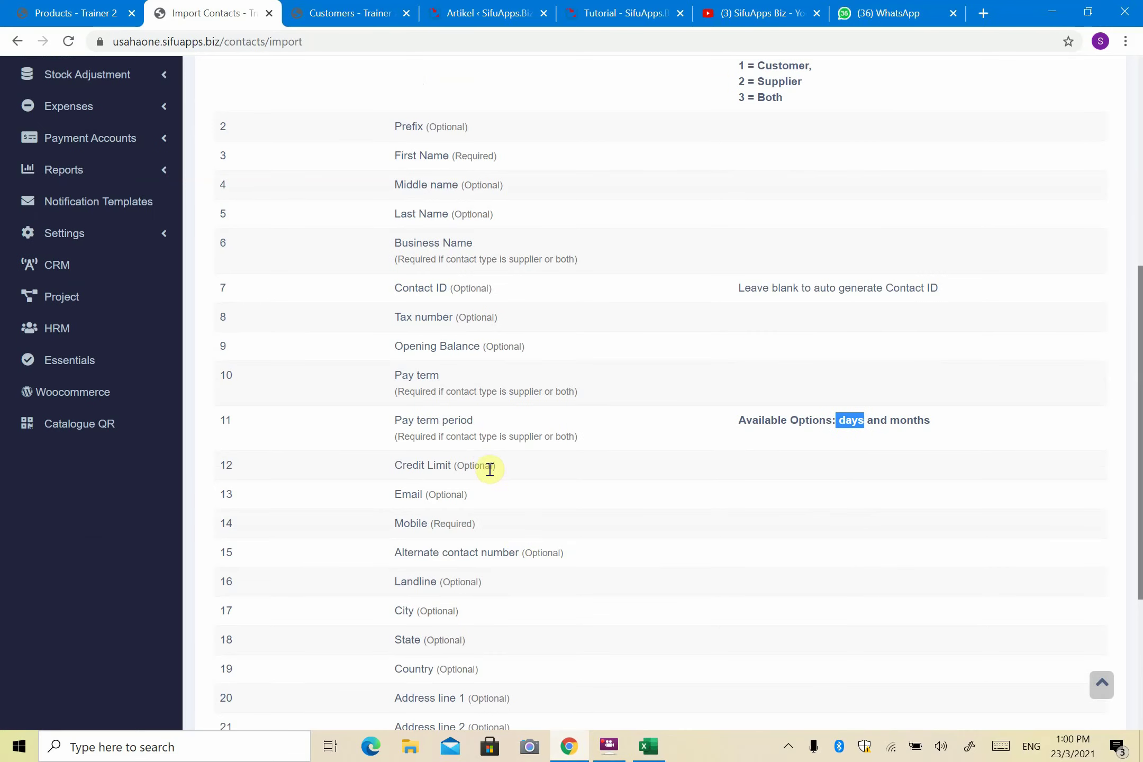
{"action": "left_click_drag", "start_coordinate": [486, 466], "coordinate": [464, 466]}
Confirm the Email column is optional, then return to the Excel template
{"action": "scroll", "coordinate": [492, 465], "scroll_direction": "down", "scroll_amount": 4}
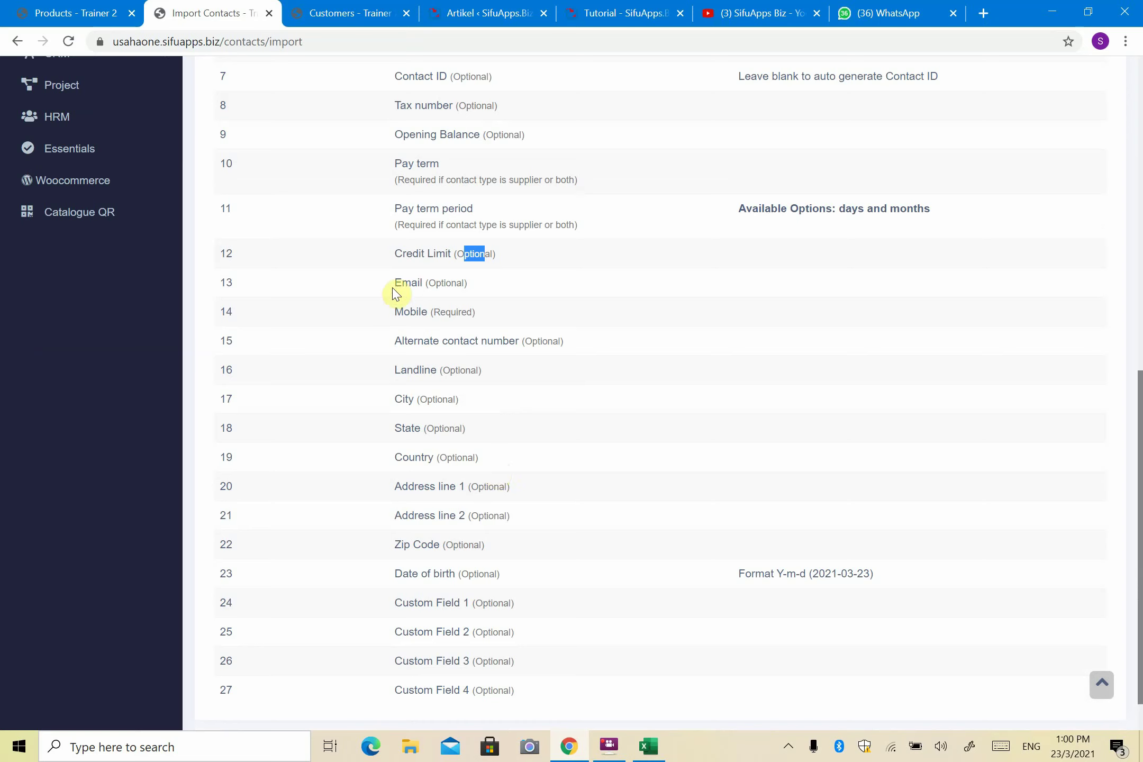
{"action": "left_click_drag", "start_coordinate": [395, 293], "coordinate": [482, 301]}
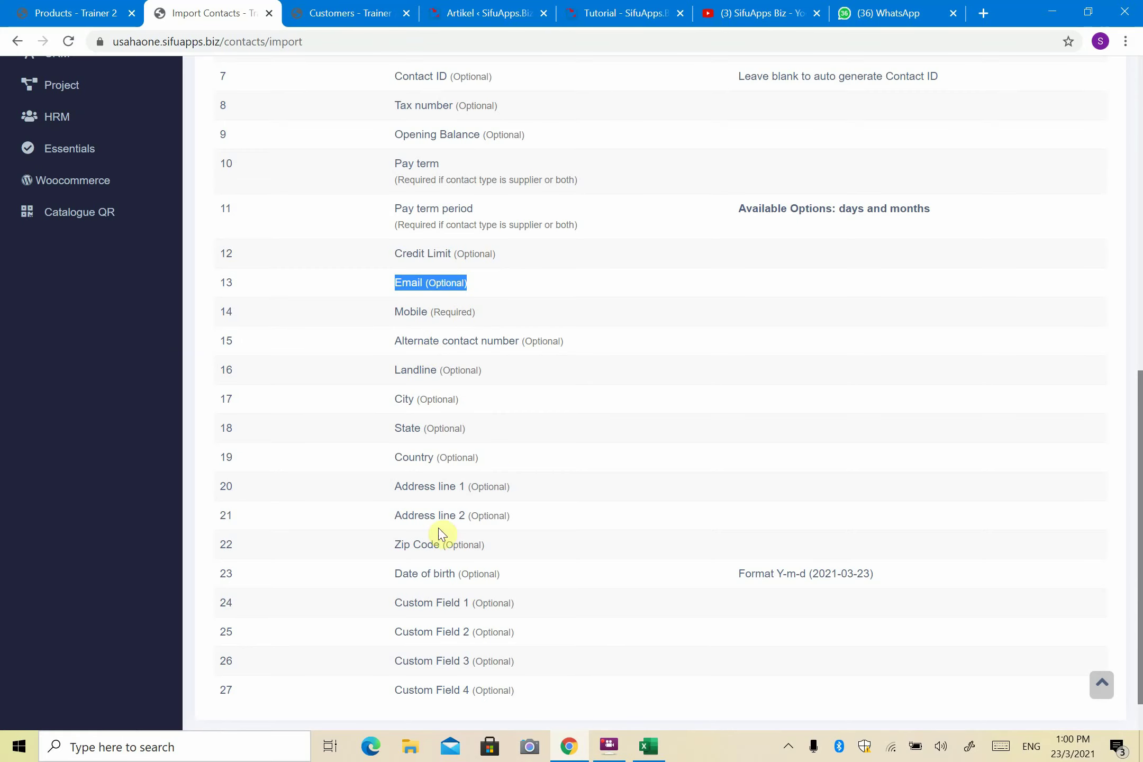
{"action": "left_click", "coordinate": [649, 746]}
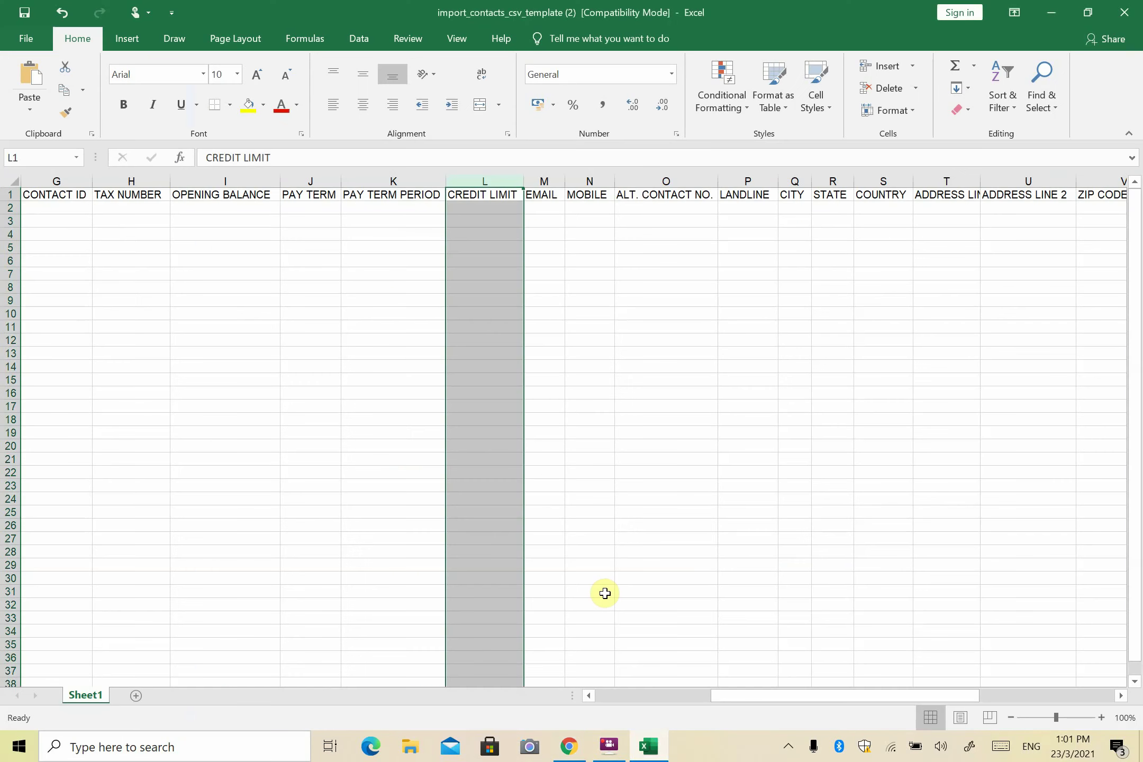
Widen the EMAIL column, type the contact's e-mail address in M2, and go back to the import instructions
{"action": "left_click", "coordinate": [544, 180]}
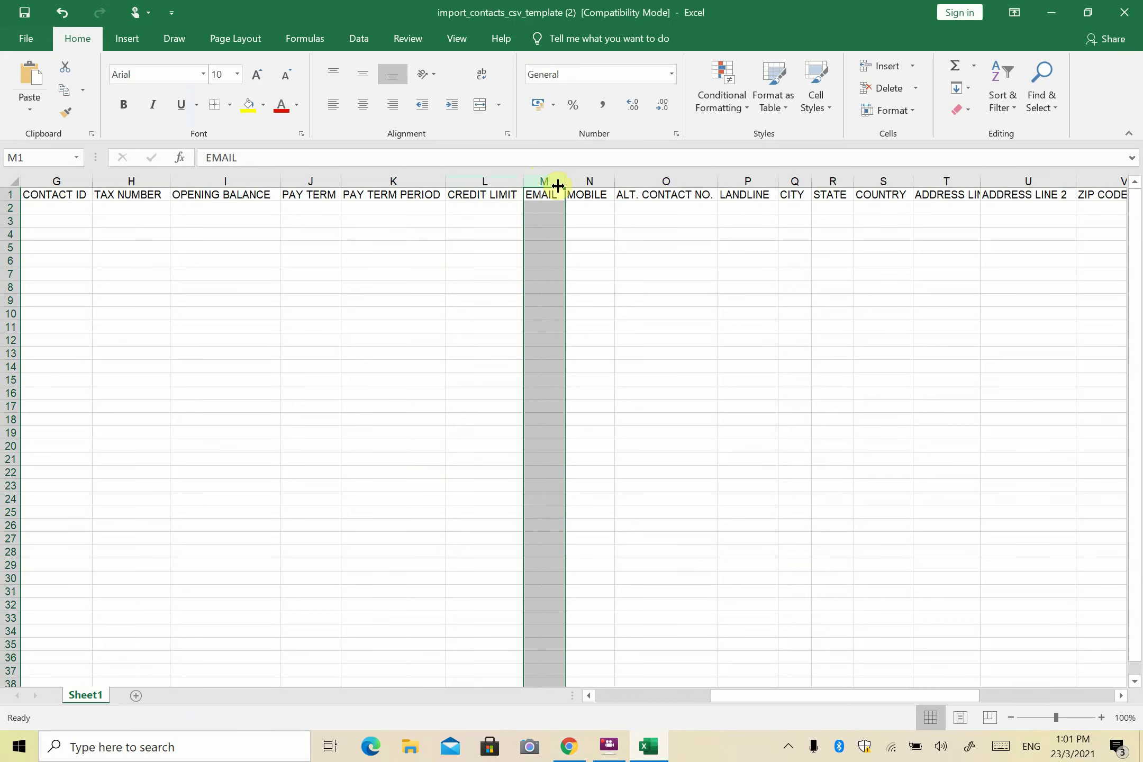
{"action": "left_click_drag", "start_coordinate": [566, 181], "coordinate": [685, 181]}
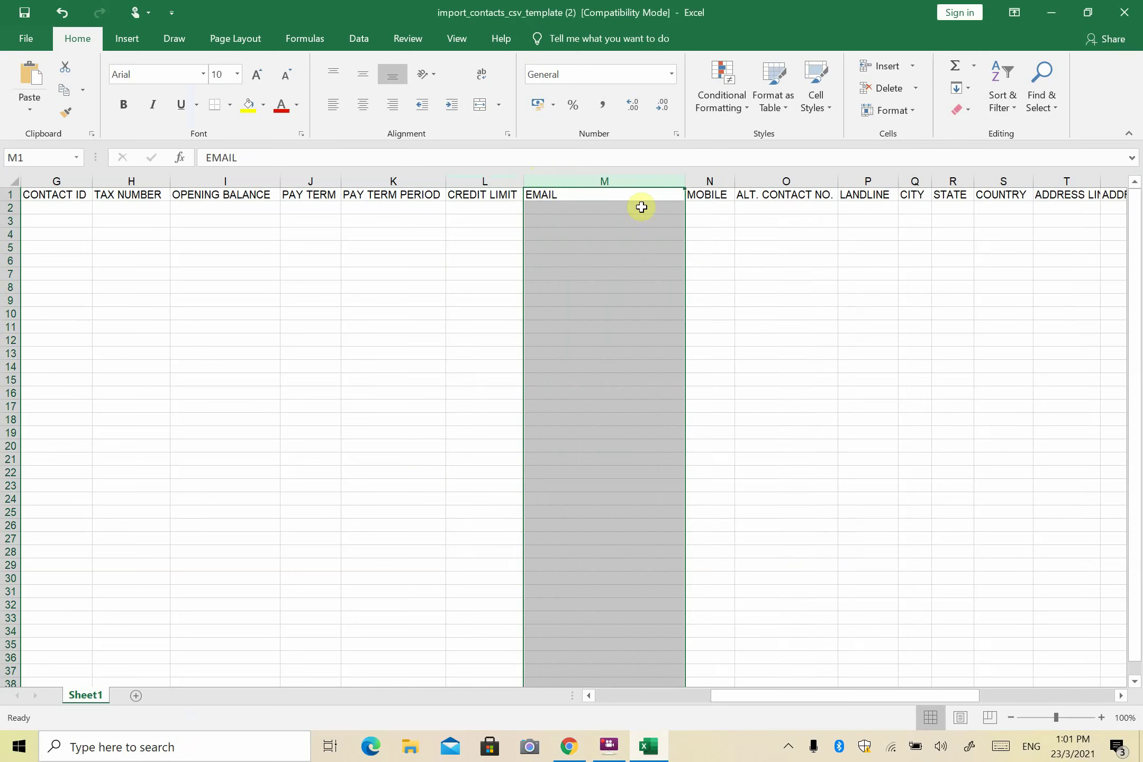
{"action": "left_click", "coordinate": [630, 201]}
{"action": "left_click", "coordinate": [623, 211]}
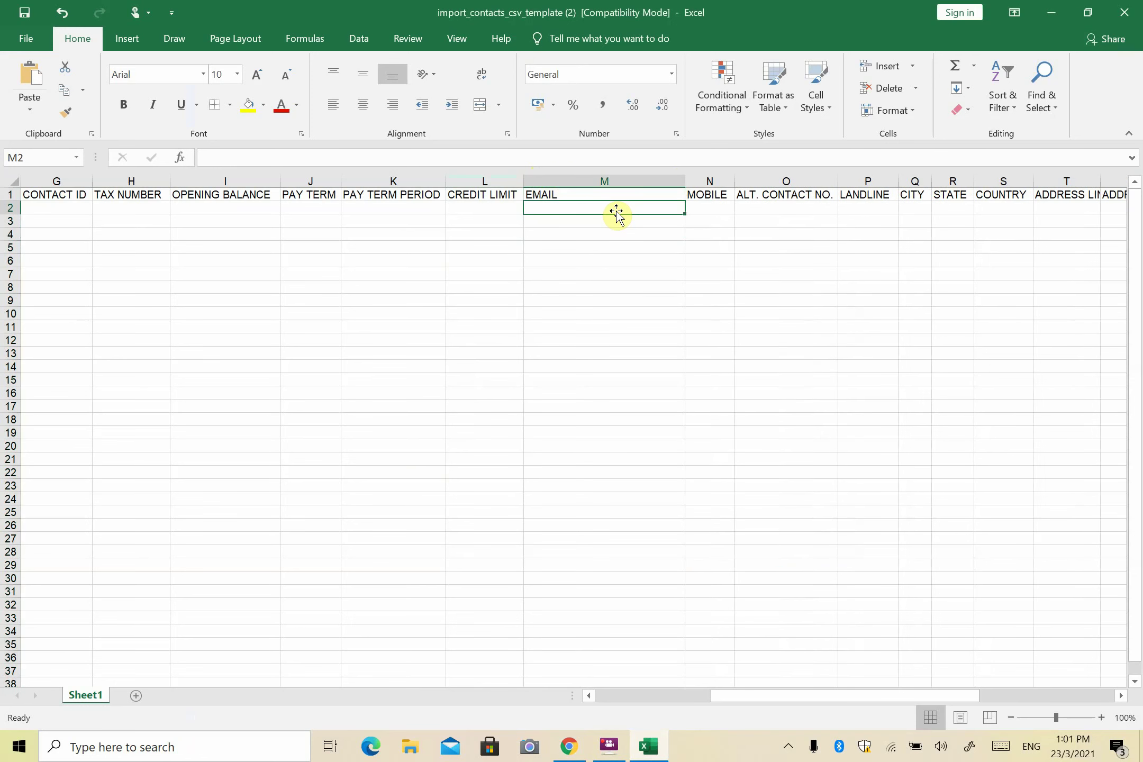
{"action": "type", "text": "ALI"}
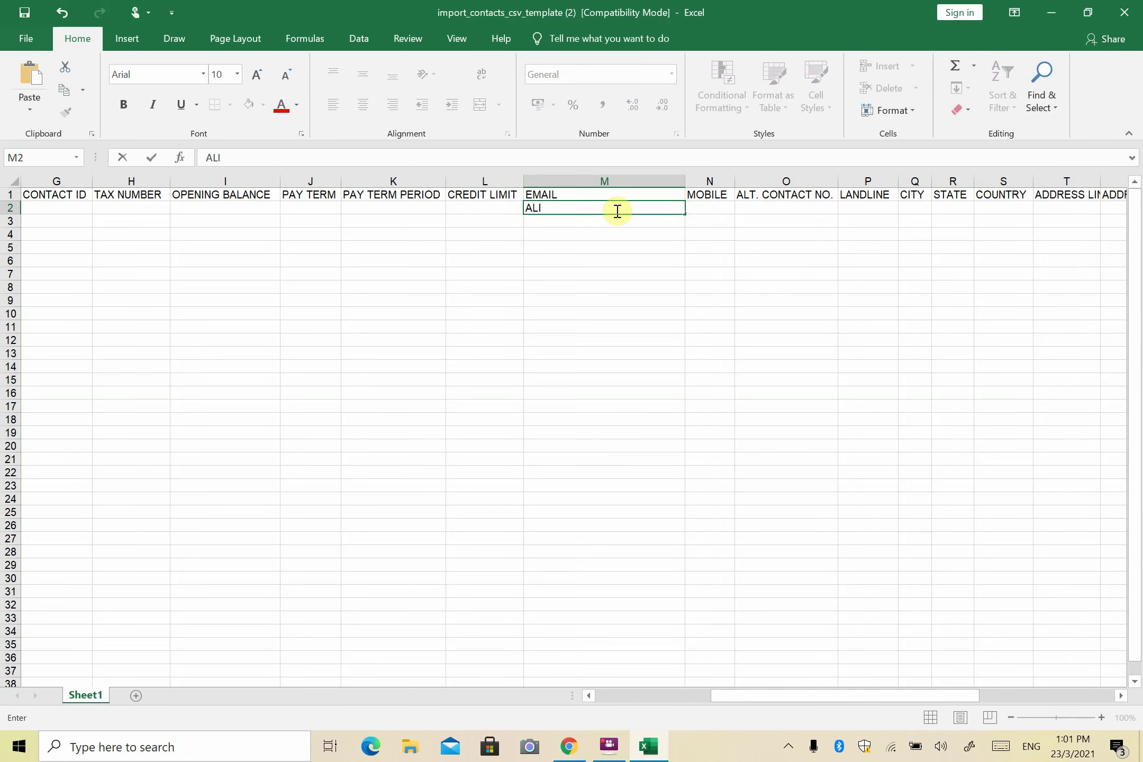
{"action": "key", "text": "BackSpace"}
{"action": "key", "text": "BackSpace"}
{"action": "key", "text": "BackSpace"}
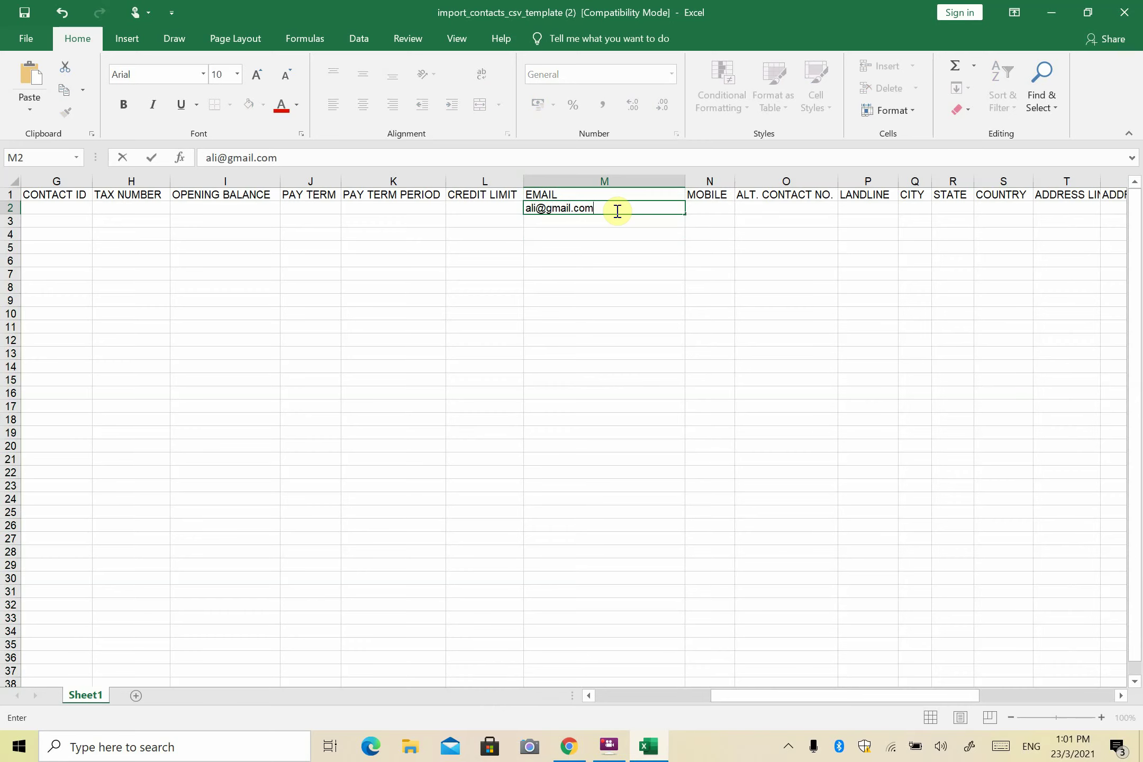
{"action": "left_click", "coordinate": [613, 311]}
{"action": "left_click", "coordinate": [583, 746]}
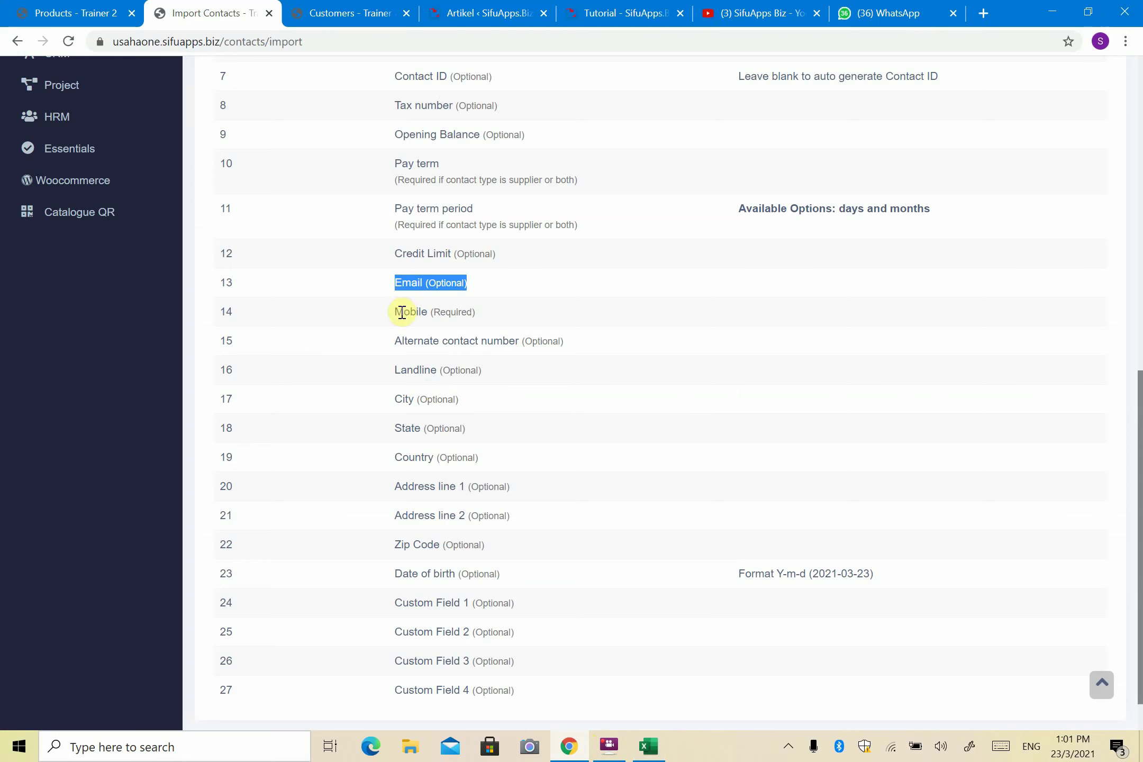
Mark the Mobile (Required) instruction, then commit the e-mail entry in Excel
{"action": "left_click_drag", "start_coordinate": [395, 311], "coordinate": [461, 312]}
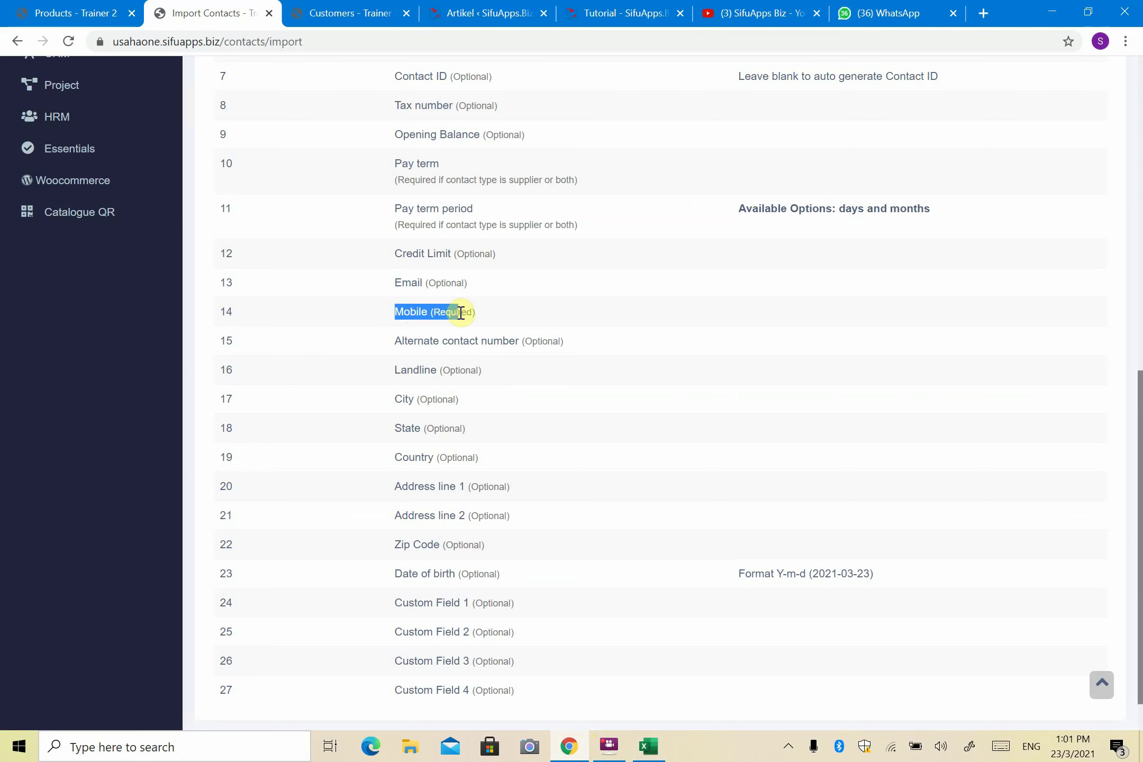
{"action": "left_click", "coordinate": [648, 746]}
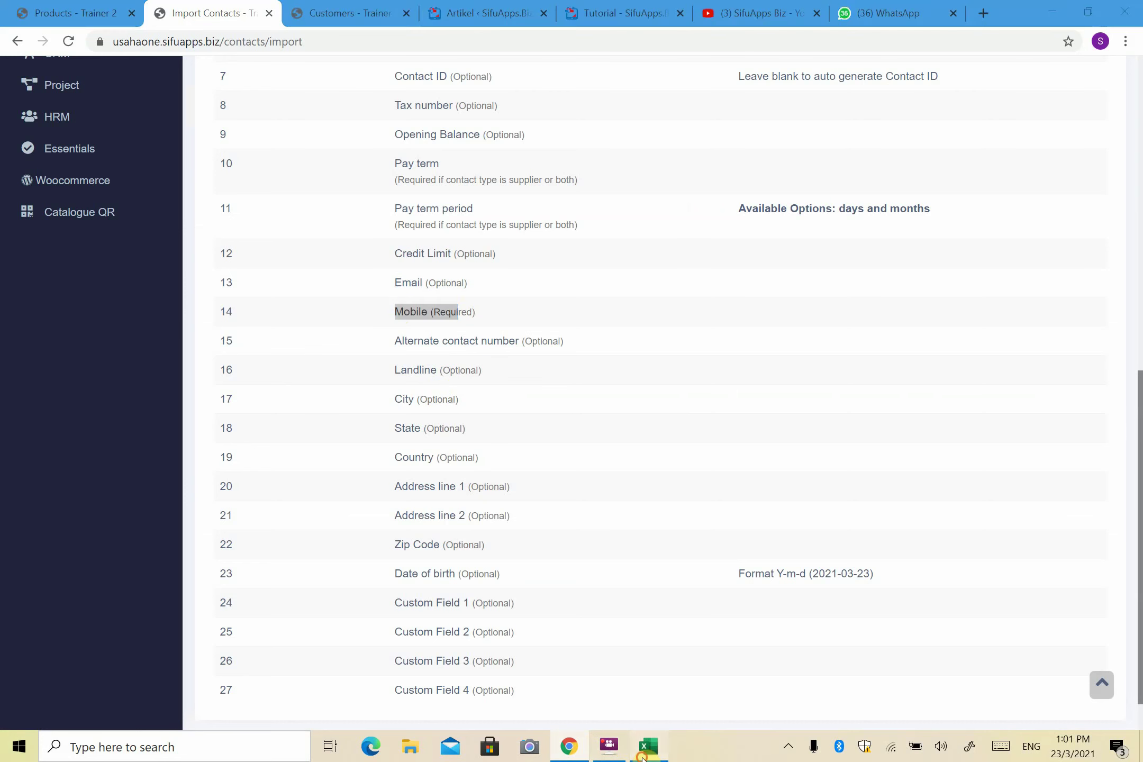
{"action": "left_click", "coordinate": [710, 213]}
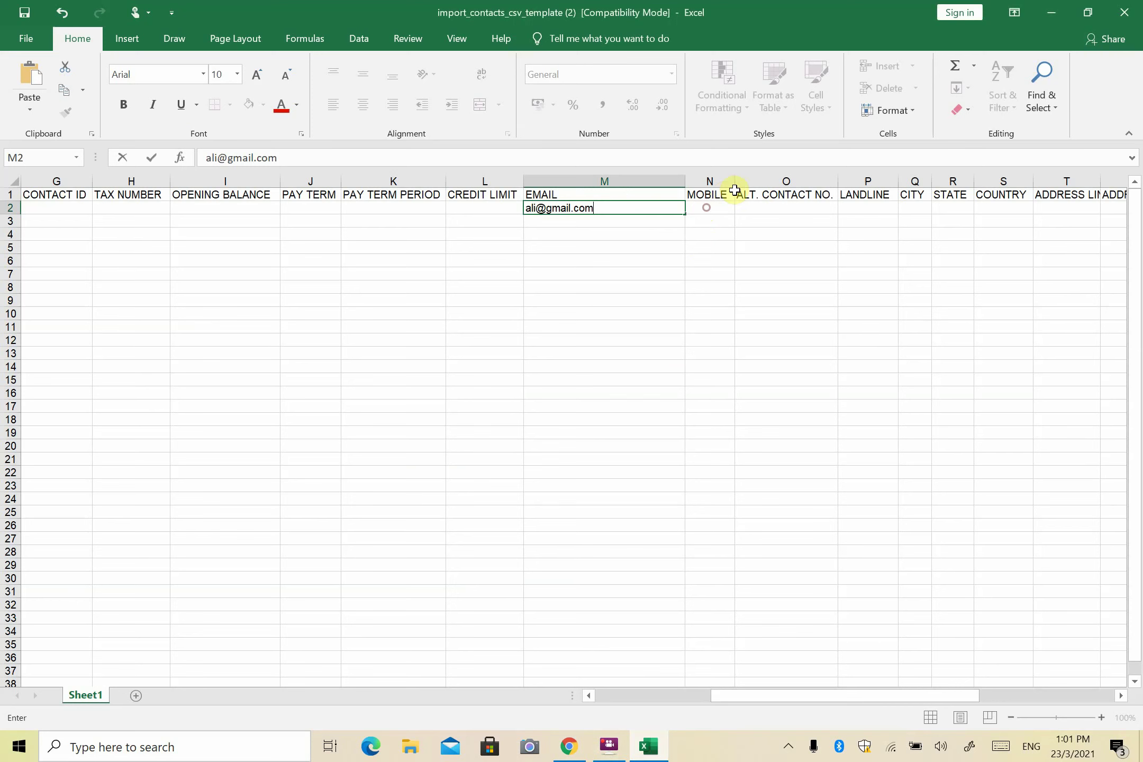
Widen the MOBILE column and type the contact's mobile number into N2
{"action": "left_click", "coordinate": [726, 213]}
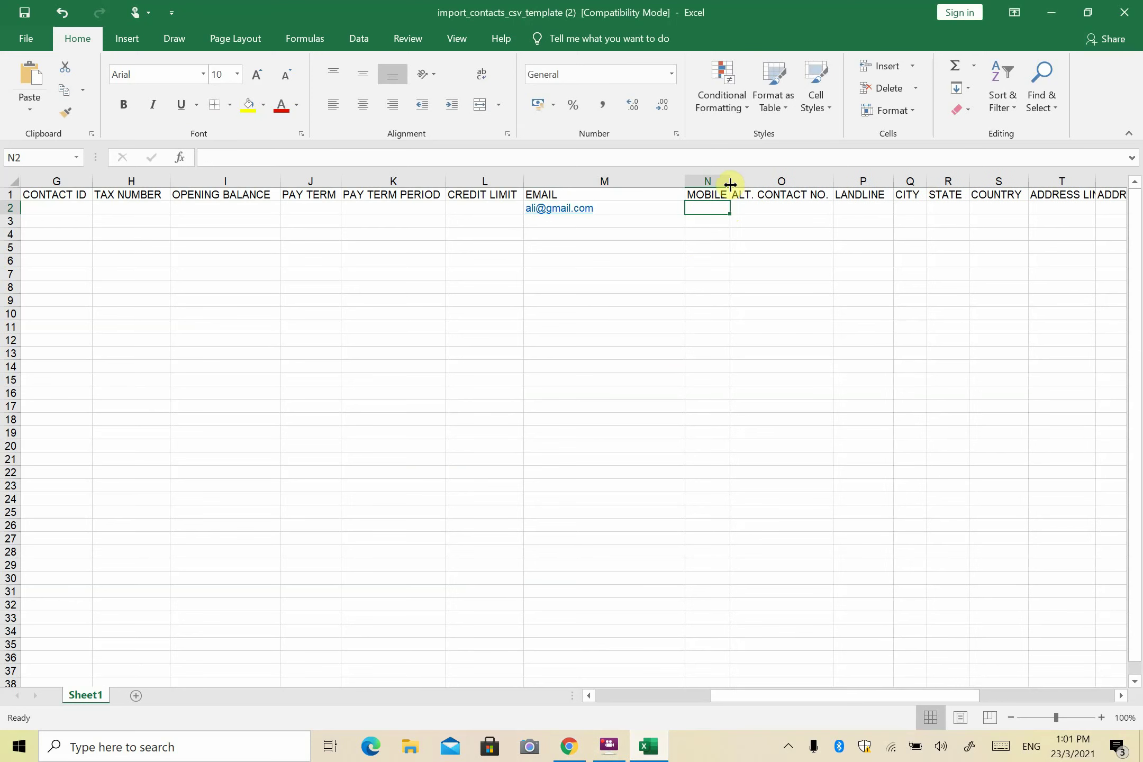
{"action": "left_click_drag", "start_coordinate": [734, 185], "coordinate": [798, 233]}
{"action": "left_click", "coordinate": [849, 273]}
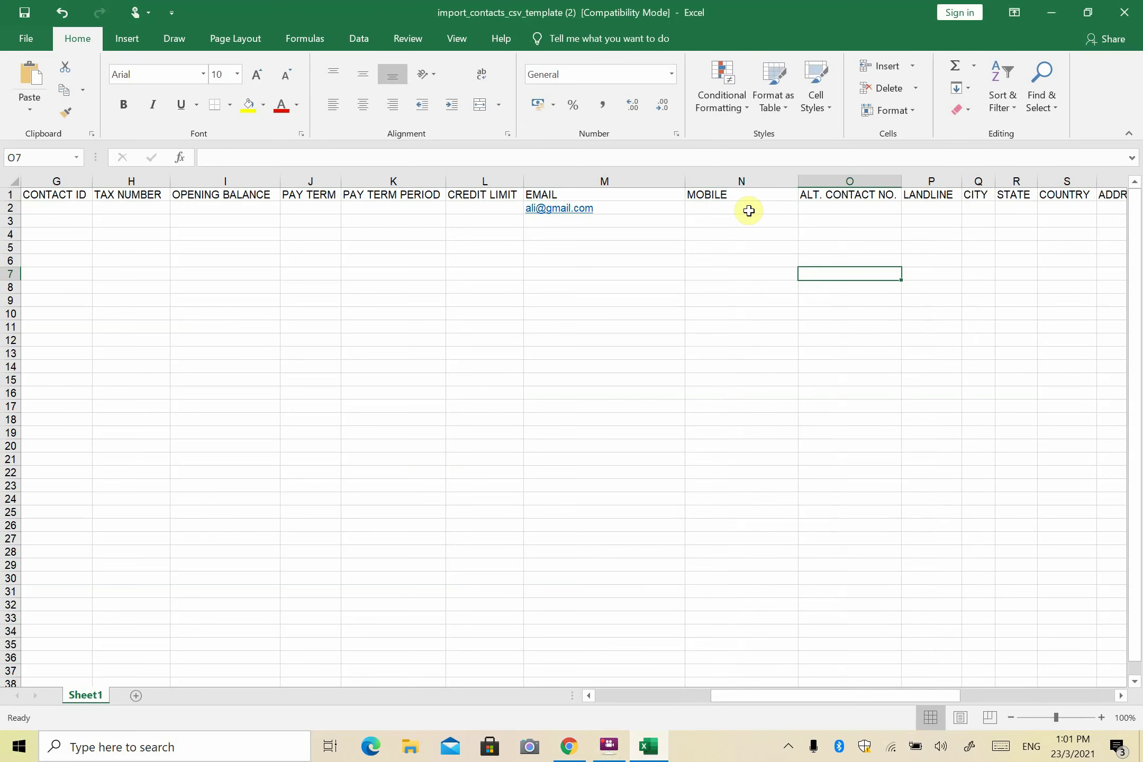
{"action": "left_click", "coordinate": [749, 209]}
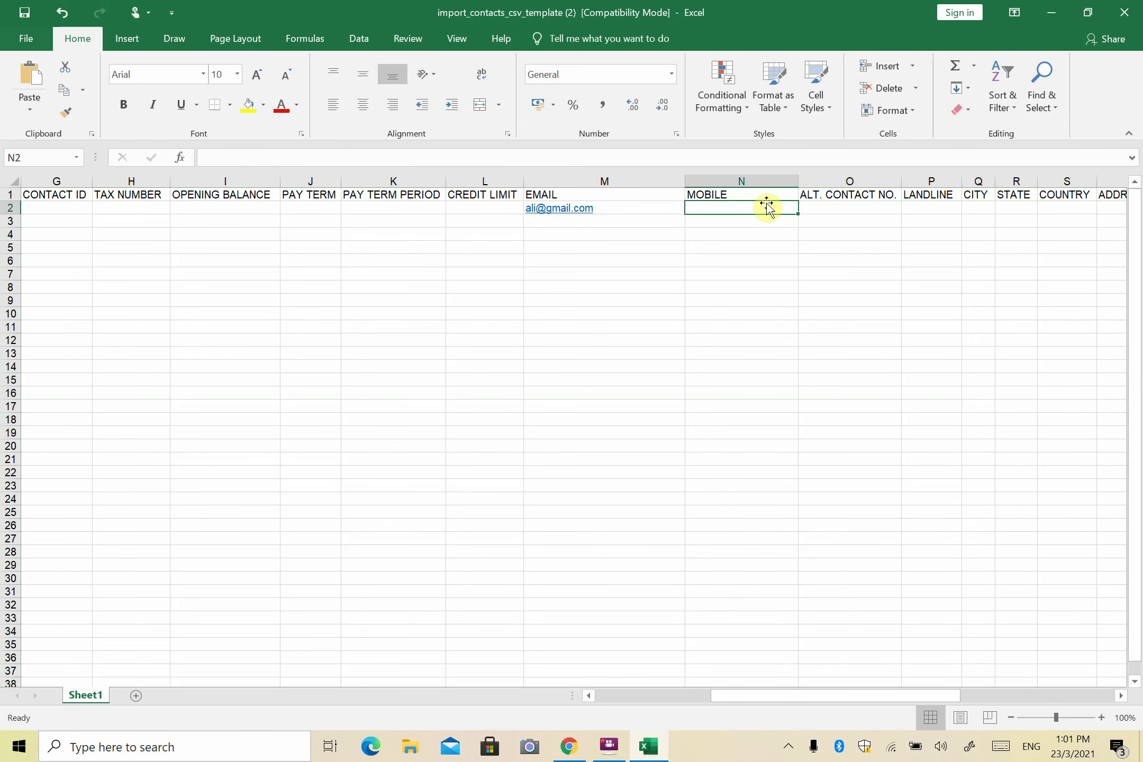
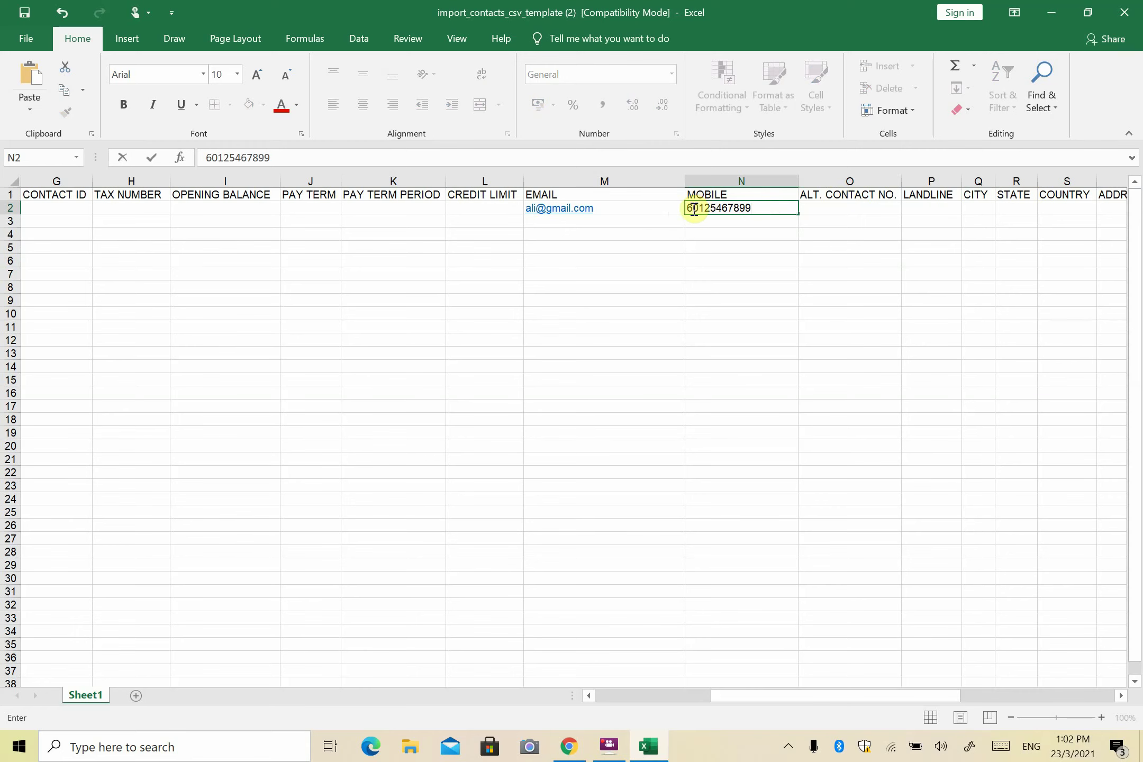
{"action": "left_click_drag", "start_coordinate": [693, 210], "coordinate": [687, 209]}
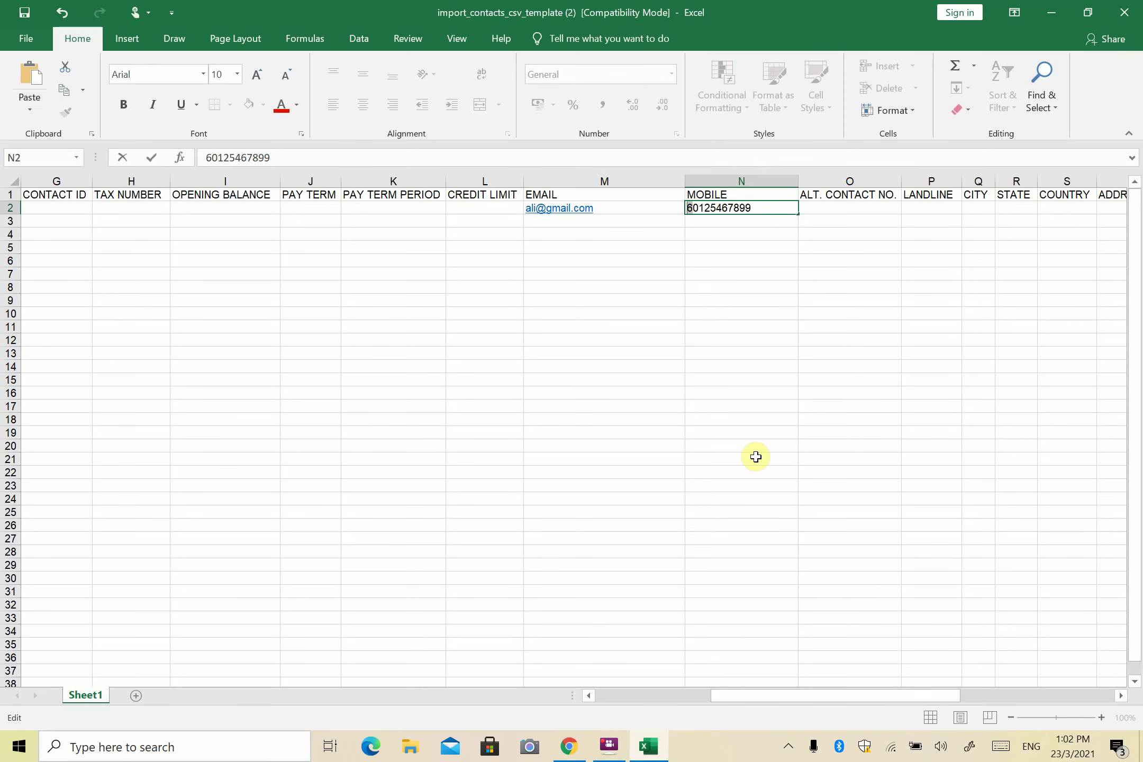
{"action": "left_click_drag", "start_coordinate": [830, 696], "coordinate": [884, 707]}
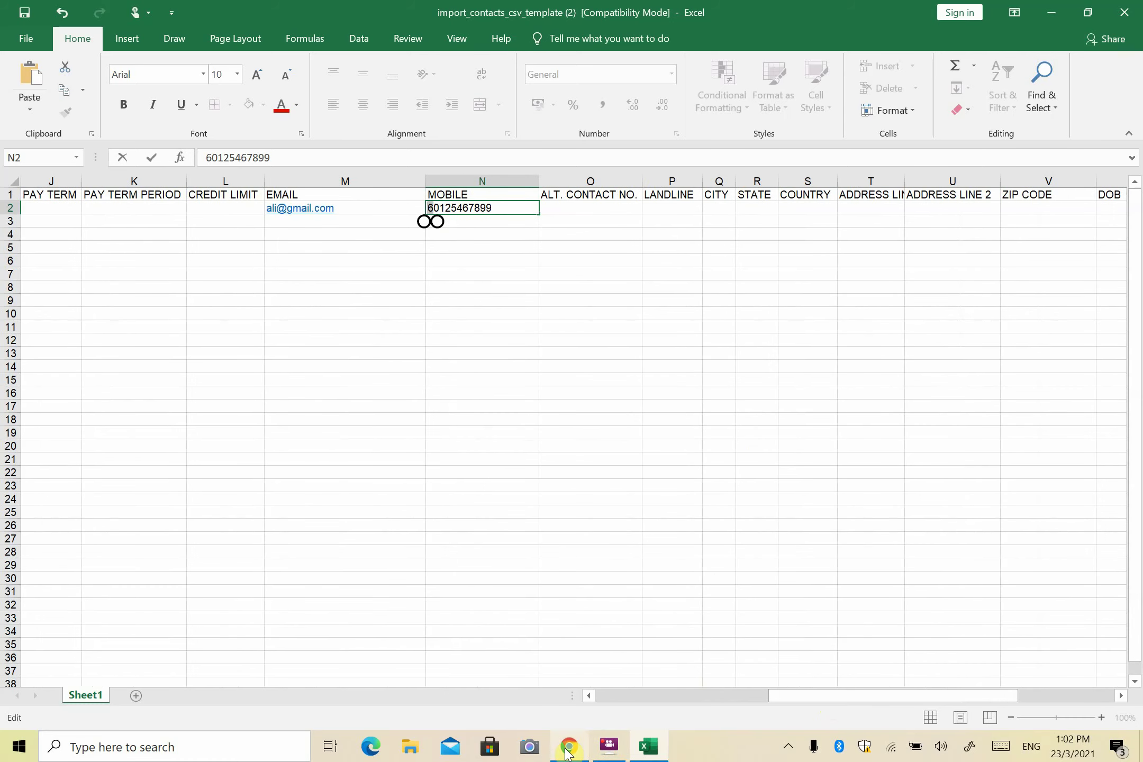
{"action": "left_click", "coordinate": [609, 181]}
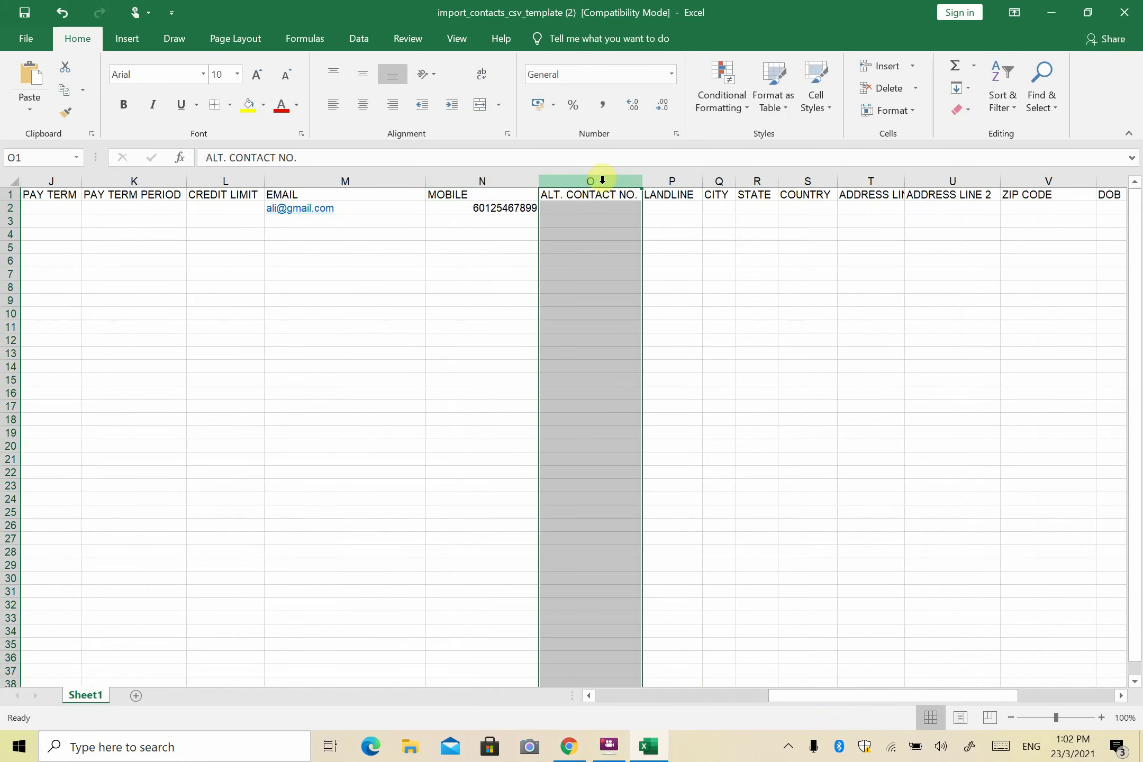
{"action": "left_click", "coordinate": [575, 748]}
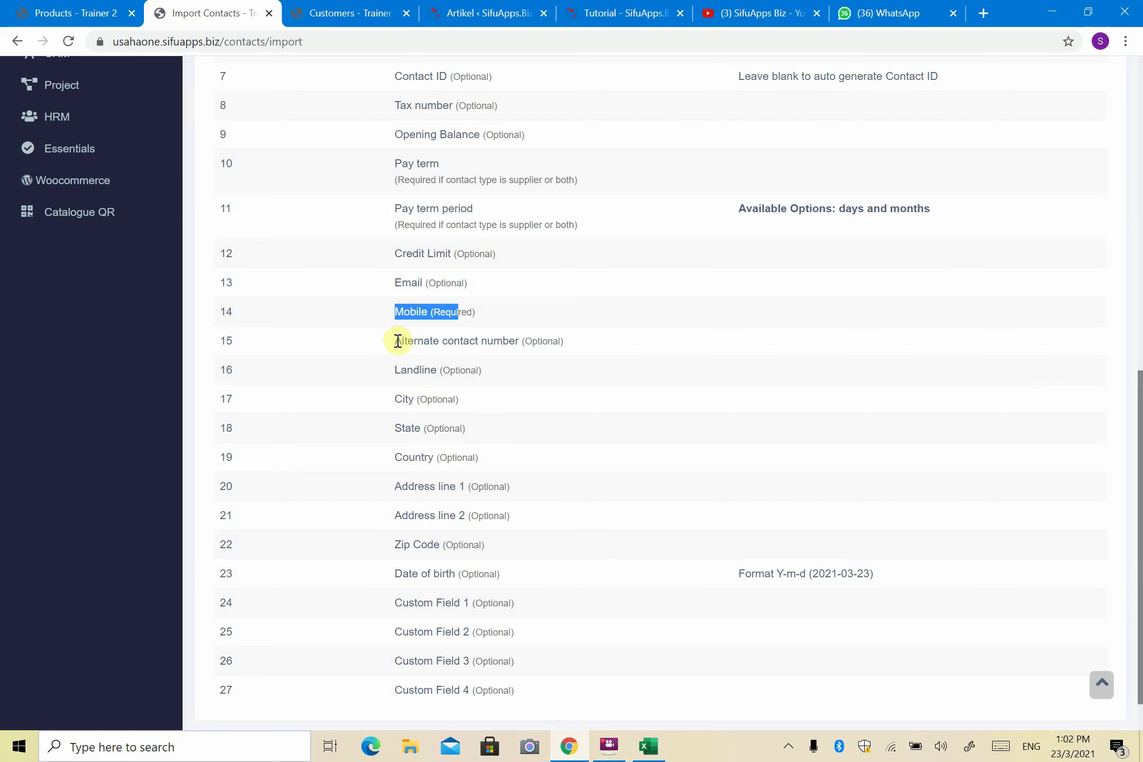
{"action": "left_click_drag", "start_coordinate": [398, 341], "coordinate": [563, 338]}
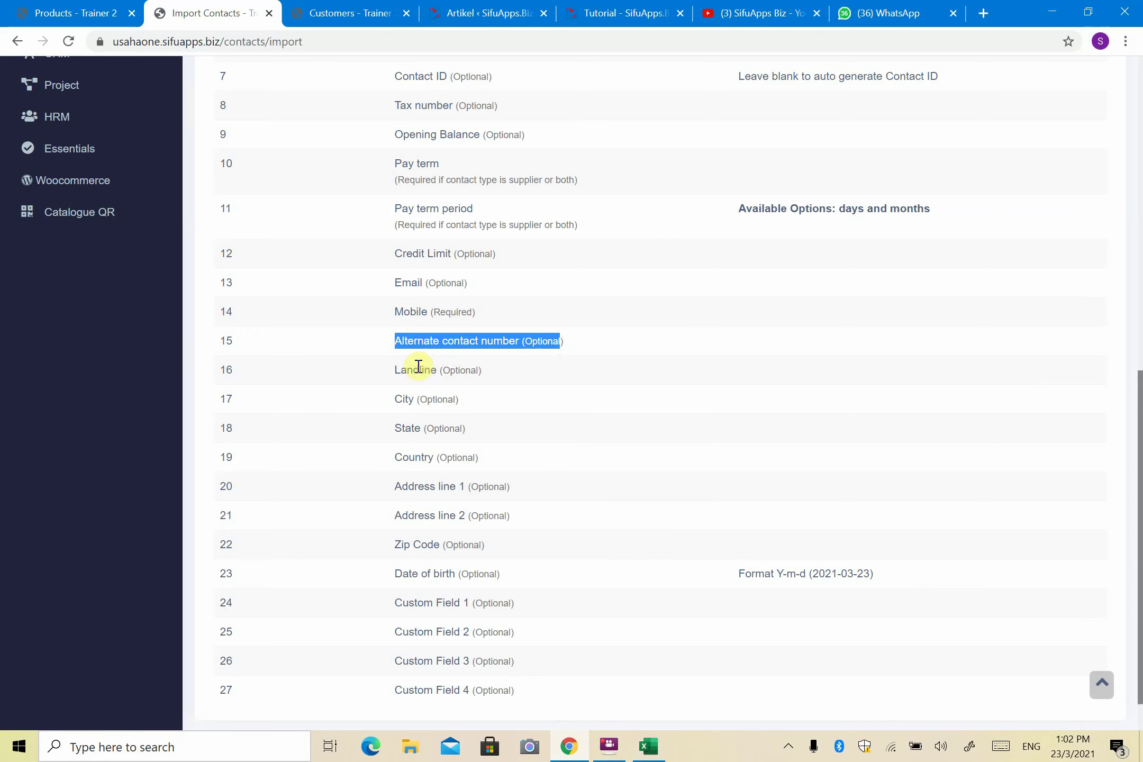
{"action": "left_click_drag", "start_coordinate": [392, 377], "coordinate": [470, 377]}
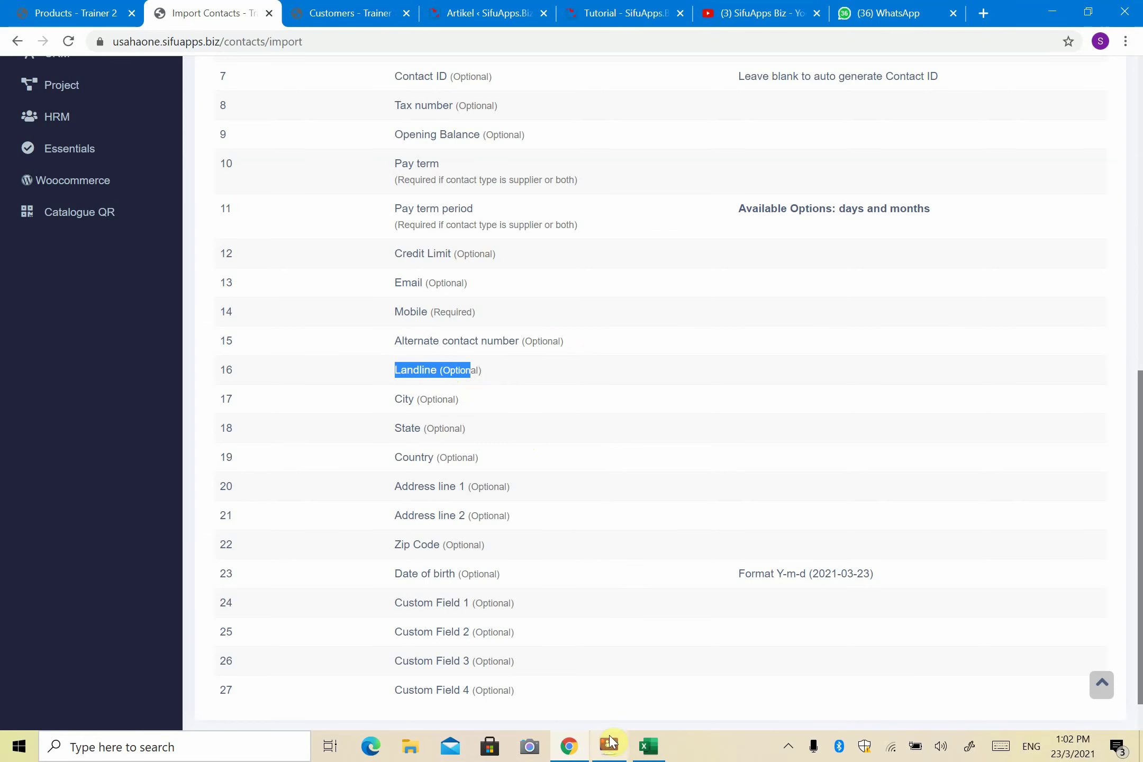
{"action": "left_click", "coordinate": [576, 756]}
Leave ALT. CONTACT NO. blank, widen LANDLINE, and type the street address into P2
{"action": "left_click", "coordinate": [594, 219]}
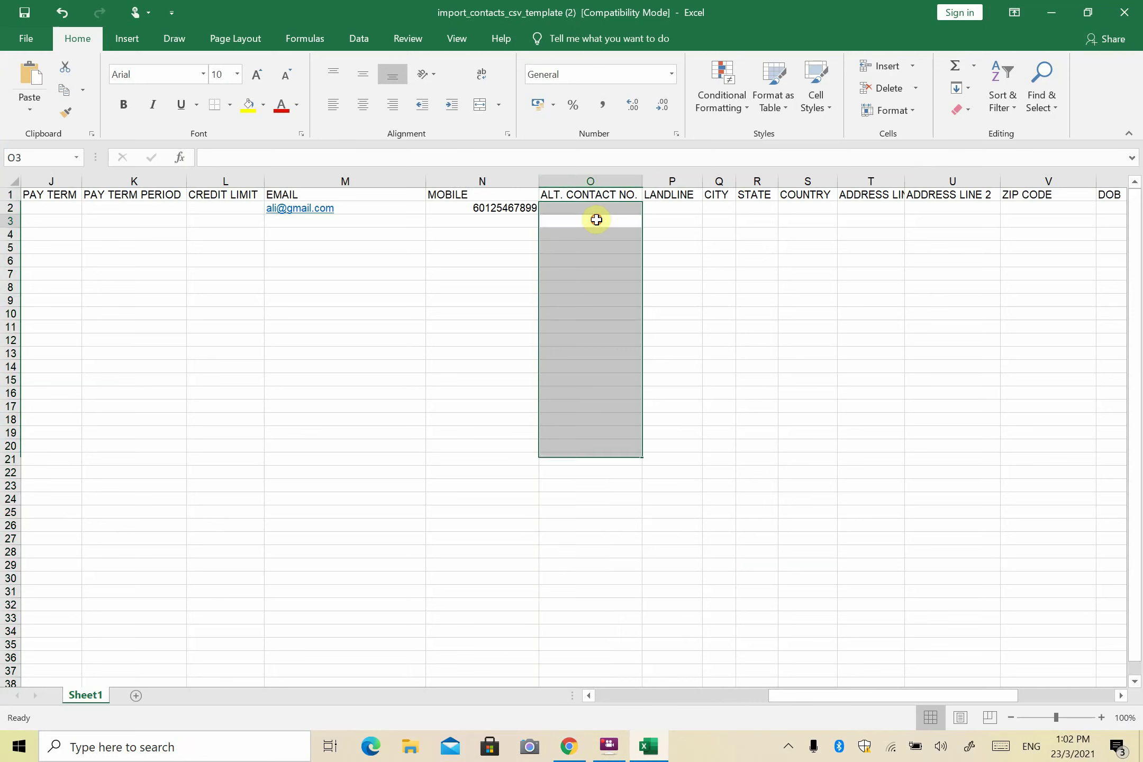
{"action": "left_click", "coordinate": [670, 180]}
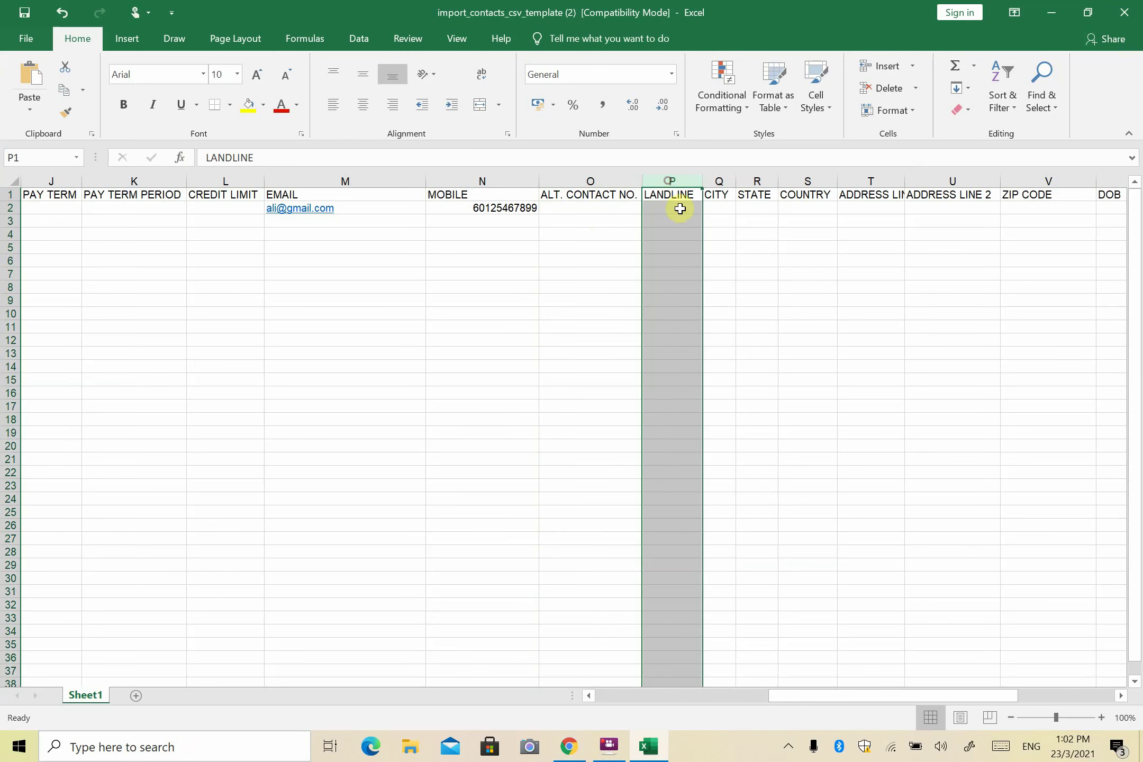
{"action": "left_click_drag", "start_coordinate": [708, 180], "coordinate": [697, 180]}
{"action": "left_click", "coordinate": [785, 268]}
{"action": "left_click", "coordinate": [689, 211]}
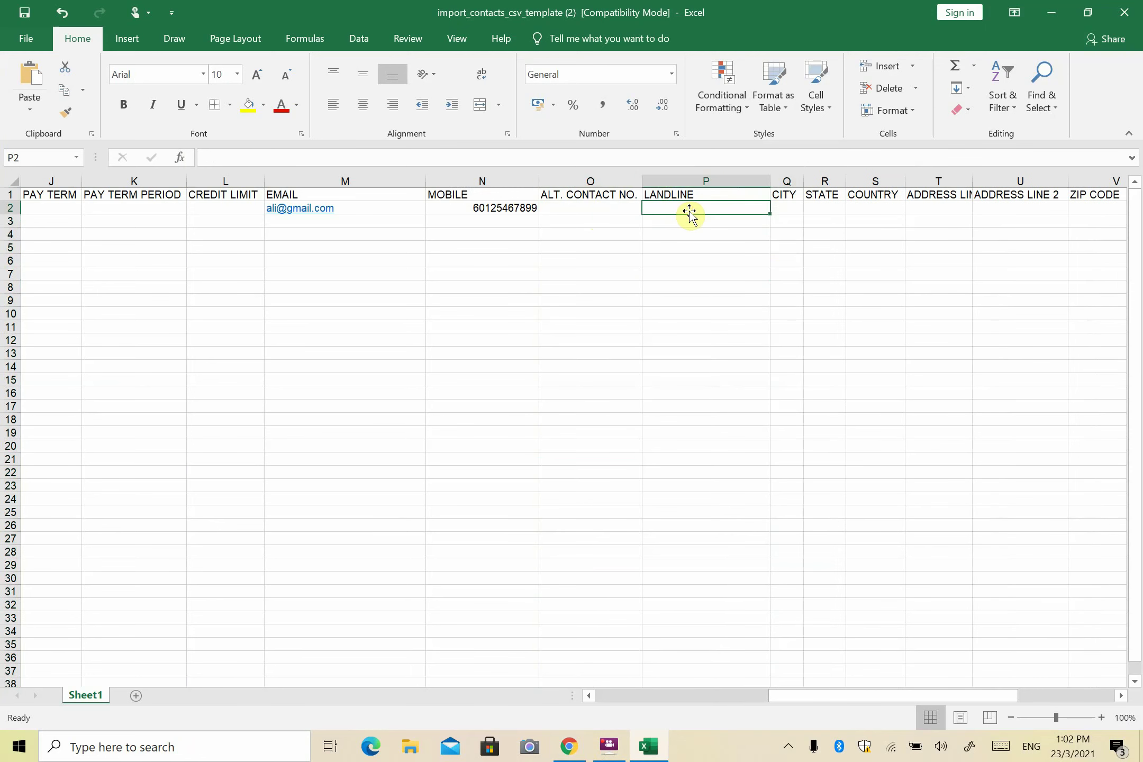
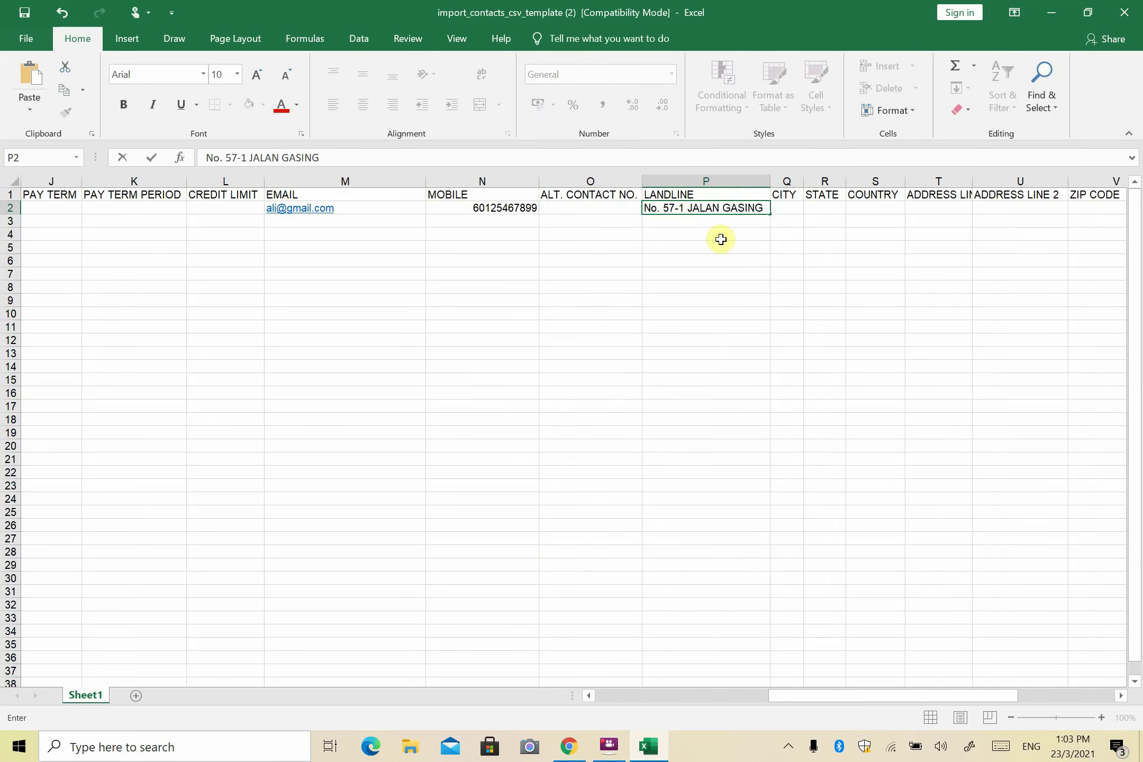
Commit the P2 entry and widen the CITY column
{"action": "left_click", "coordinate": [784, 181]}
{"action": "left_click_drag", "start_coordinate": [803, 181], "coordinate": [850, 186]}
{"action": "left_click", "coordinate": [868, 288]}
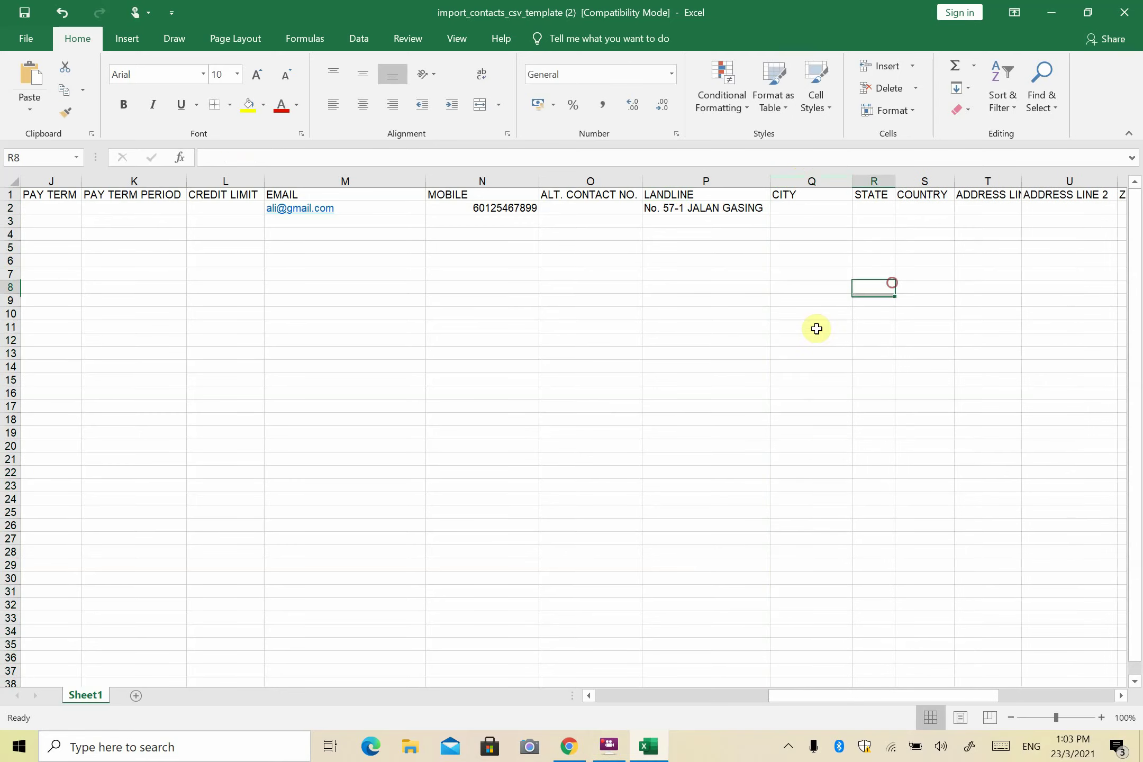
After glancing at the instructions, enter SETAPAK as the city in Q2
{"action": "left_click", "coordinate": [570, 747]}
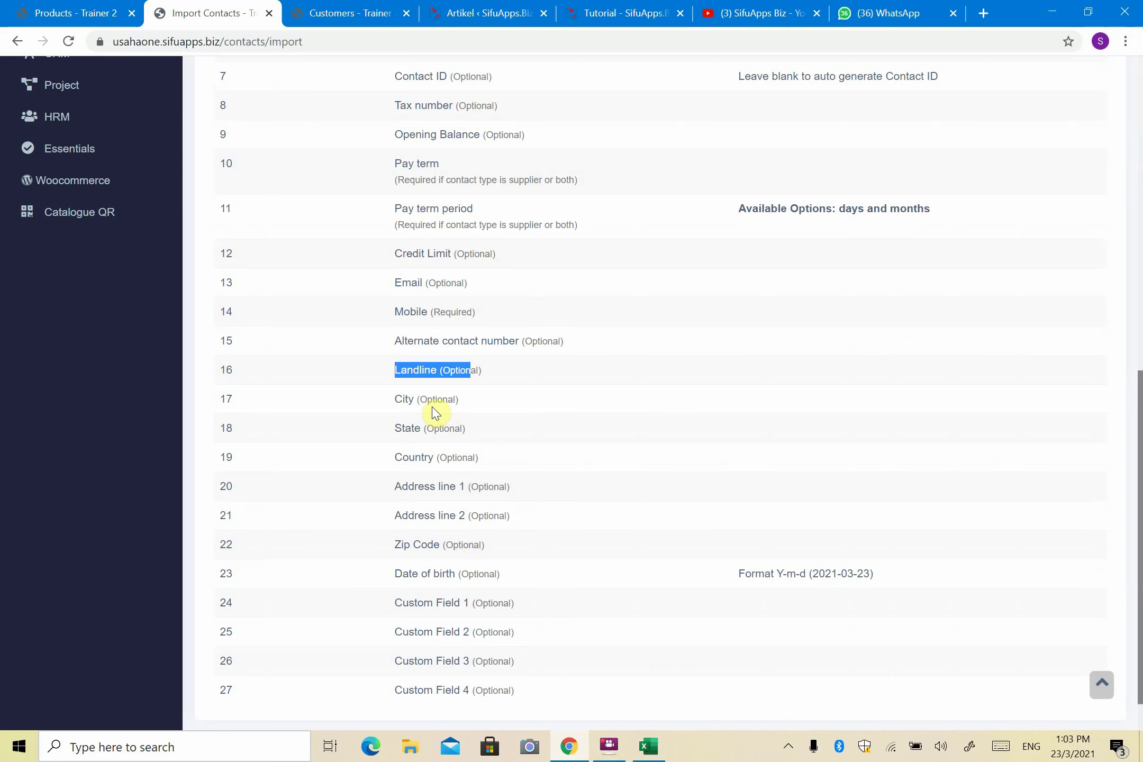
{"action": "left_click", "coordinate": [648, 746]}
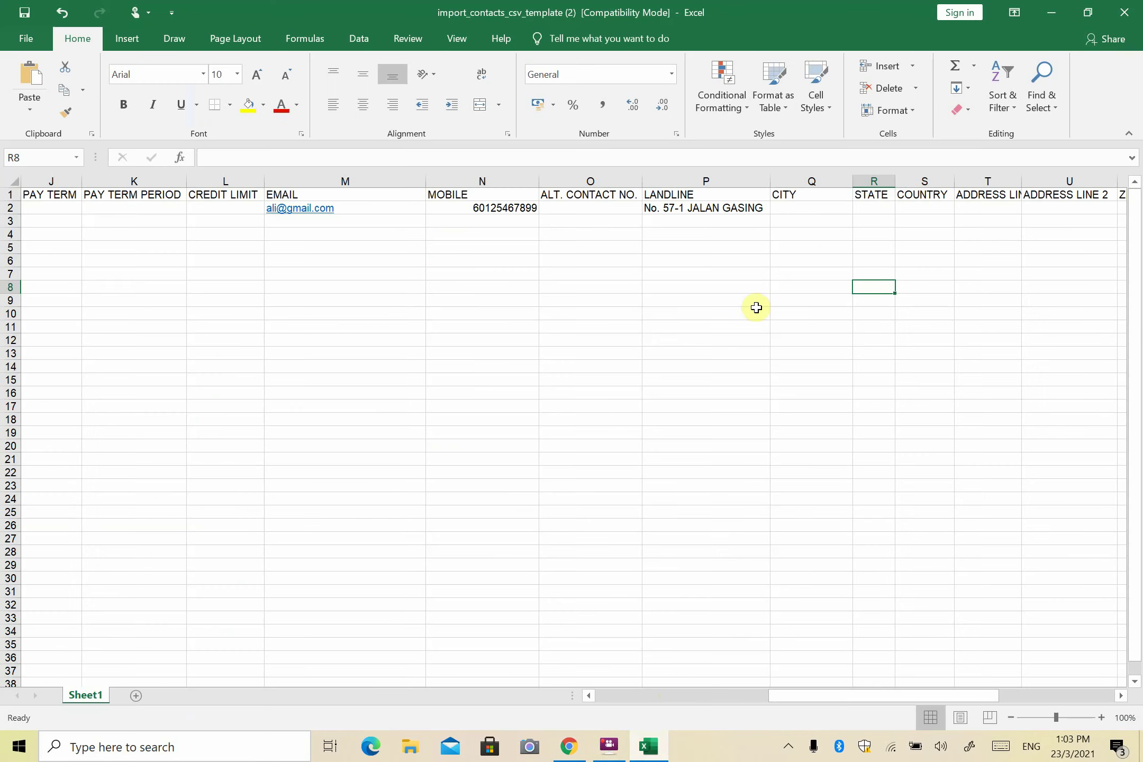
{"action": "left_click", "coordinate": [835, 208]}
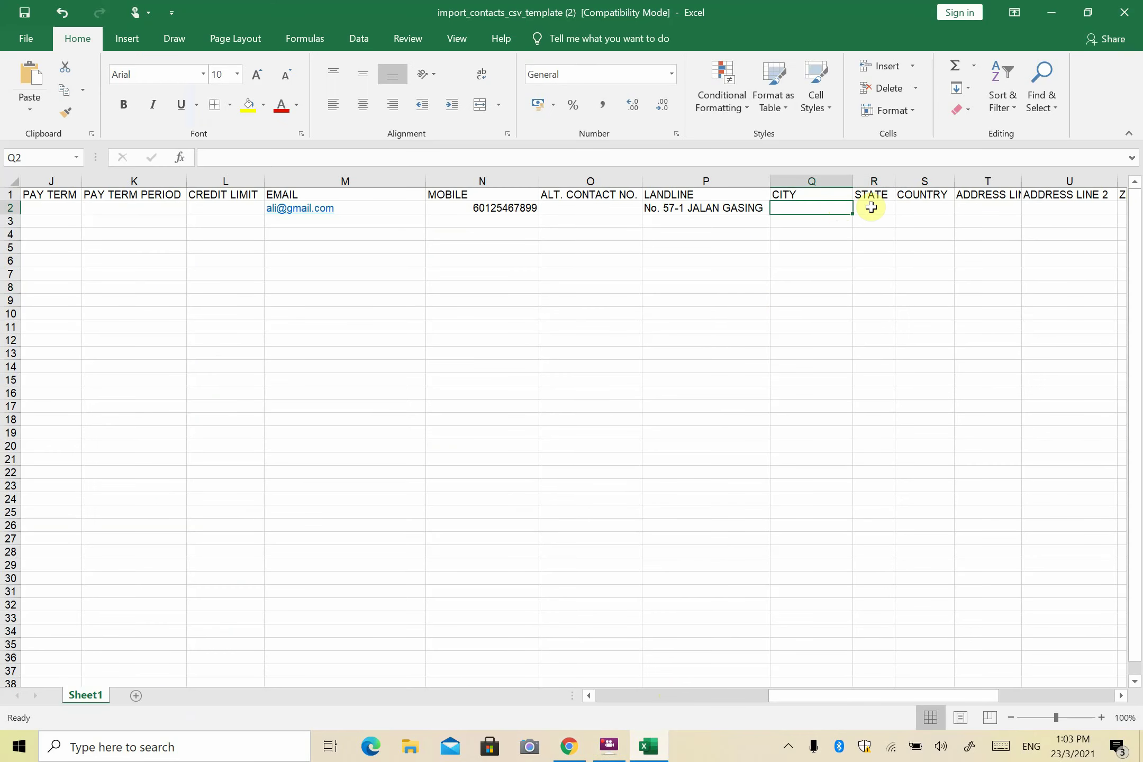
{"action": "type", "text": "KUALA"}
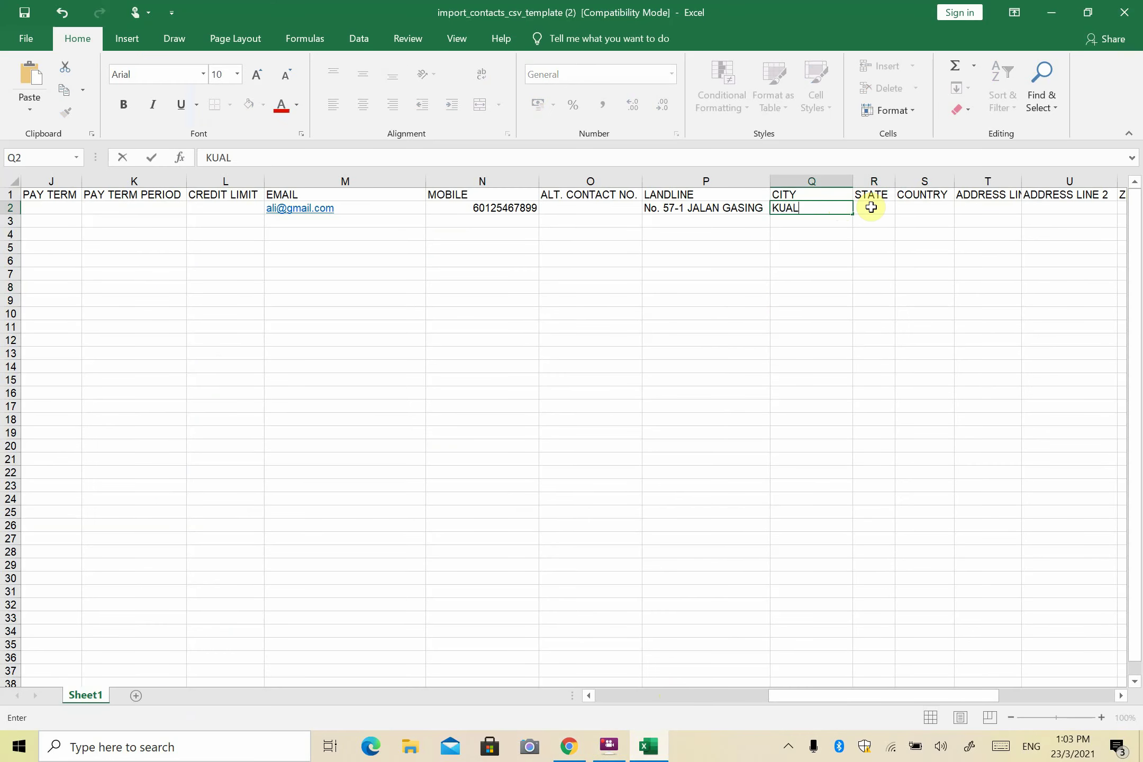
{"action": "key", "text": "BackSpace"}
{"action": "key", "text": "BackSpace"}
{"action": "key", "text": "BackSpace"}
{"action": "key", "text": "BackSpace"}
{"action": "key", "text": "BackSpace"}
{"action": "key", "text": "BackSpace"}
{"action": "type", "text": "SETAPAK"}
{"action": "left_click", "coordinate": [871, 208]}
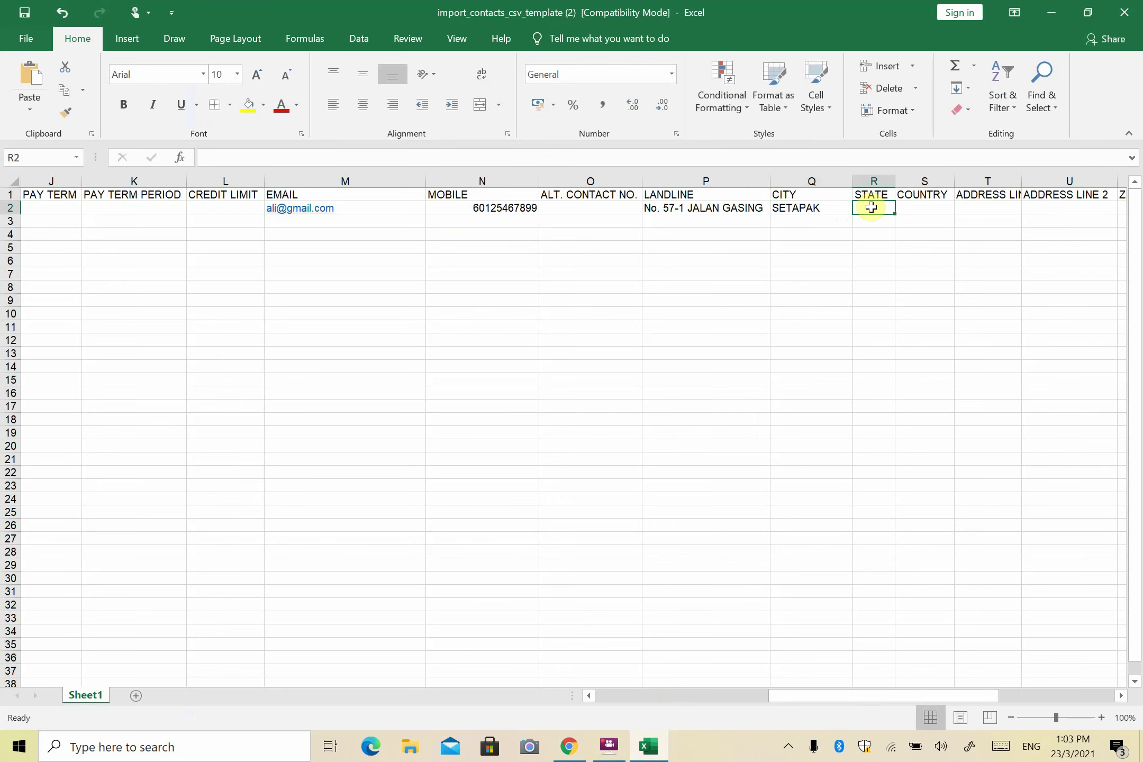
Enter KUALA LUMPUR as the state, autofit column R, and enter MALAYSIA as the country
{"action": "type", "text": "Kuala"}
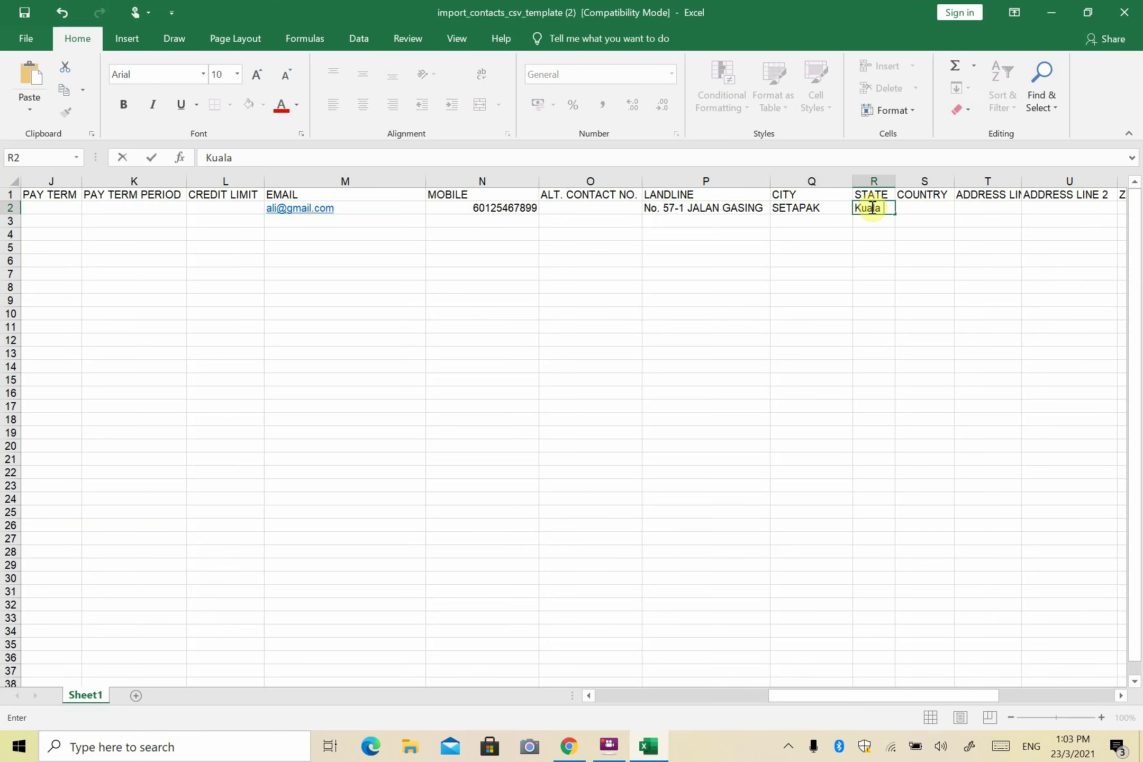
{"action": "key", "text": "BackSpace"}
{"action": "key", "text": "BackSpace"}
{"action": "key", "text": "BackSpace"}
{"action": "type", "text": "UALA LUMPUR"}
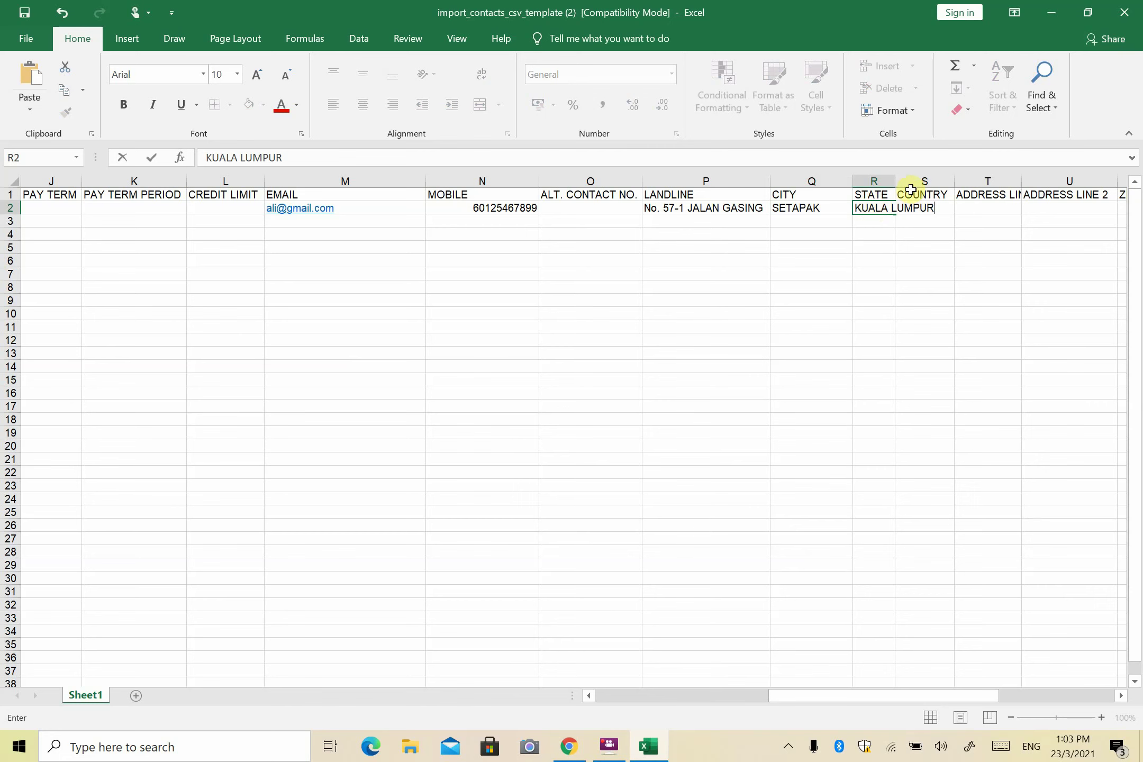
{"action": "left_click", "coordinate": [906, 249]}
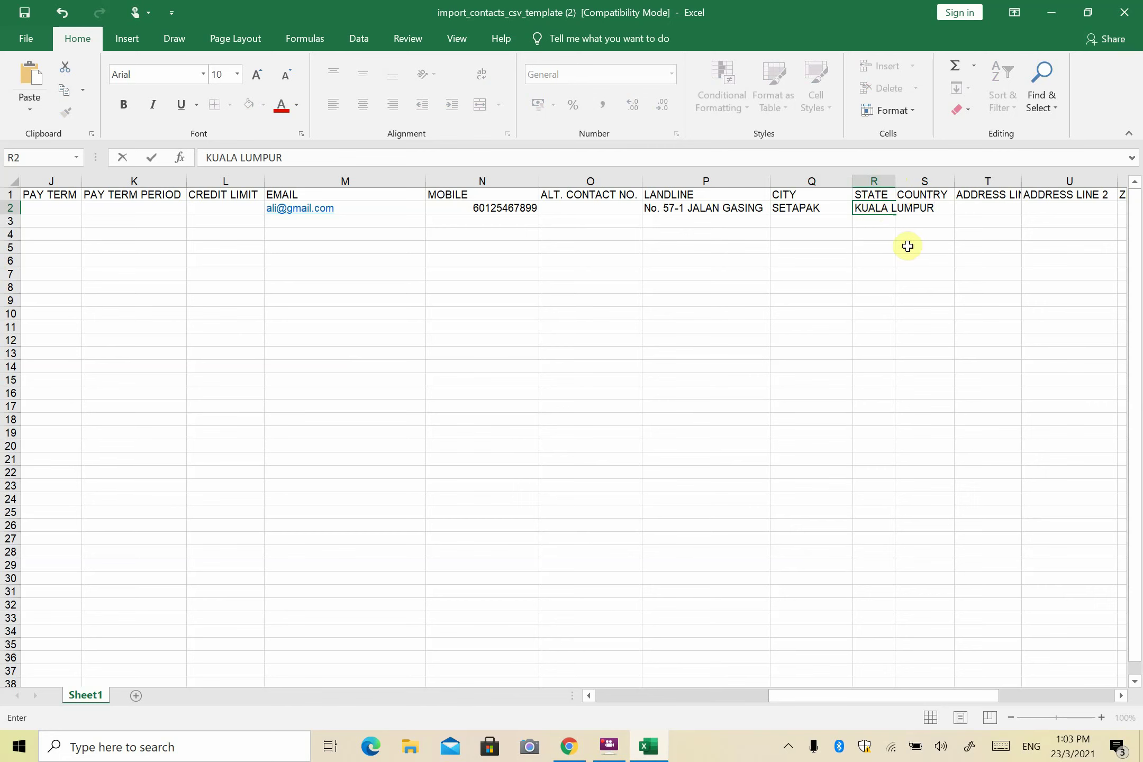
{"action": "double_click", "coordinate": [896, 181]}
{"action": "left_click", "coordinate": [988, 211]}
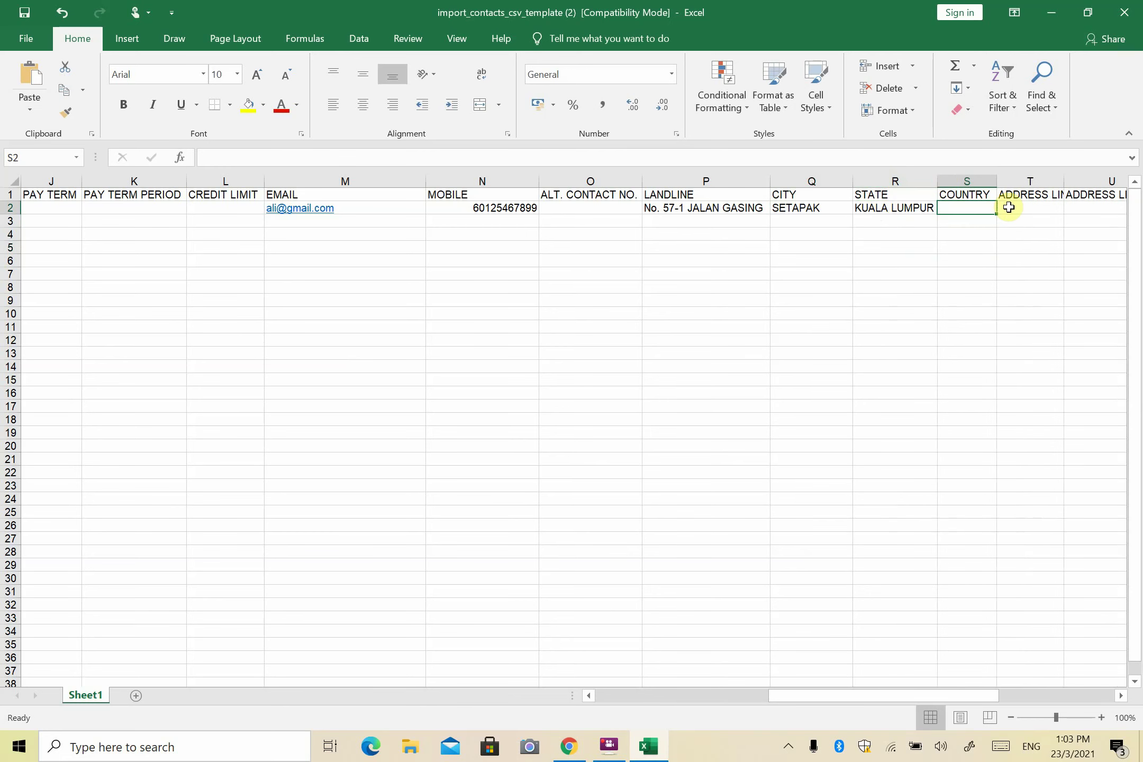
{"action": "type", "text": "MALAY"}
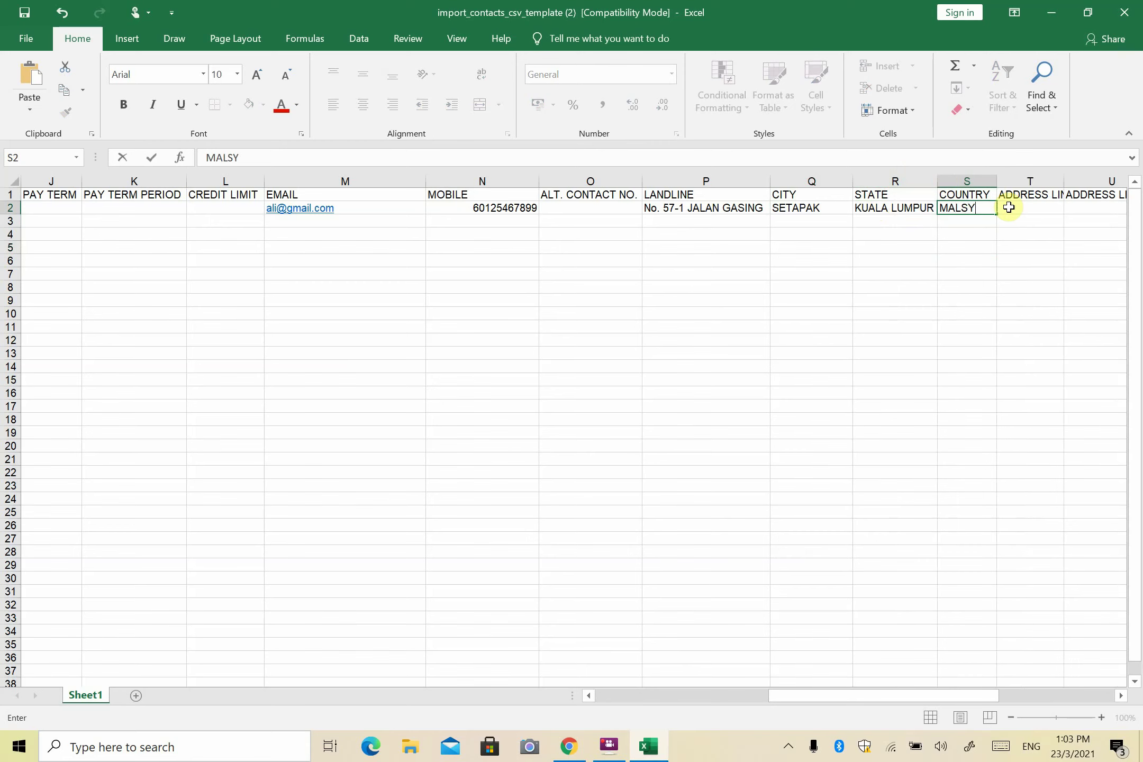
{"action": "key", "text": "BackSpace"}
{"action": "type", "text": "YSIA"}
{"action": "left_click", "coordinate": [815, 516]}
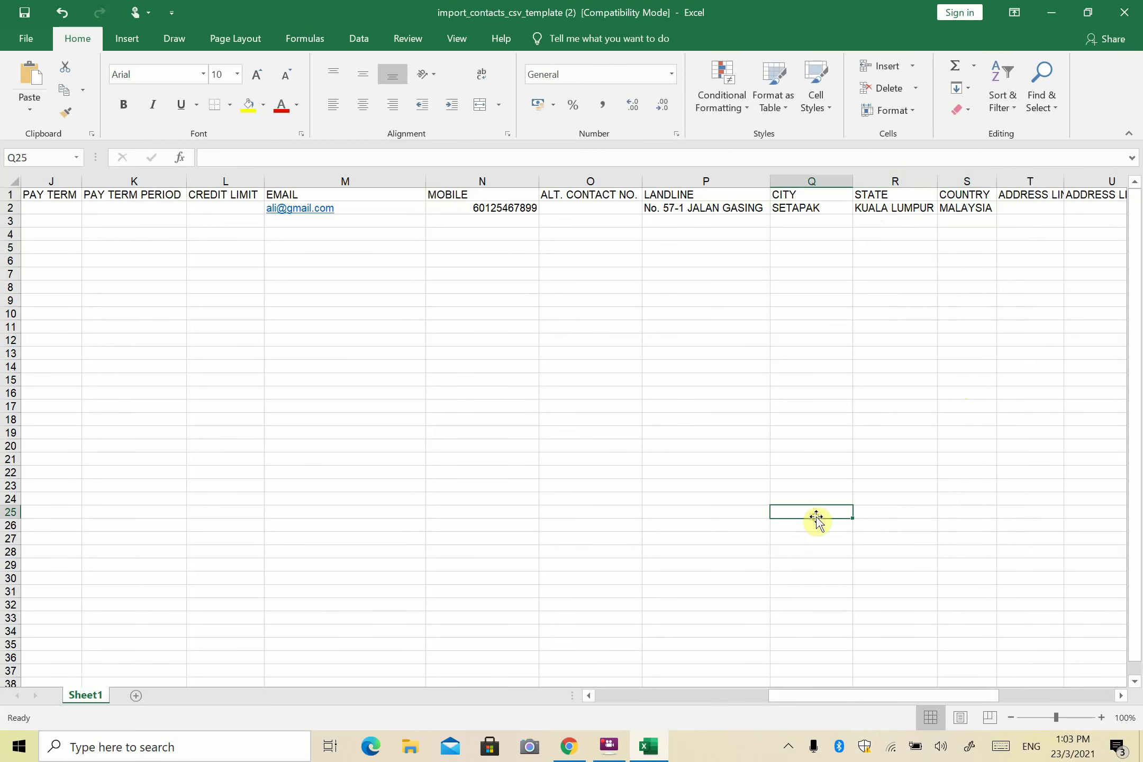
Scroll the Import Contacts instructions down to the custom fields, then go back to Excel
{"action": "left_click", "coordinate": [568, 745]}
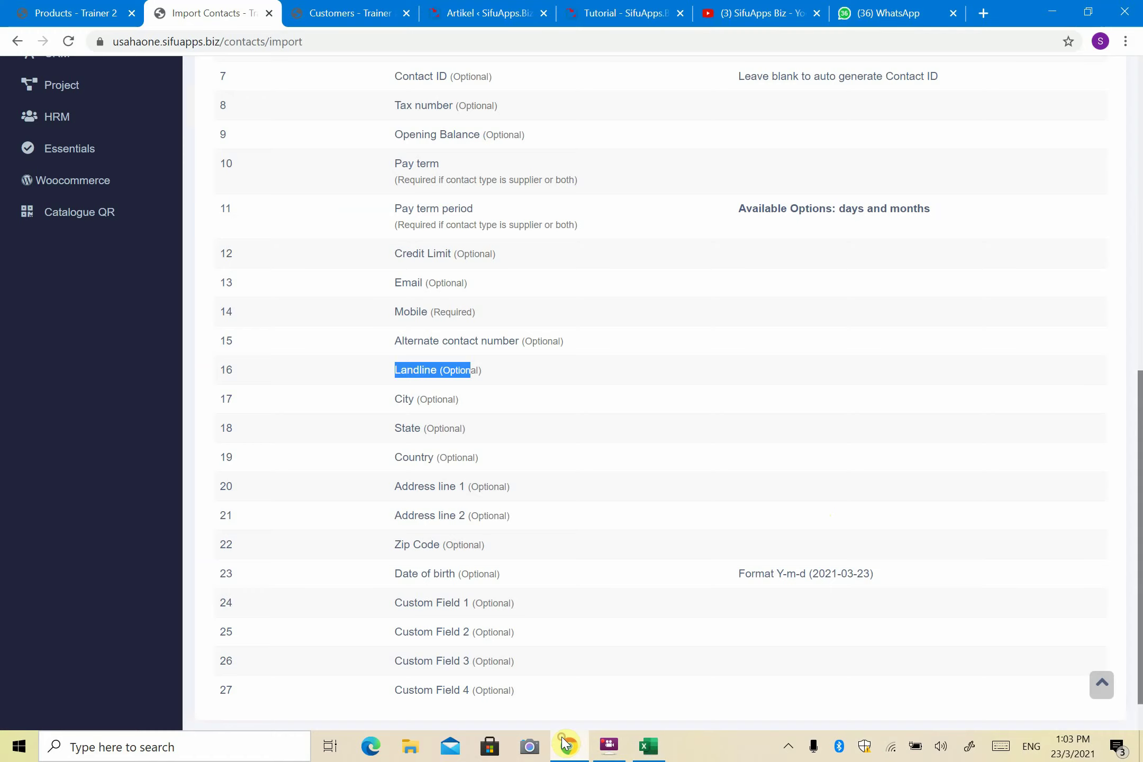
{"action": "scroll", "coordinate": [492, 450], "scroll_direction": "down", "scroll_amount": 1}
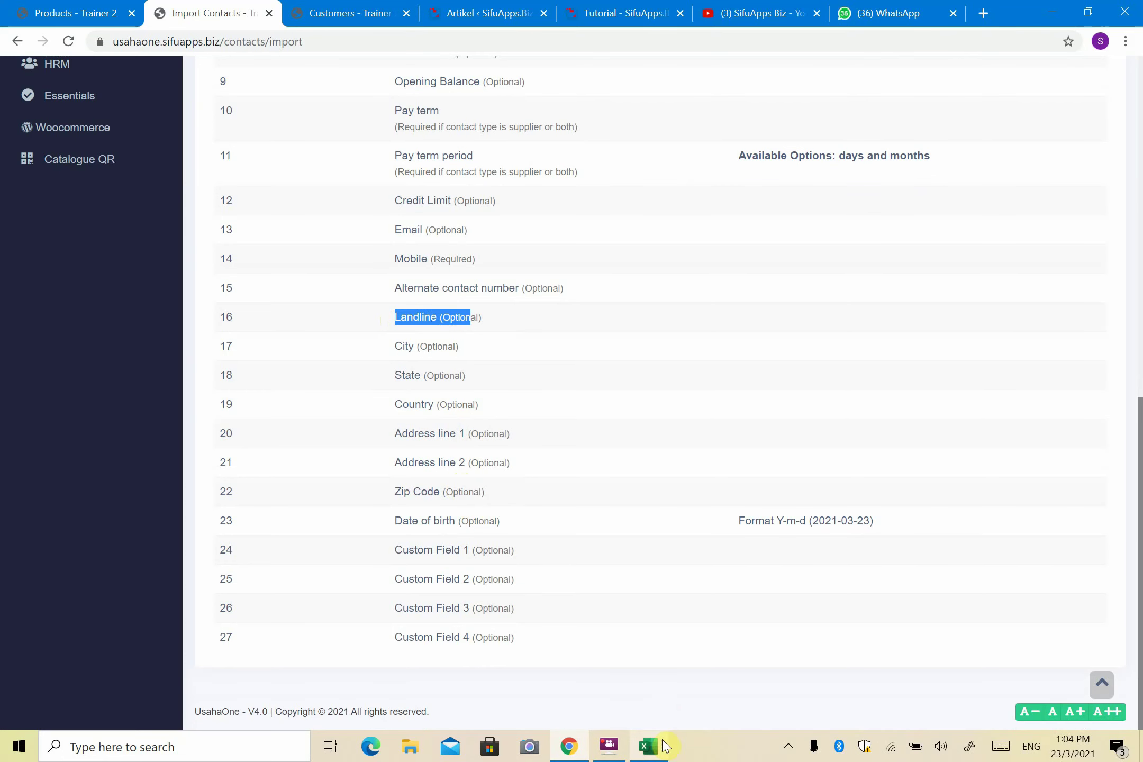
{"action": "left_click", "coordinate": [648, 747]}
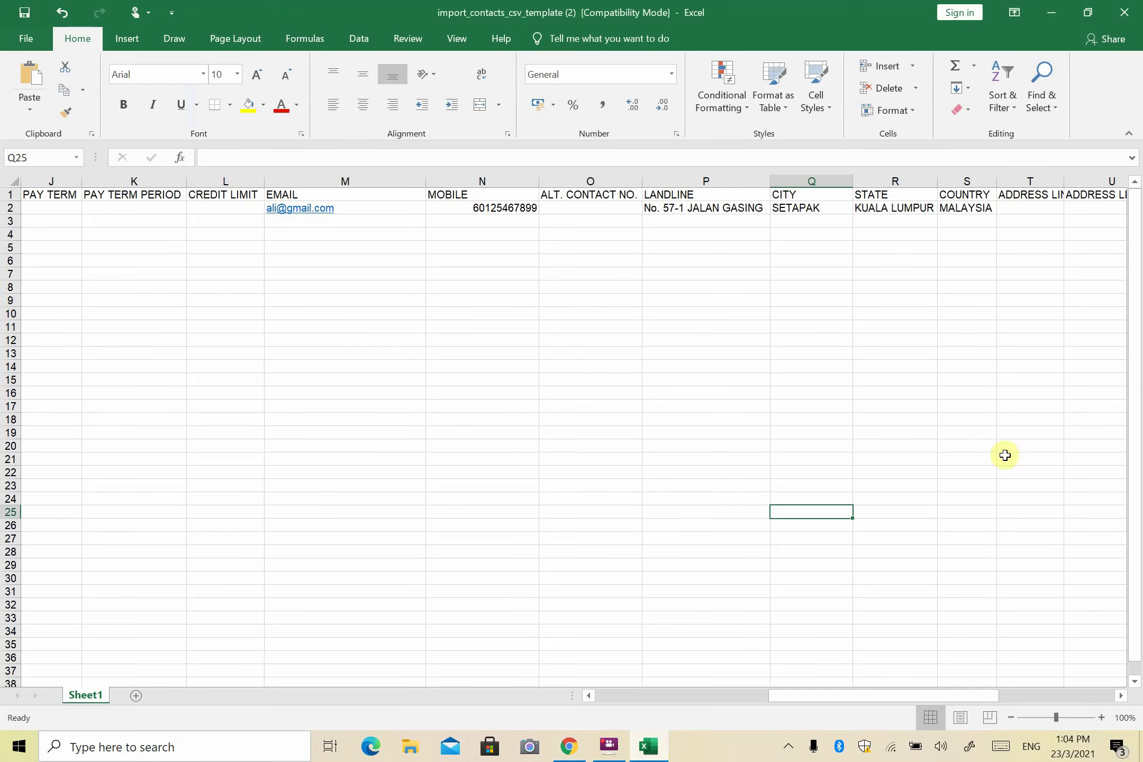
Enter 53300 under ZIP CODE in V2, leaving the ADDRESS LINE columns blank
{"action": "left_click_drag", "start_coordinate": [963, 695], "coordinate": [1078, 699]}
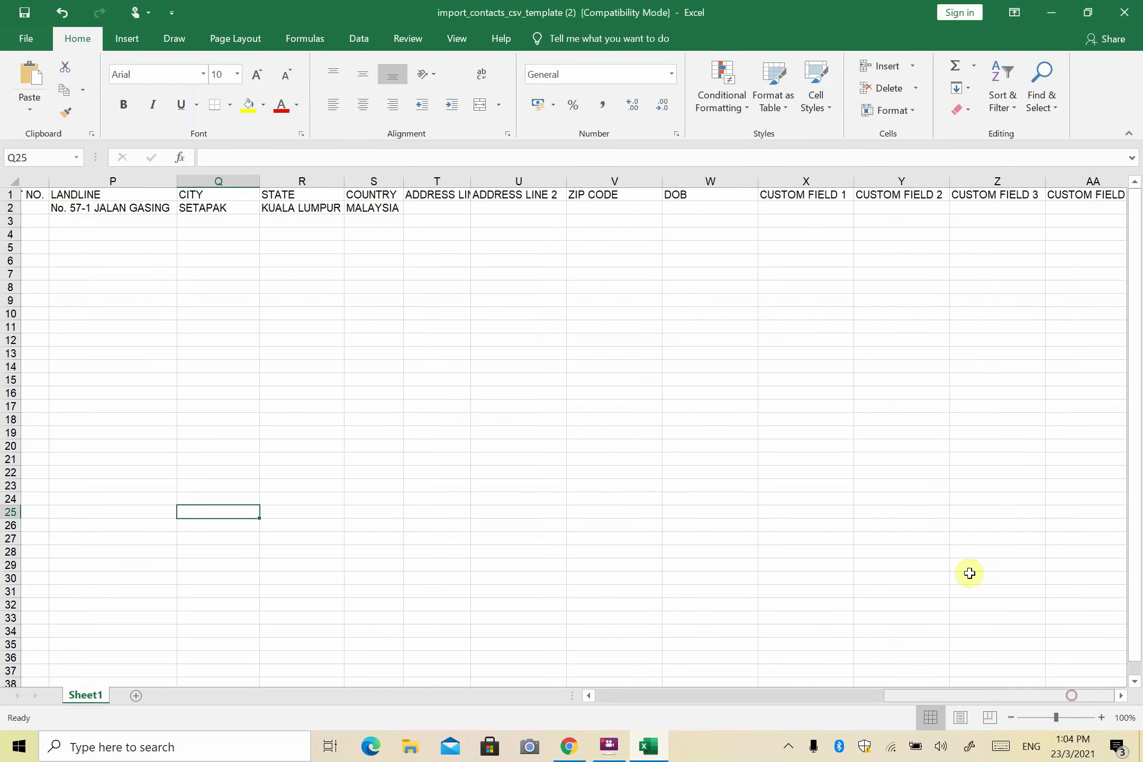
{"action": "left_click", "coordinate": [602, 207]}
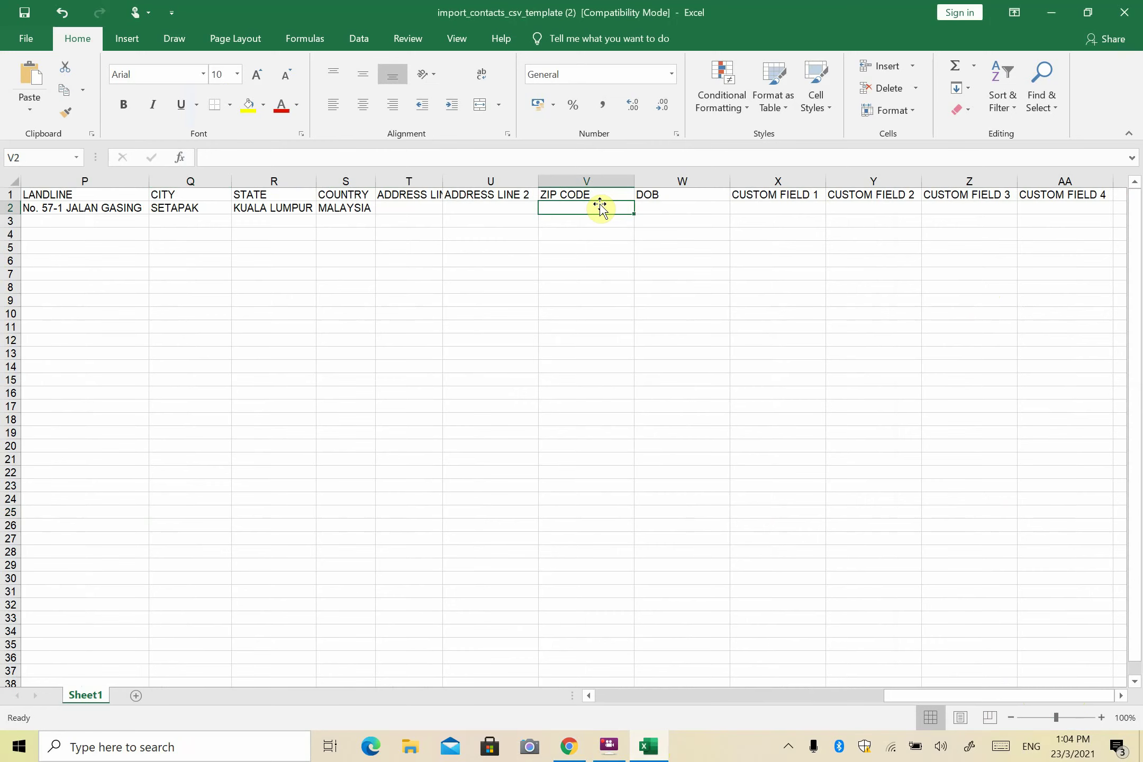
{"action": "type", "text": "53300N"}
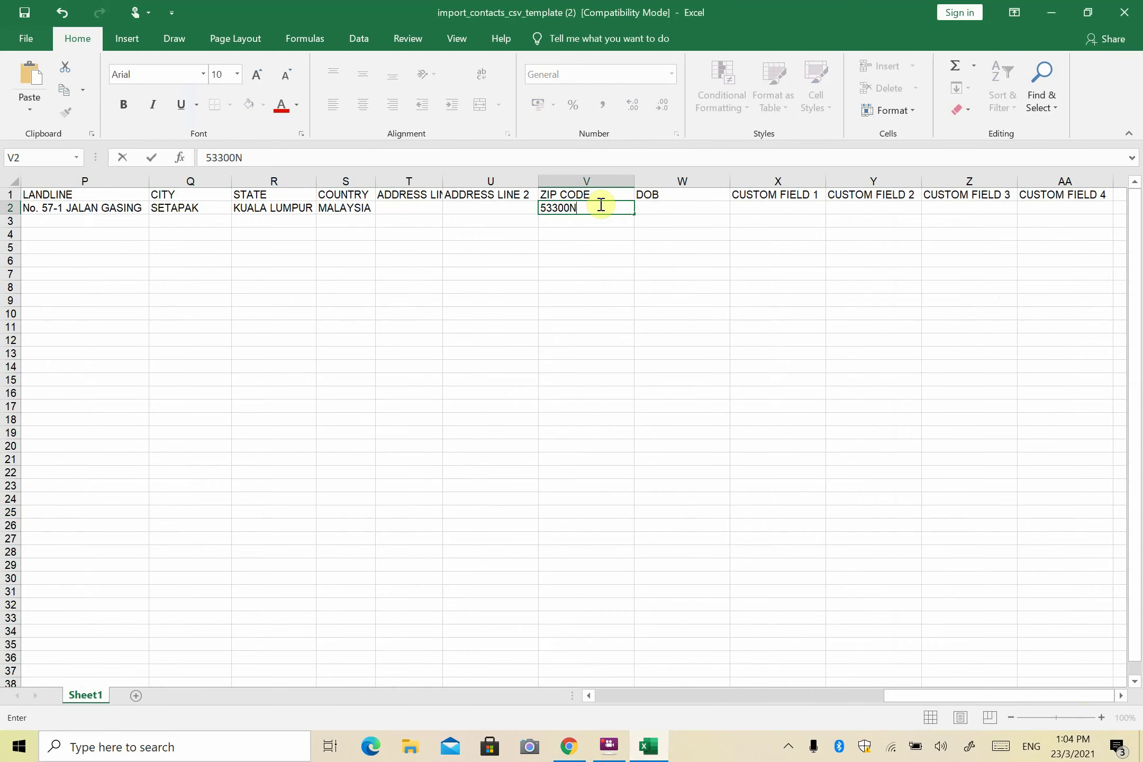
{"action": "key", "text": "BackSpace"}
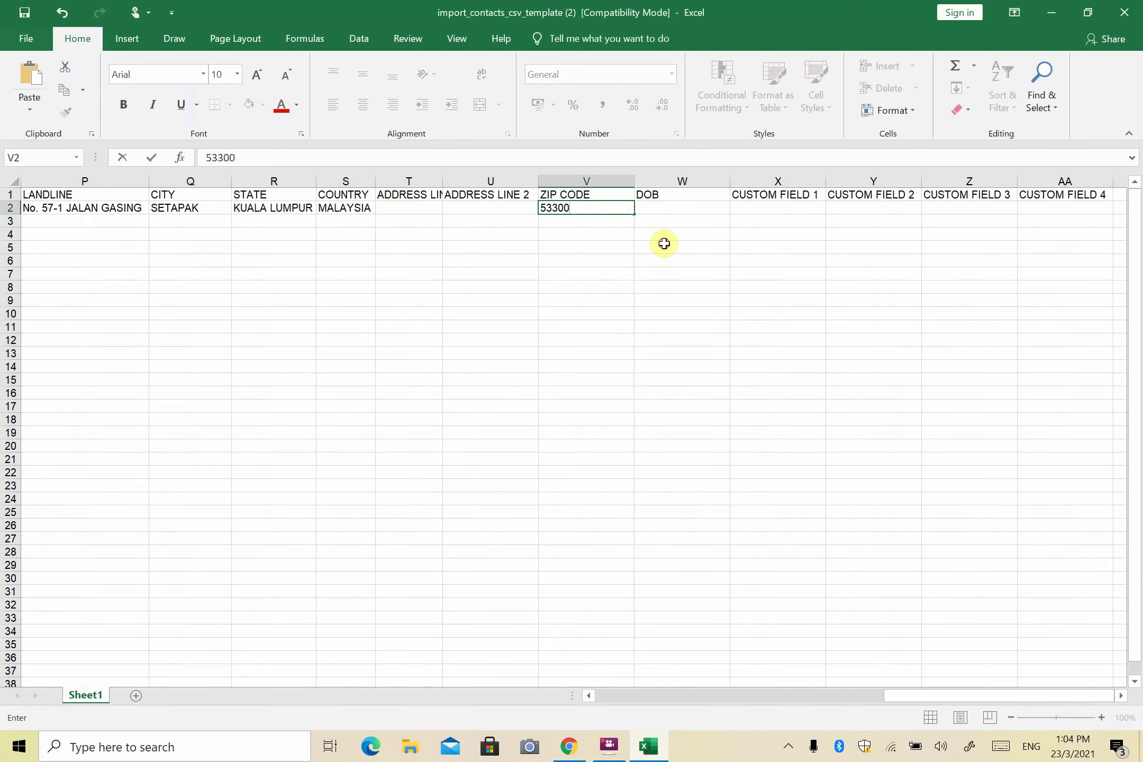
{"action": "left_click", "coordinate": [664, 247]}
{"action": "left_click", "coordinate": [665, 208]}
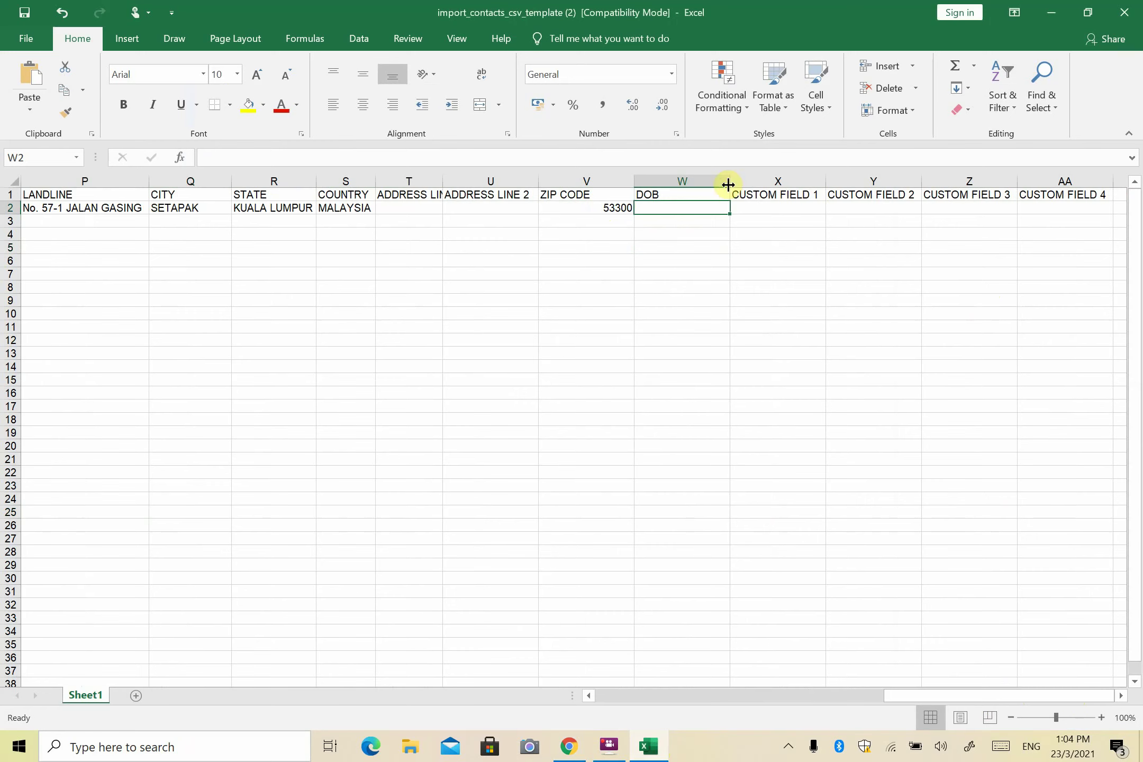
{"action": "left_click", "coordinate": [709, 180]}
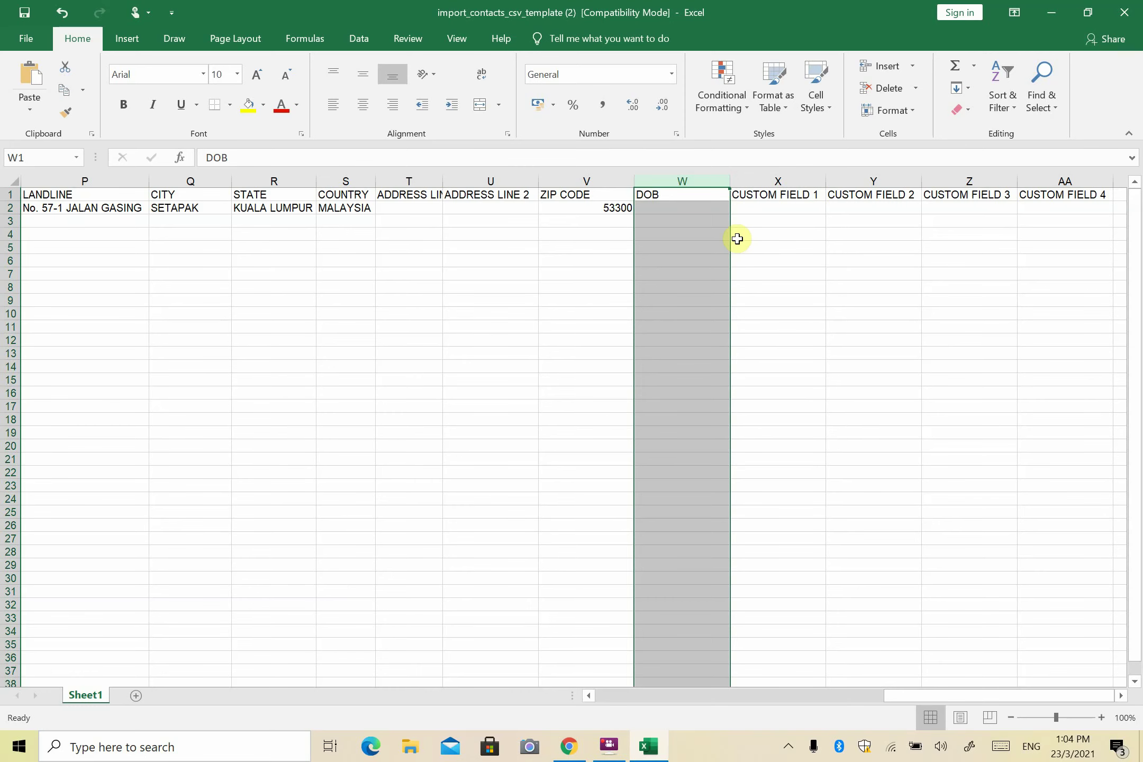
Type 2021-03-23 as the date of birth in W2, following the instructions' Y-m-d format
{"action": "left_click", "coordinate": [744, 247]}
{"action": "left_click", "coordinate": [689, 208]}
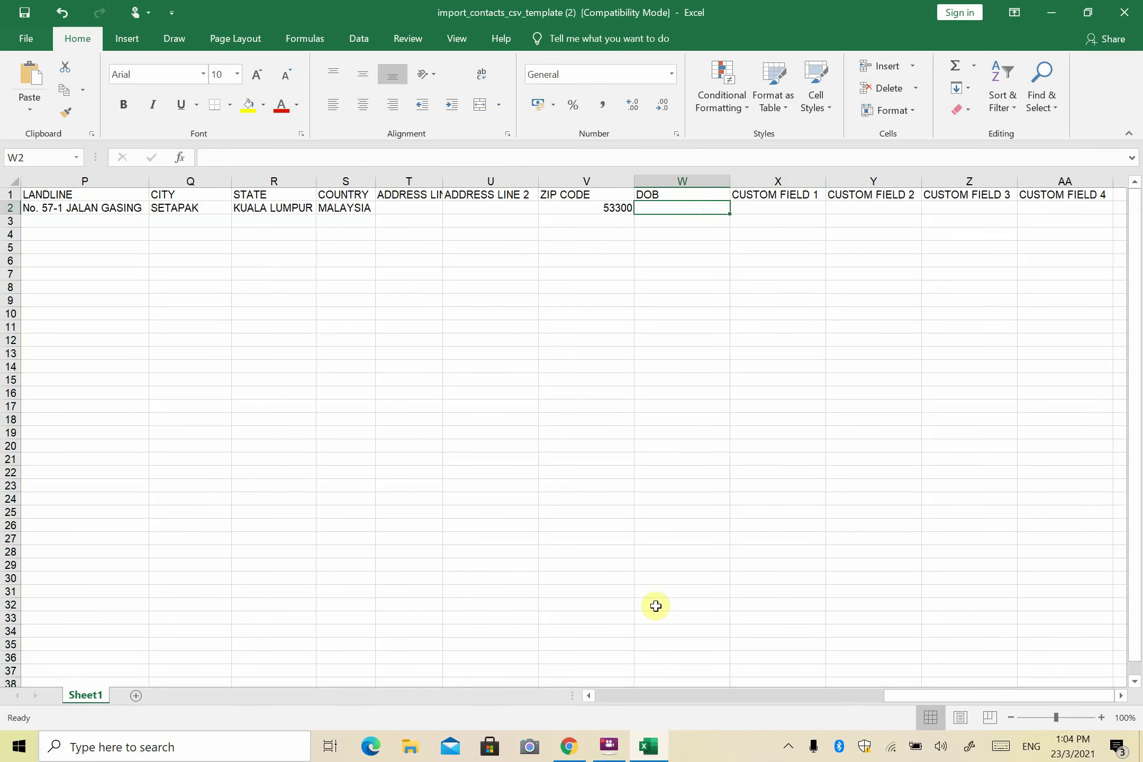
{"action": "left_click", "coordinate": [649, 747]}
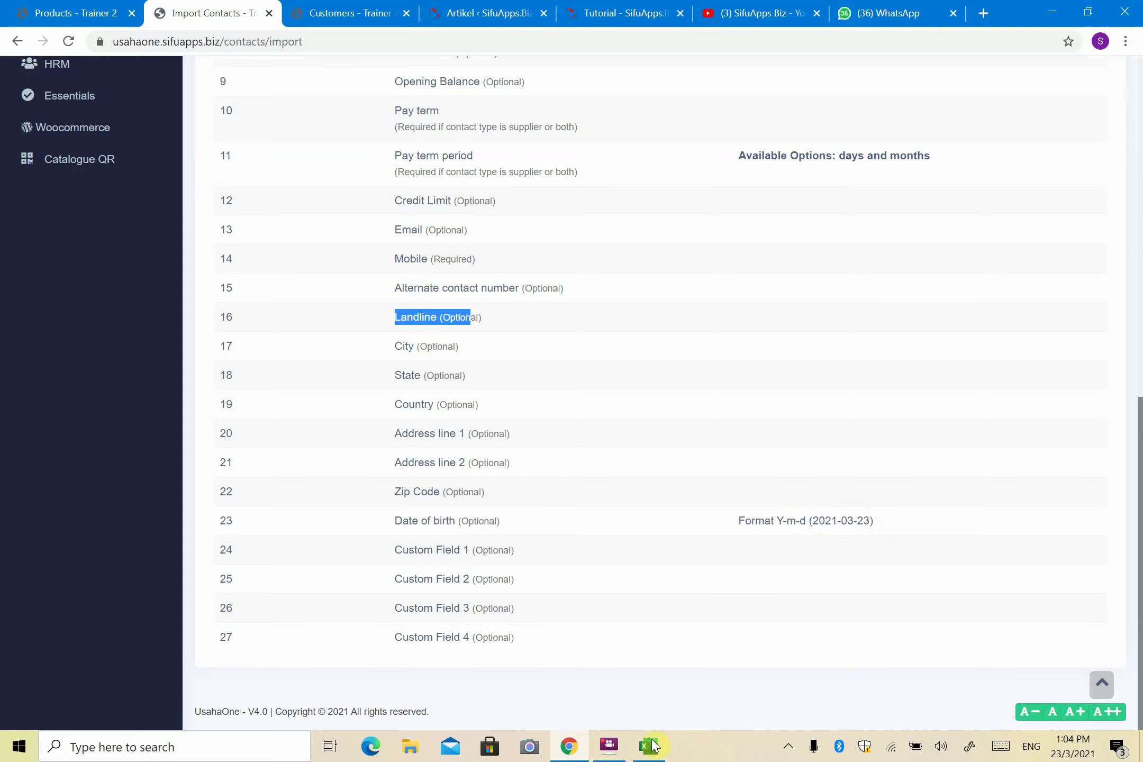
{"action": "left_click", "coordinate": [649, 748]}
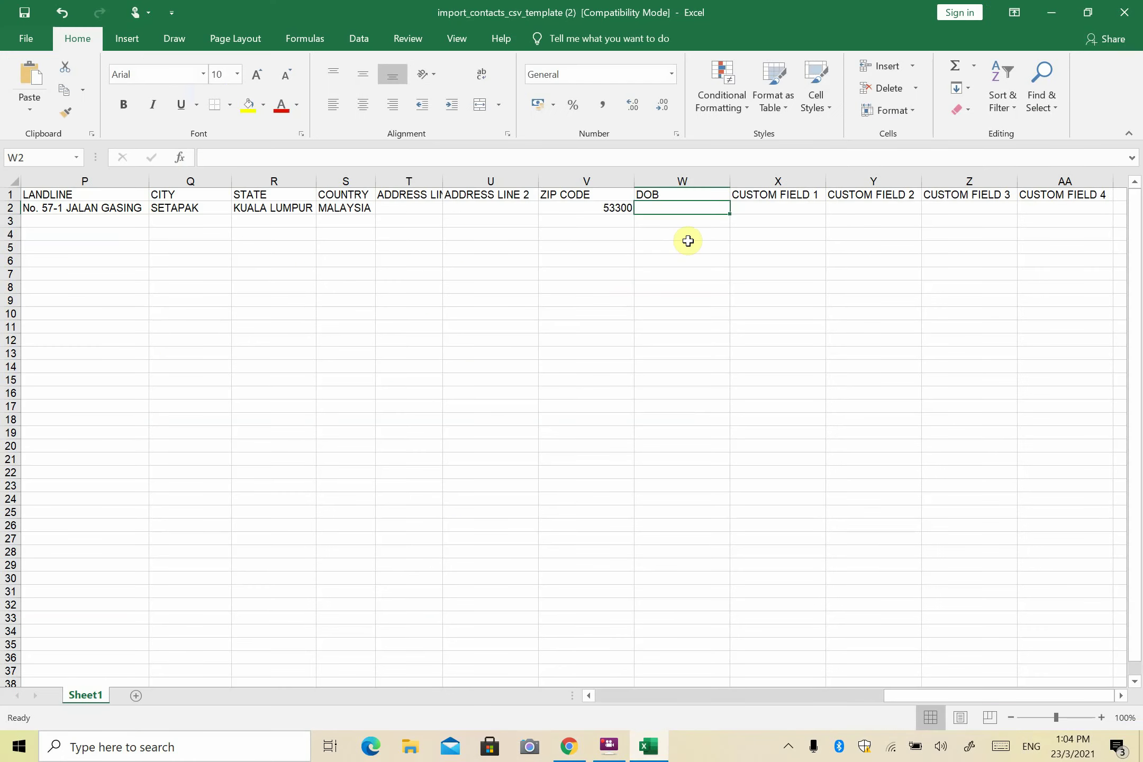
{"action": "type", "text": "2021"}
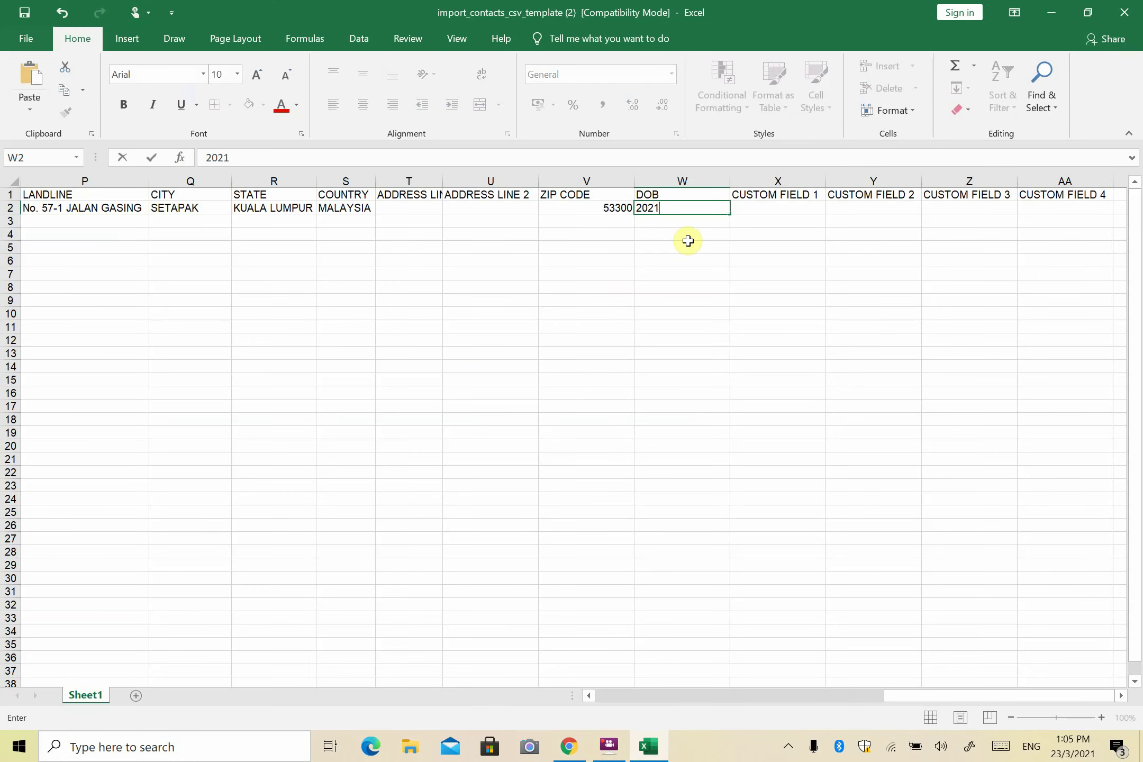
{"action": "left_click", "coordinate": [561, 754]}
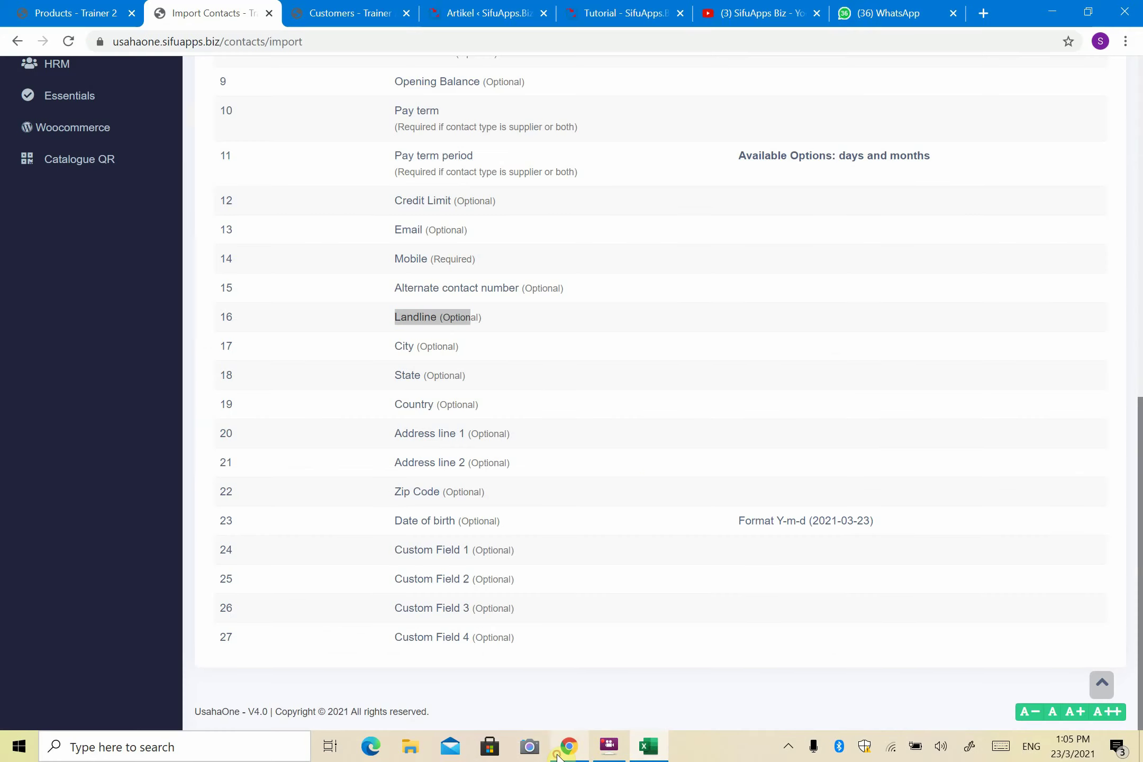
{"action": "left_click", "coordinate": [568, 755]}
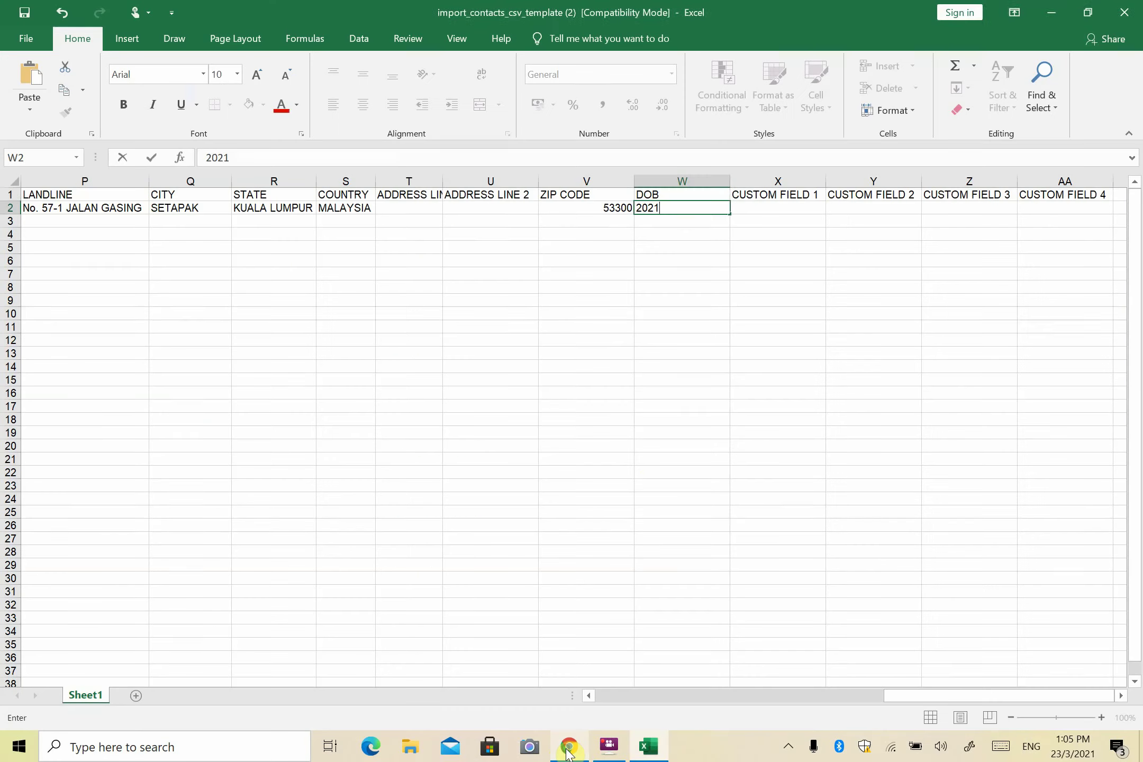
{"action": "type", "text": "-03-"}
{"action": "left_click", "coordinate": [567, 754]}
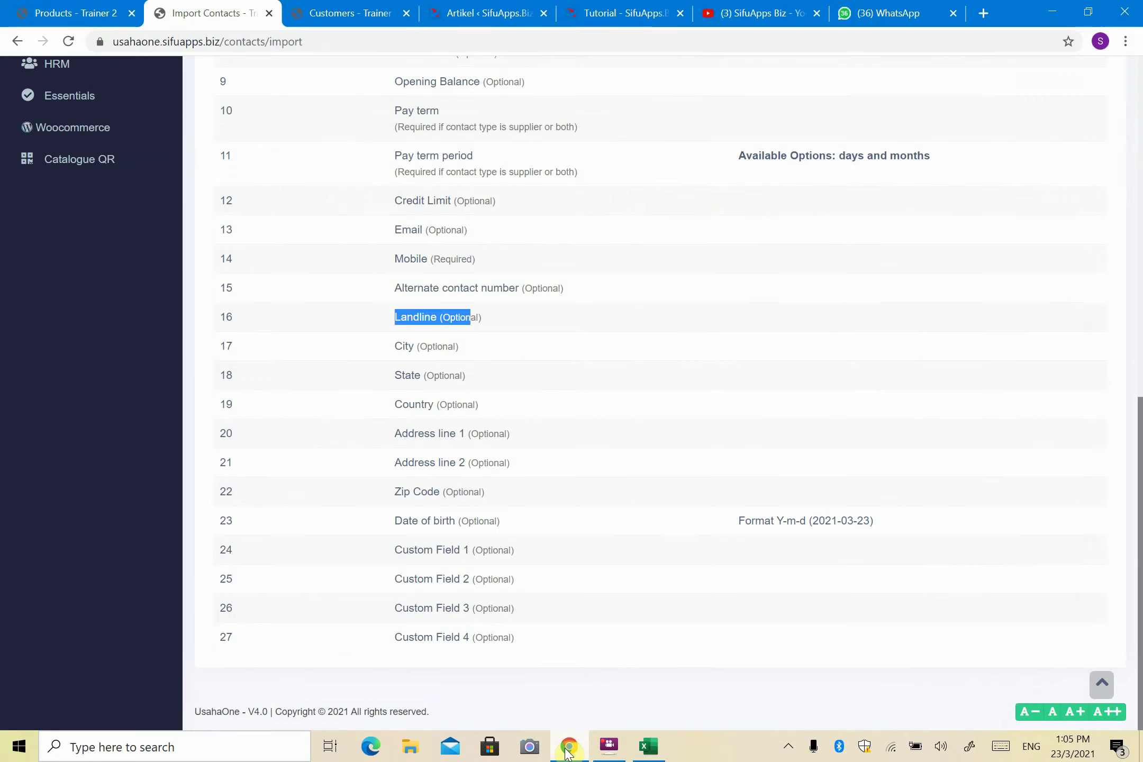
{"action": "left_click", "coordinate": [566, 754]}
{"action": "type", "text": "23"}
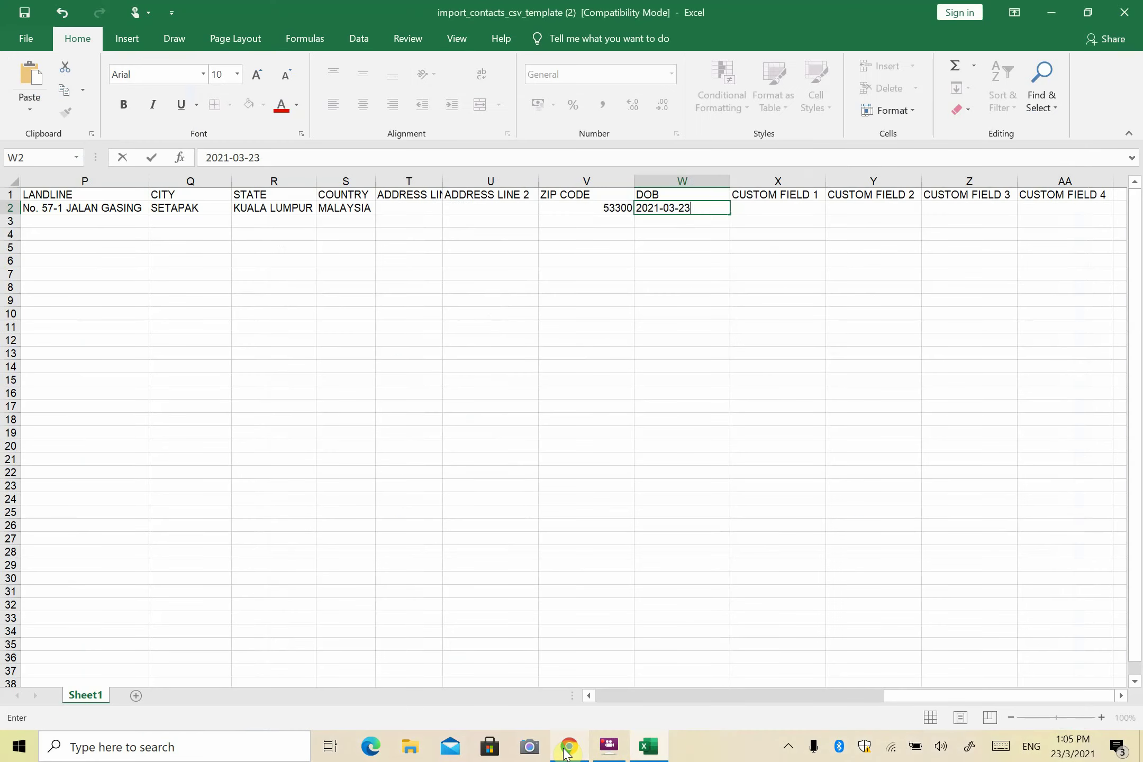
{"action": "left_click", "coordinate": [809, 551]}
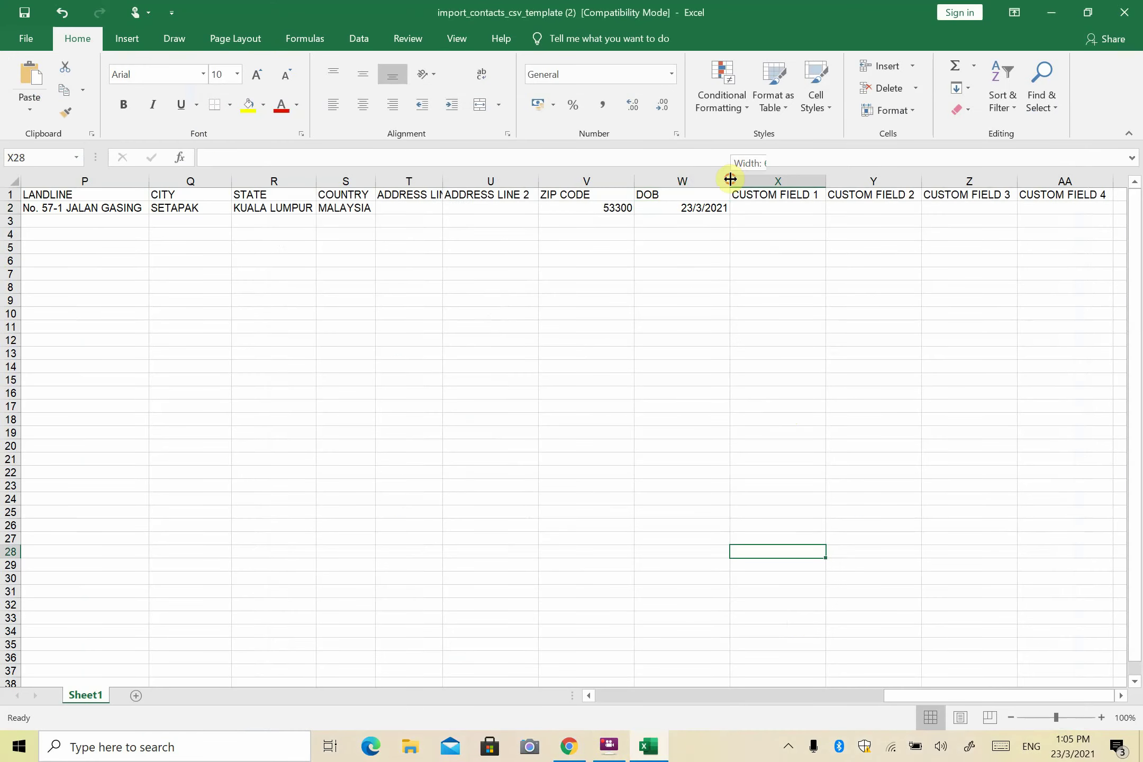
Widen the DOB column, delete the date from W2, and scroll back to column A
{"action": "left_click_drag", "start_coordinate": [730, 179], "coordinate": [753, 179]}
{"action": "left_click", "coordinate": [732, 207]}
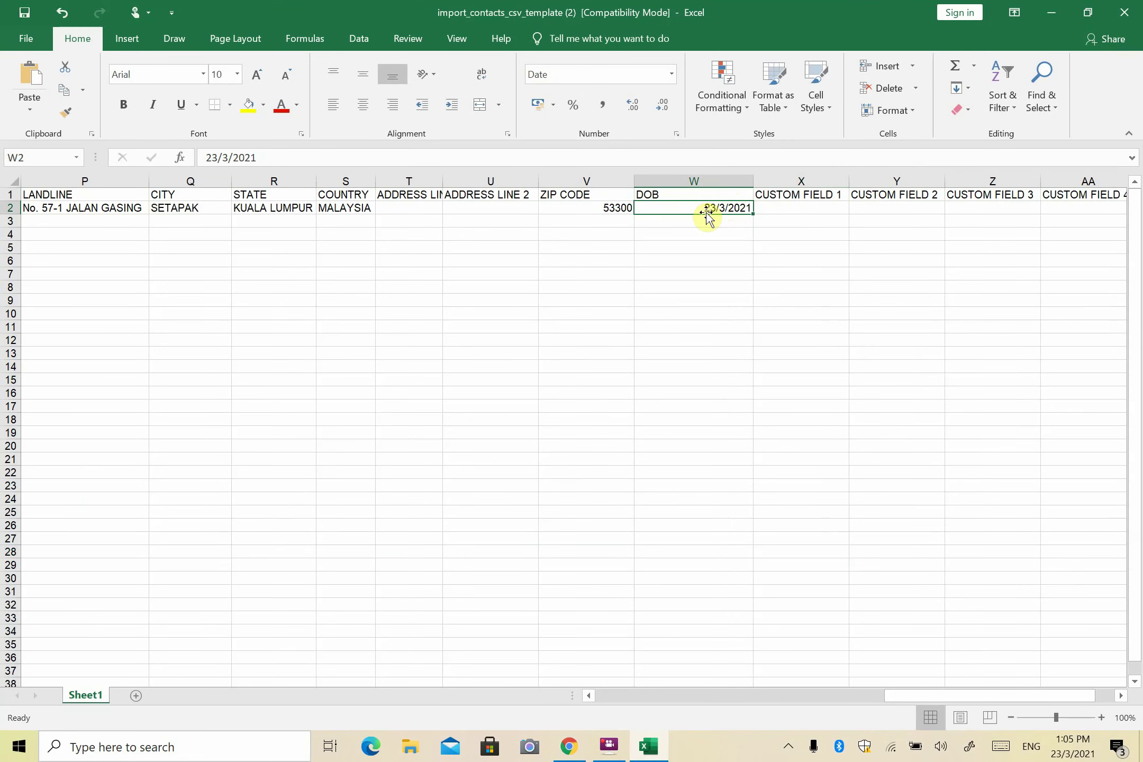
{"action": "key", "text": "BackSpace"}
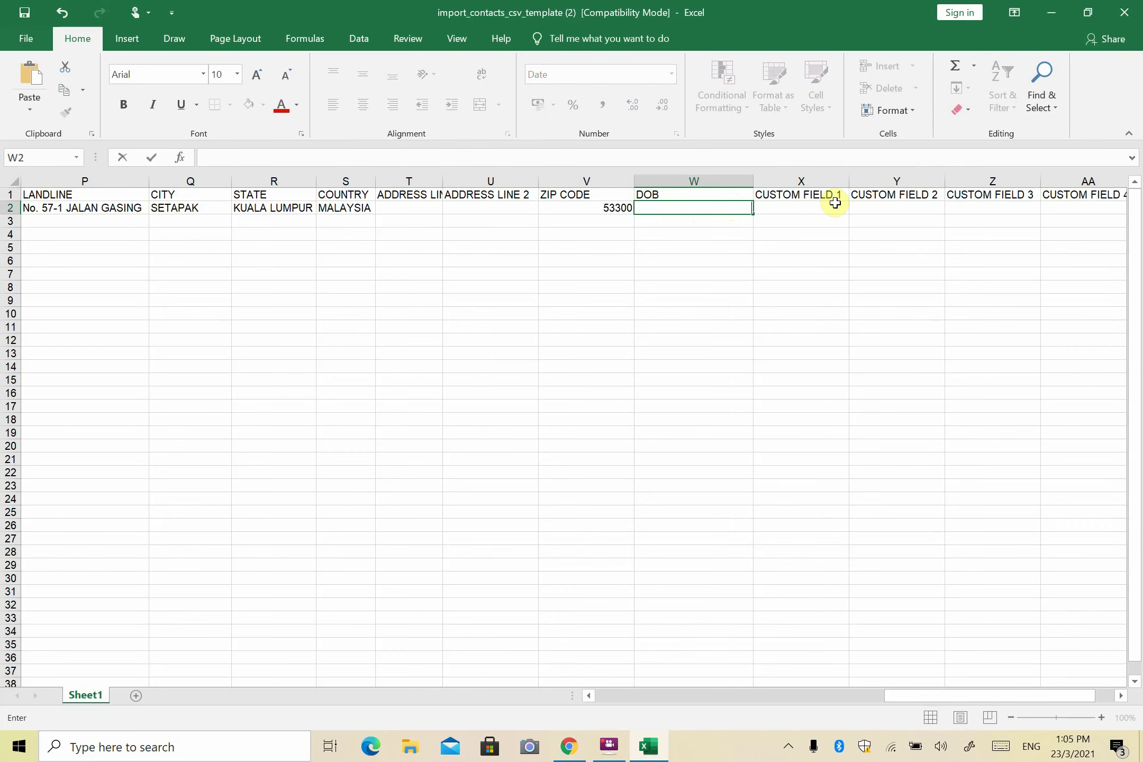
{"action": "left_click_drag", "start_coordinate": [1074, 697], "coordinate": [690, 678]}
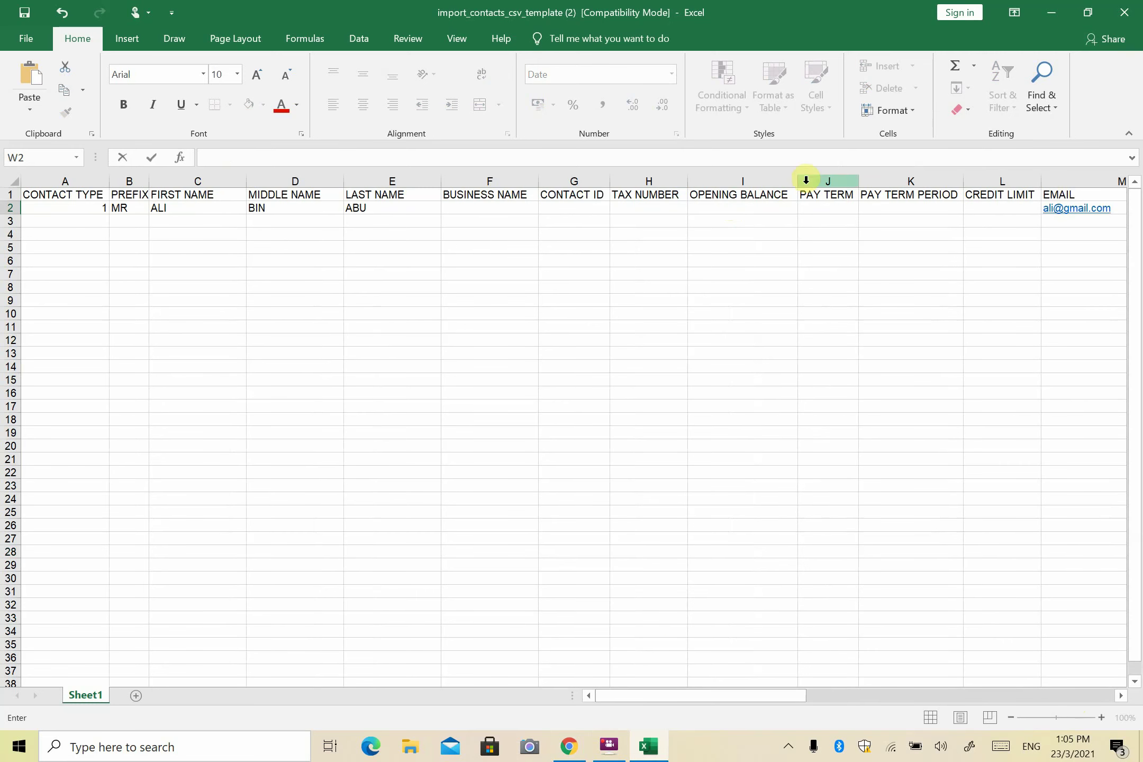
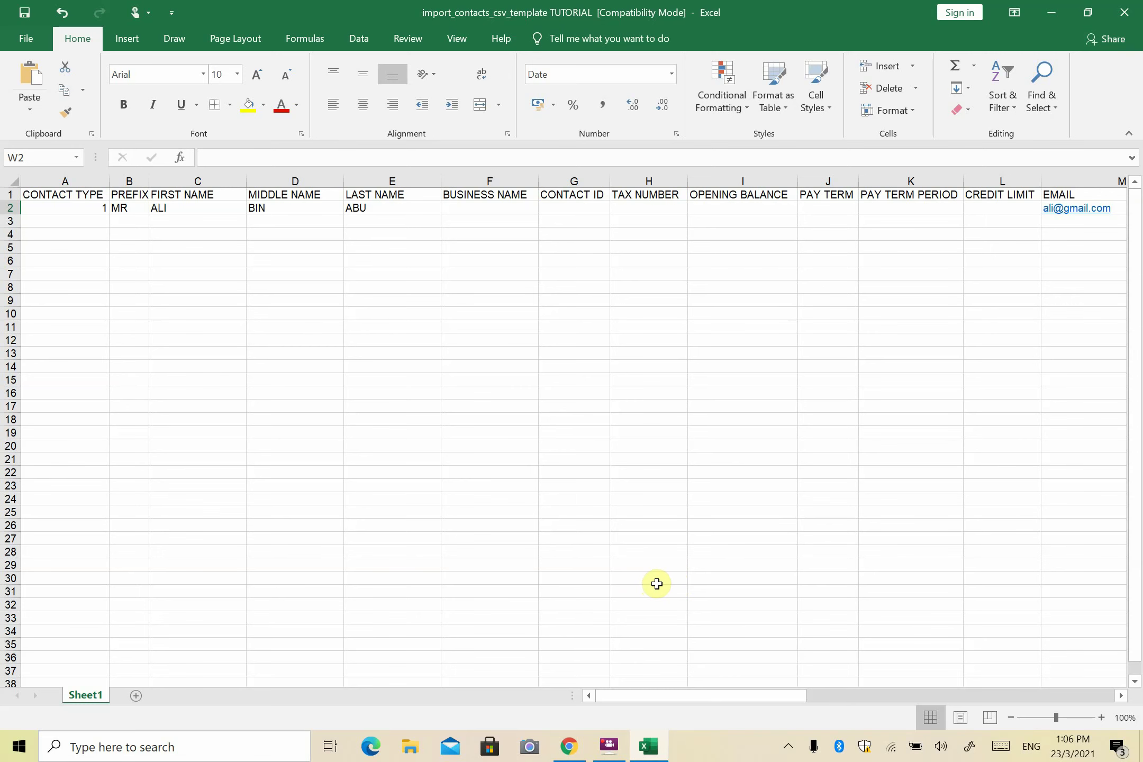
Switch from the Excel contacts template over to the browser
{"action": "left_click", "coordinate": [582, 754]}
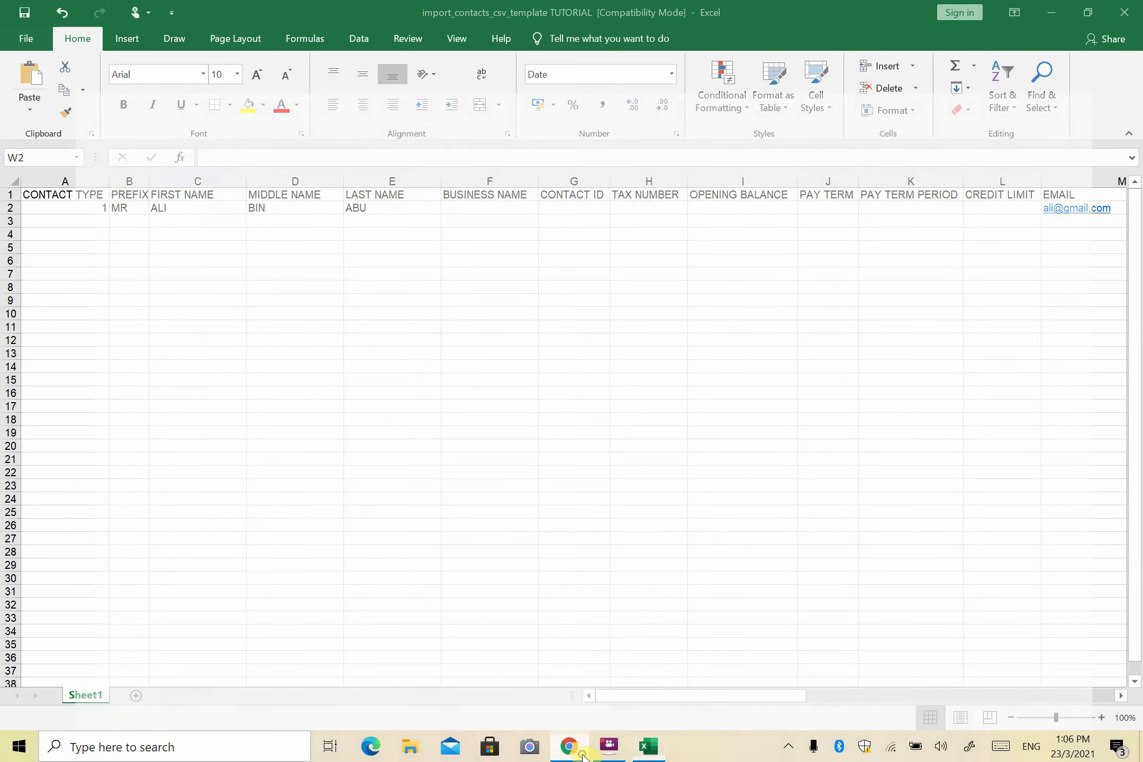
Upload the edited contacts template .xls from the Desktop and submit it for import
{"action": "scroll", "coordinate": [459, 316], "scroll_direction": "up", "scroll_amount": 12}
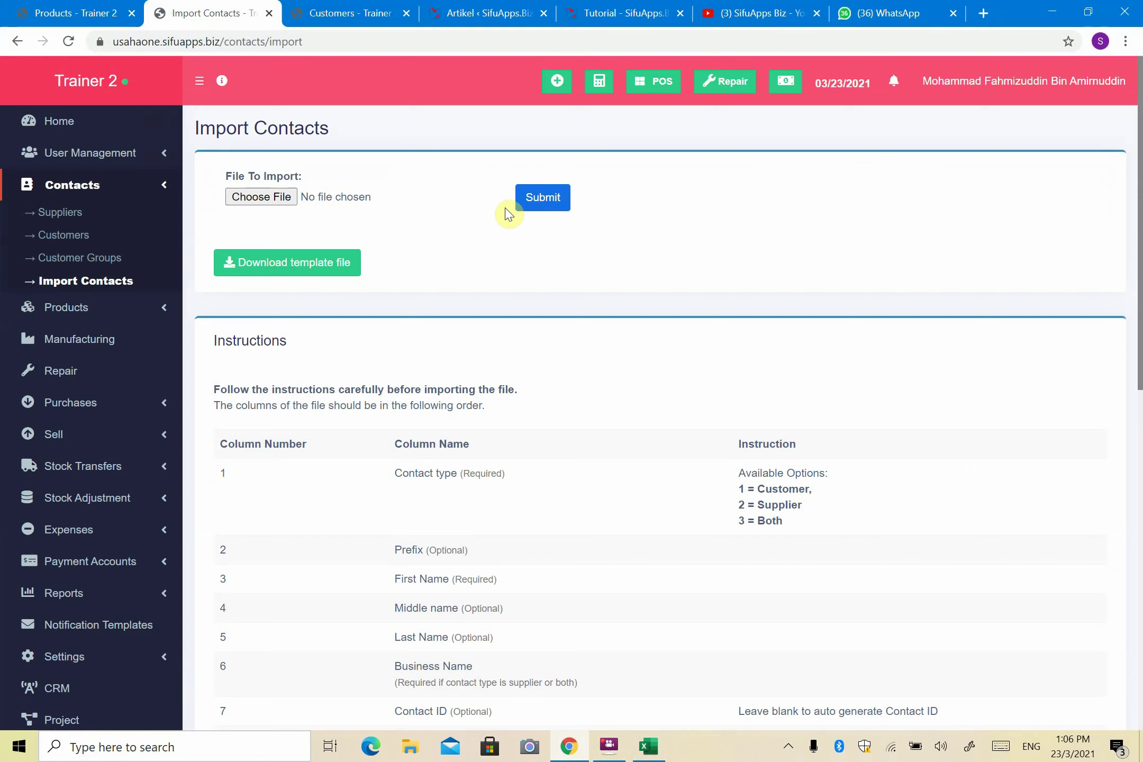
{"action": "left_click", "coordinate": [543, 198]}
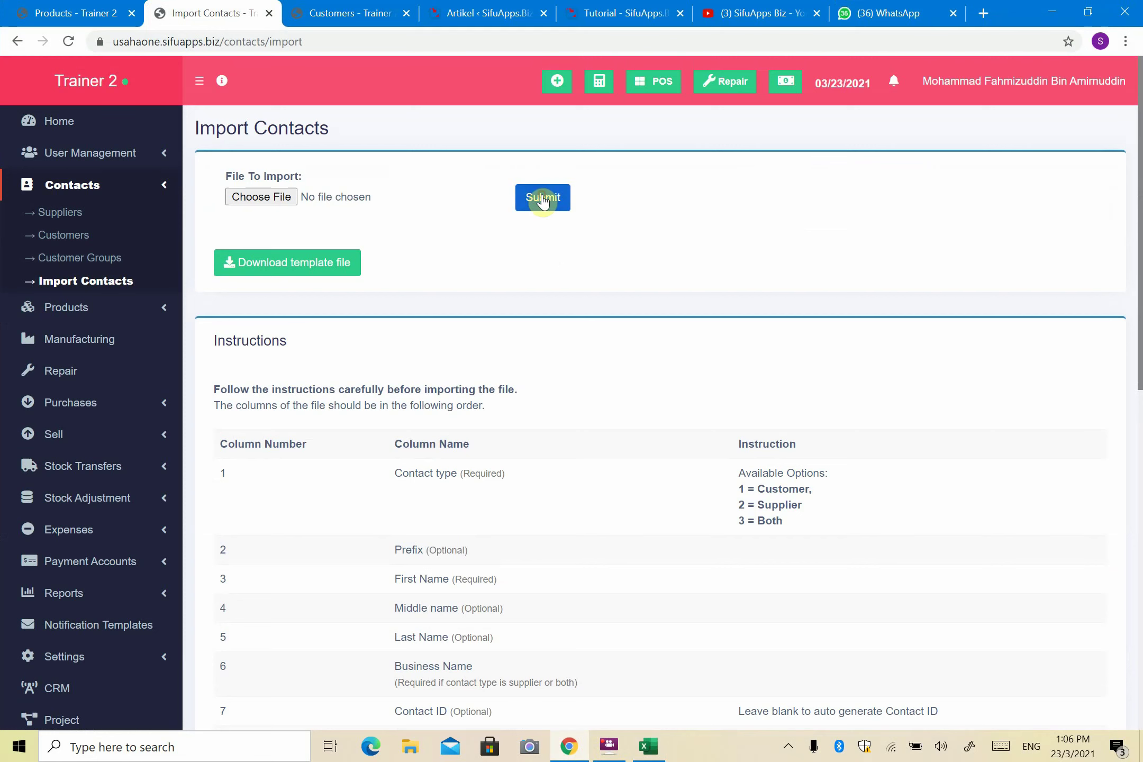
{"action": "left_click", "coordinate": [283, 196]}
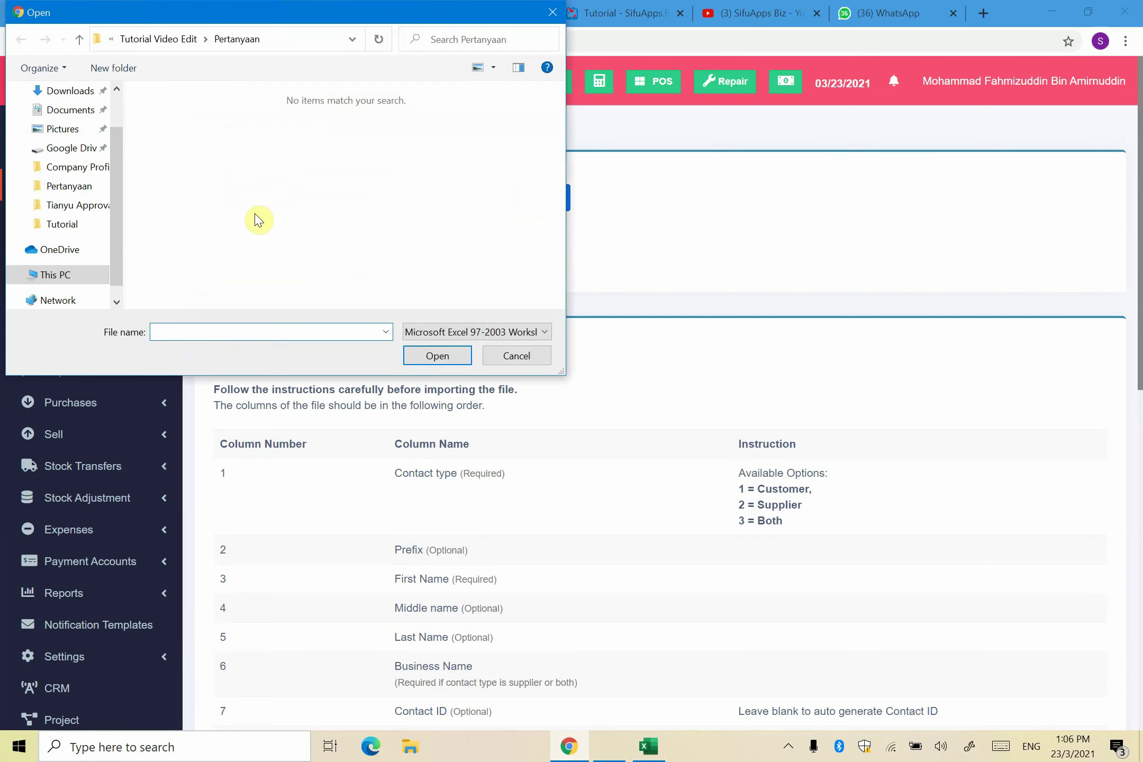
{"action": "scroll", "coordinate": [80, 223], "scroll_direction": "up", "scroll_amount": 2}
{"action": "left_click", "coordinate": [78, 120]}
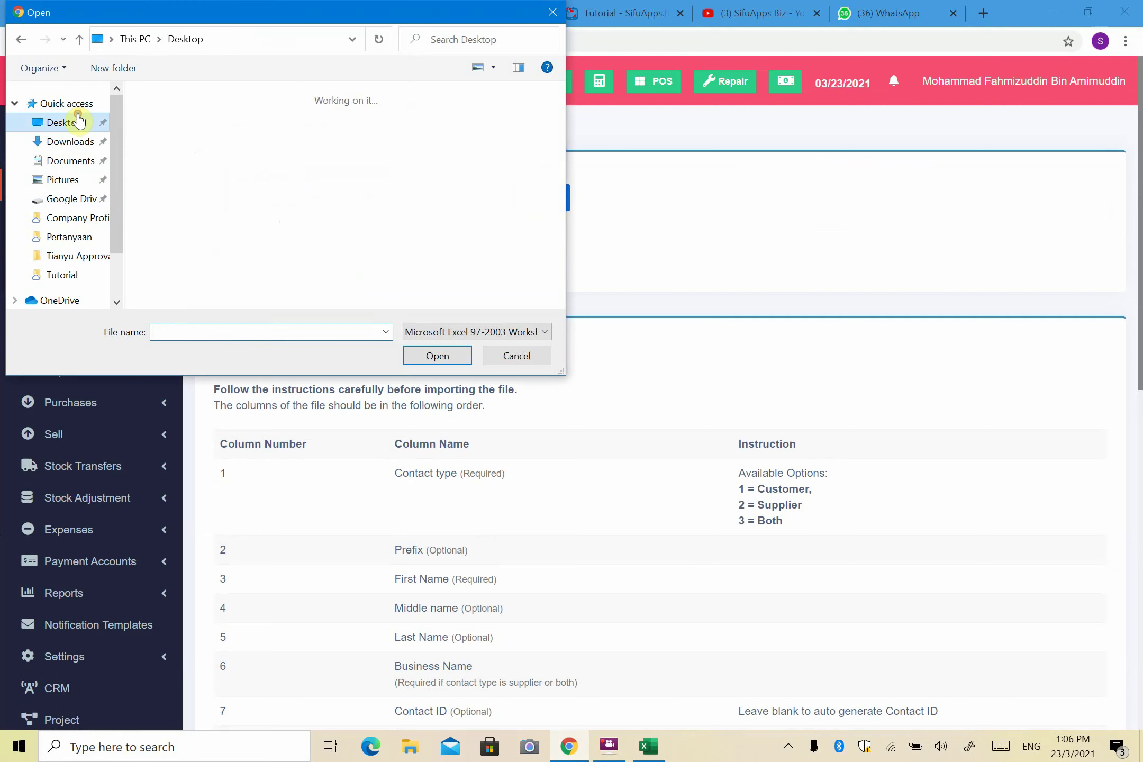
{"action": "double_click", "coordinate": [217, 133]}
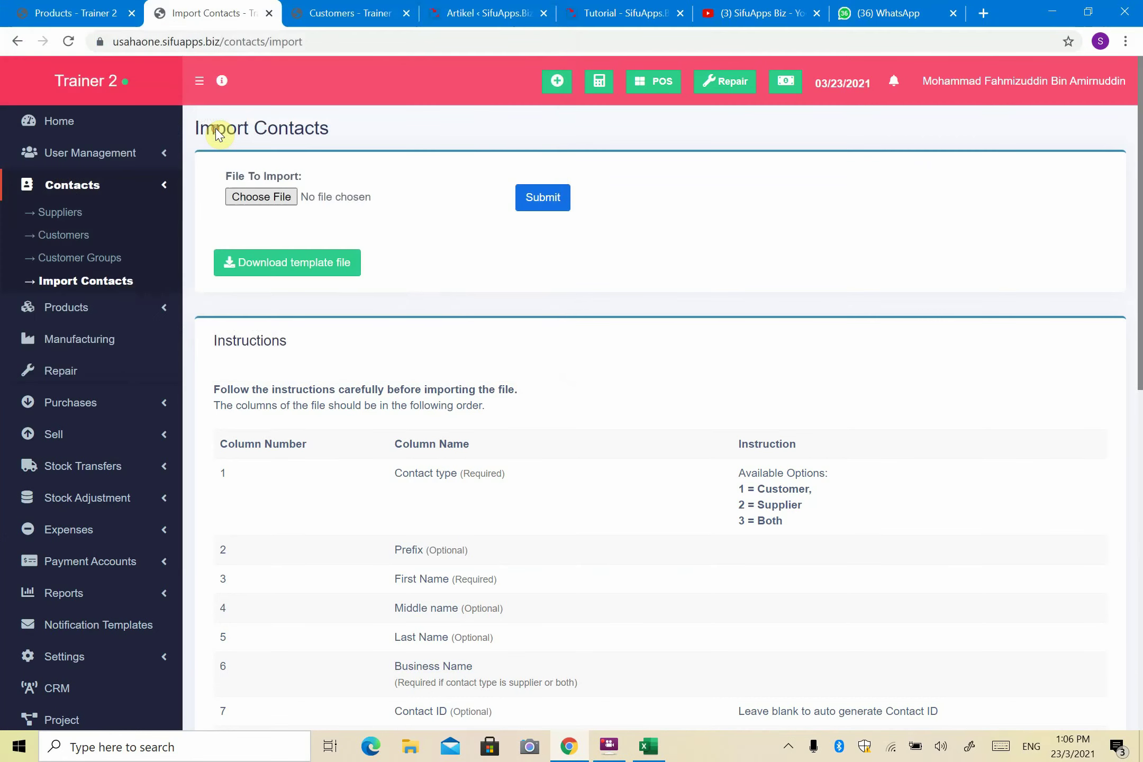
{"action": "left_click", "coordinate": [556, 203]}
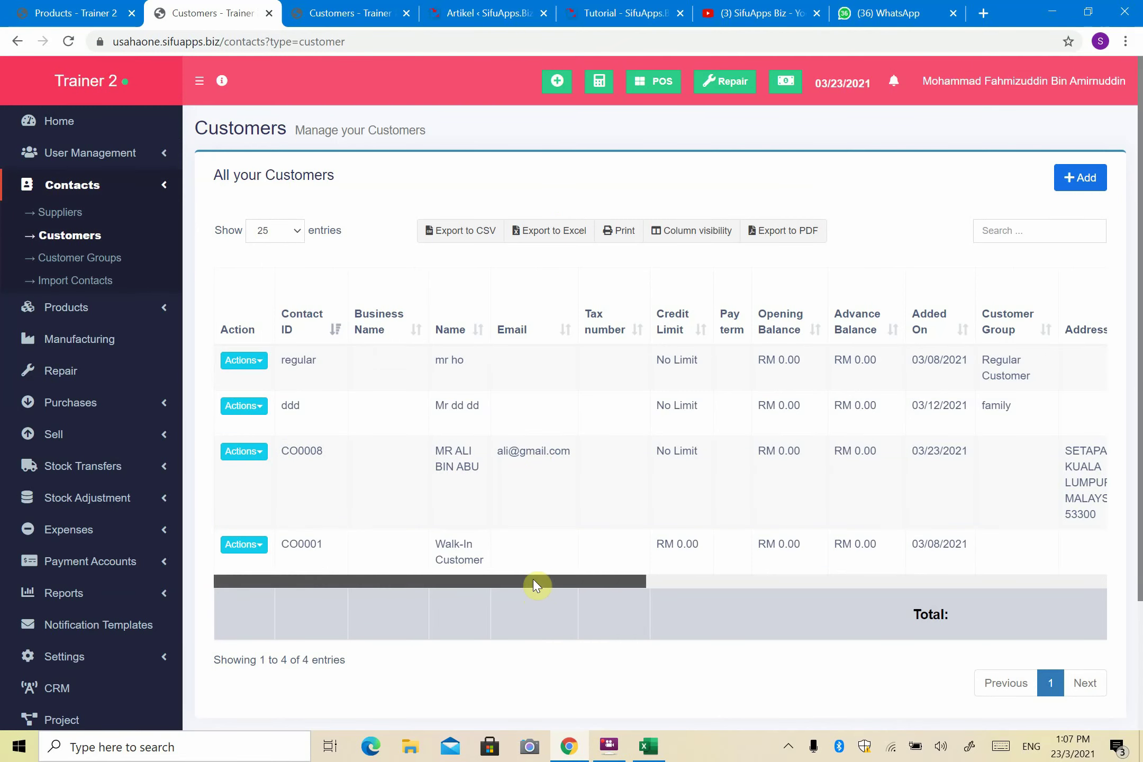
Check the new customer's e-mail, mobile and address in the Customers table, then open its Actions menu
{"action": "left_click_drag", "start_coordinate": [533, 579], "coordinate": [726, 577]}
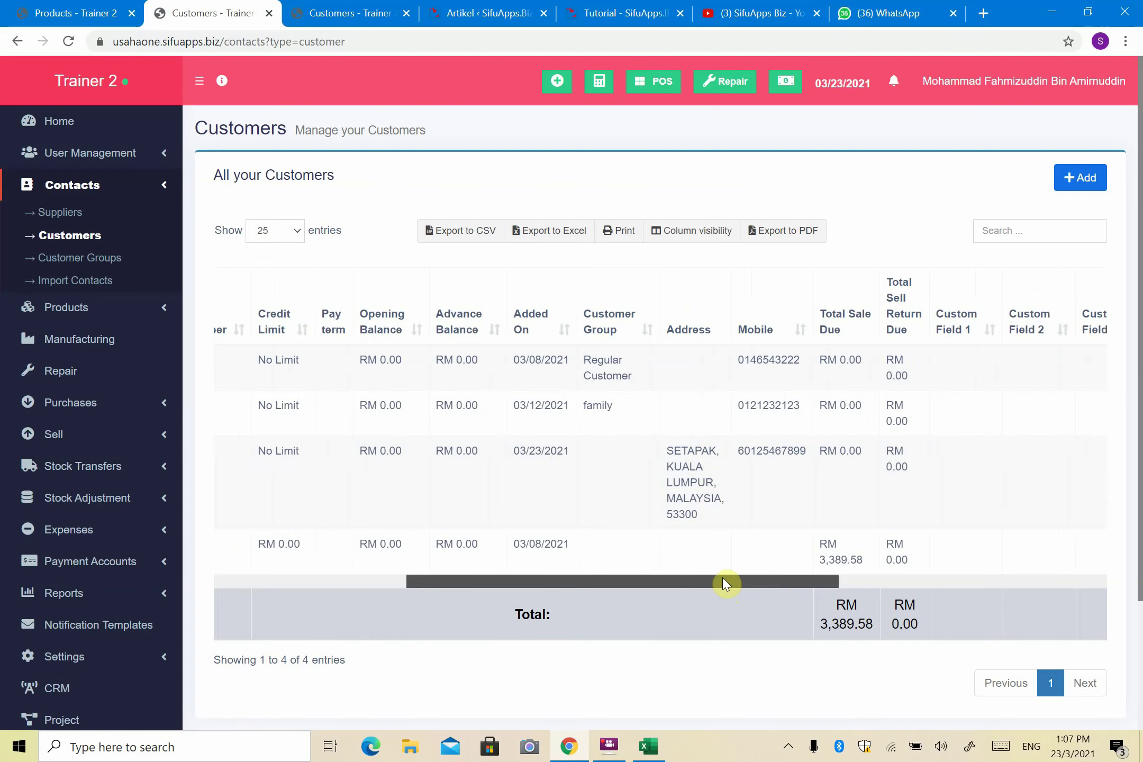
{"action": "left_click_drag", "start_coordinate": [724, 577], "coordinate": [390, 566]}
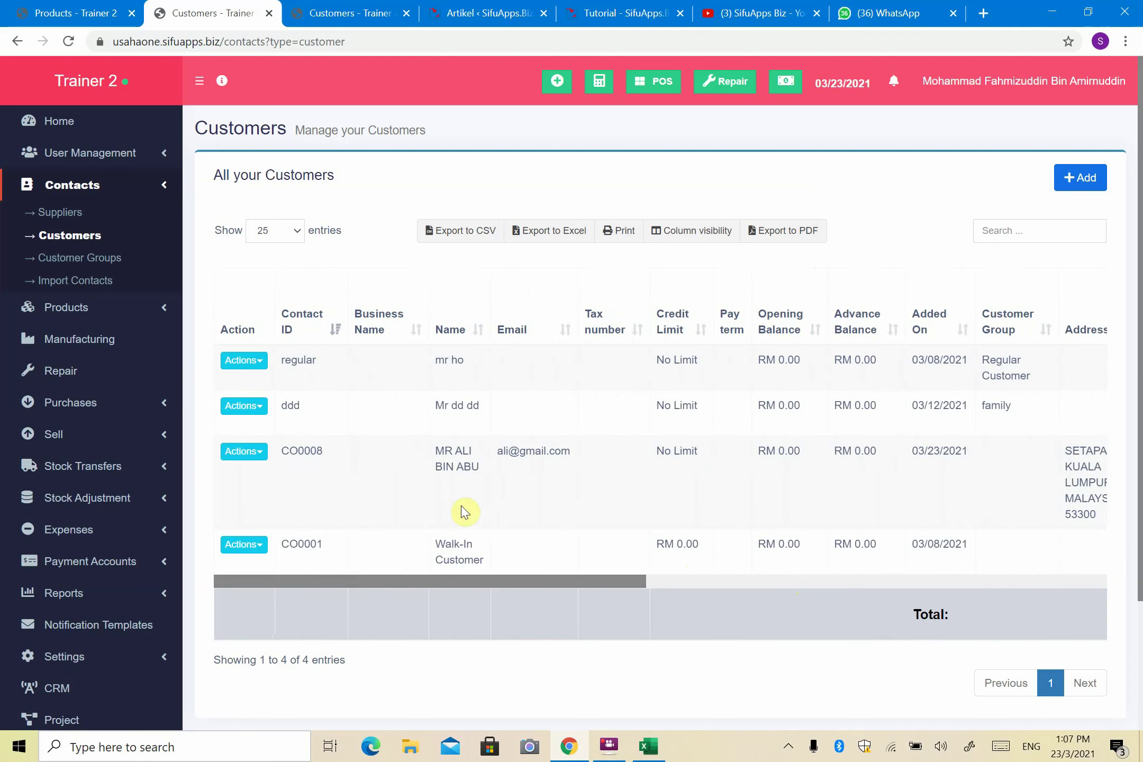
{"action": "left_click", "coordinate": [260, 453]}
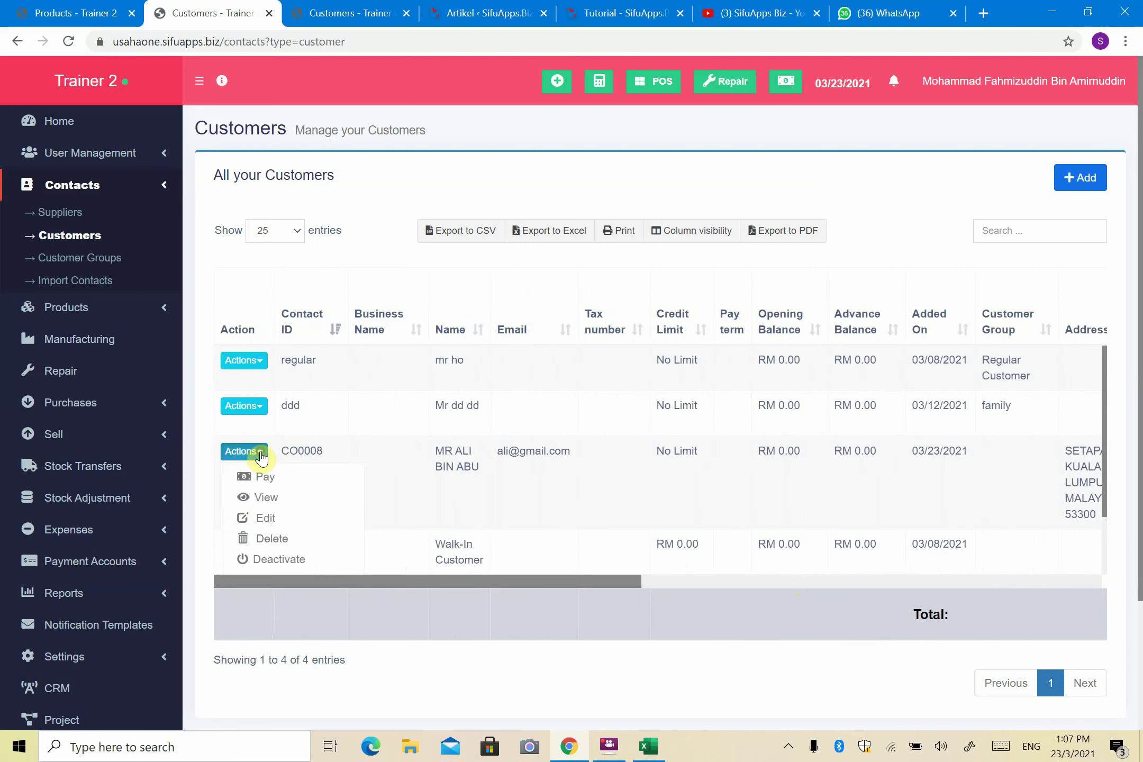
View the imported customer's contact page down to the ledger summary showing RM 0.00 balances
{"action": "left_click", "coordinate": [265, 500]}
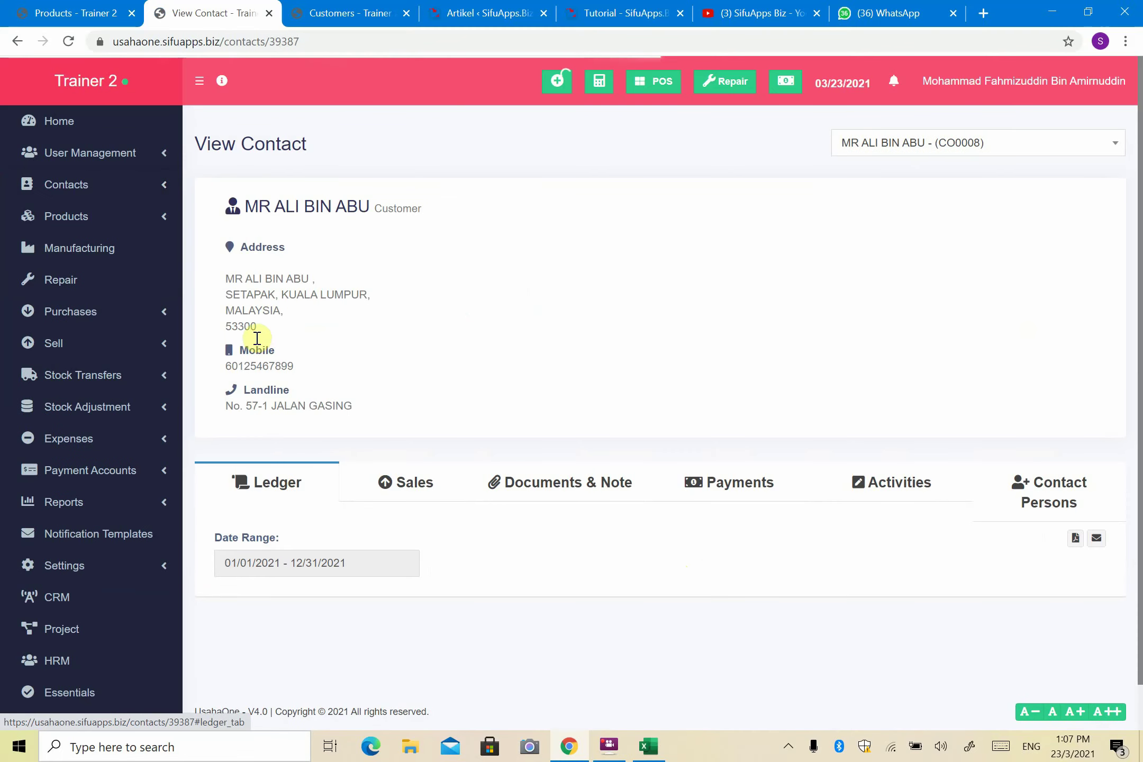
{"action": "scroll", "coordinate": [500, 434], "scroll_direction": "down", "scroll_amount": 4}
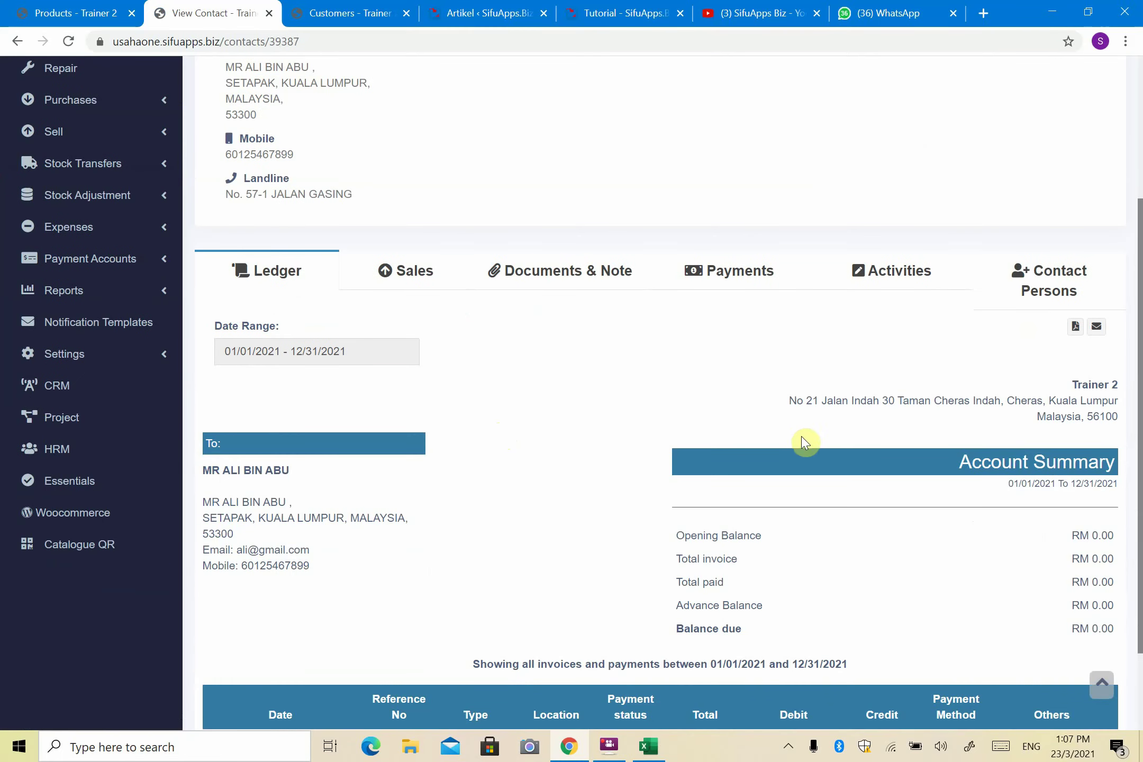
{"action": "scroll", "coordinate": [389, 413], "scroll_direction": "down", "scroll_amount": 2}
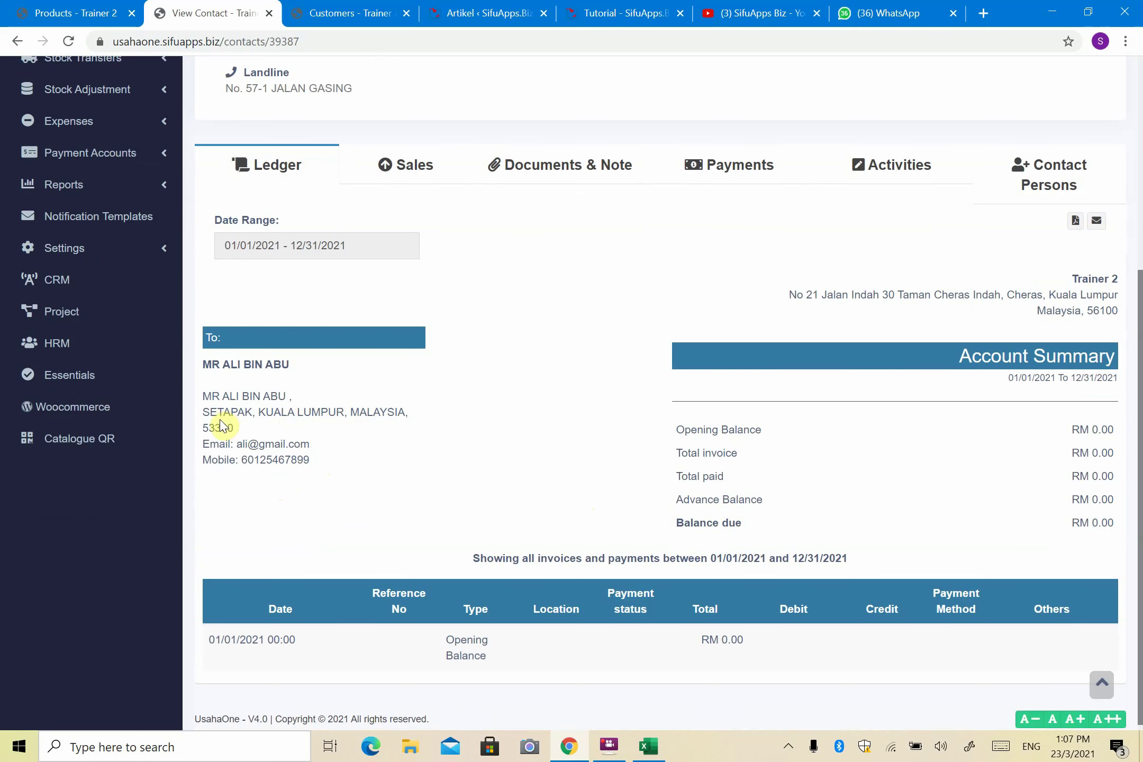
Back in the spreadsheet, locate the ADDRESS LINE 1 and ADDRESS LINE 2 cells in row 2
{"action": "left_click", "coordinate": [648, 746]}
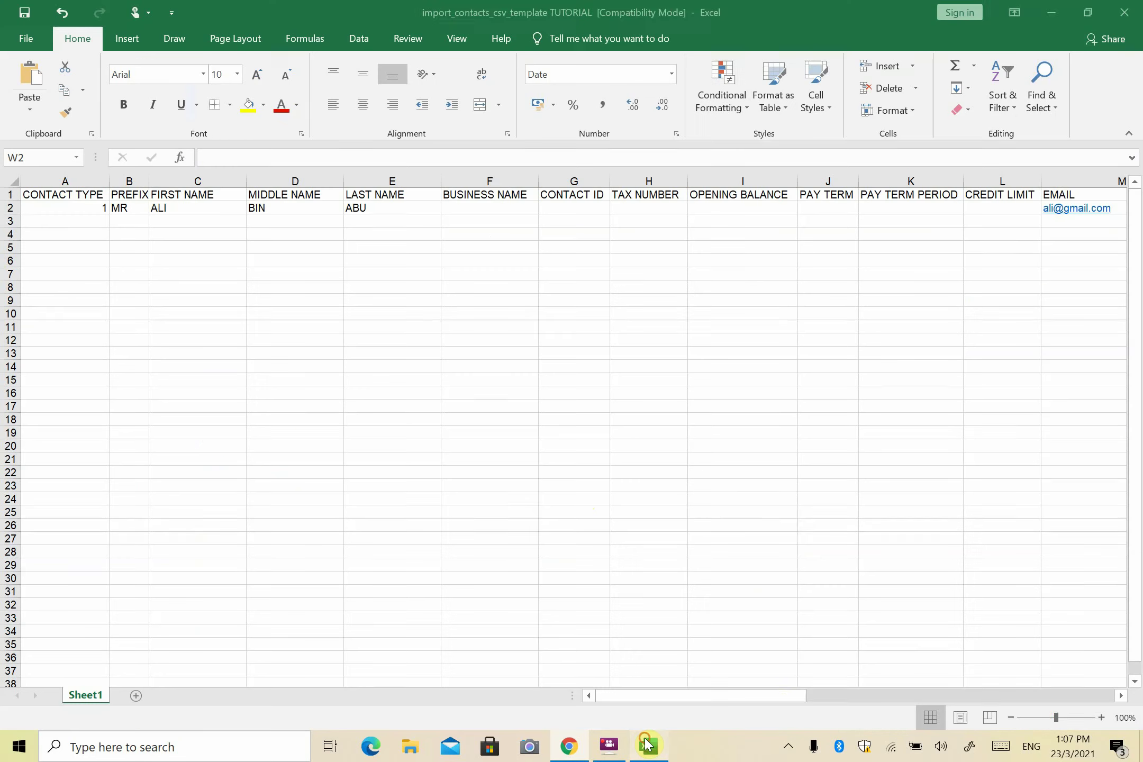
{"action": "left_click_drag", "start_coordinate": [778, 700], "coordinate": [981, 686]}
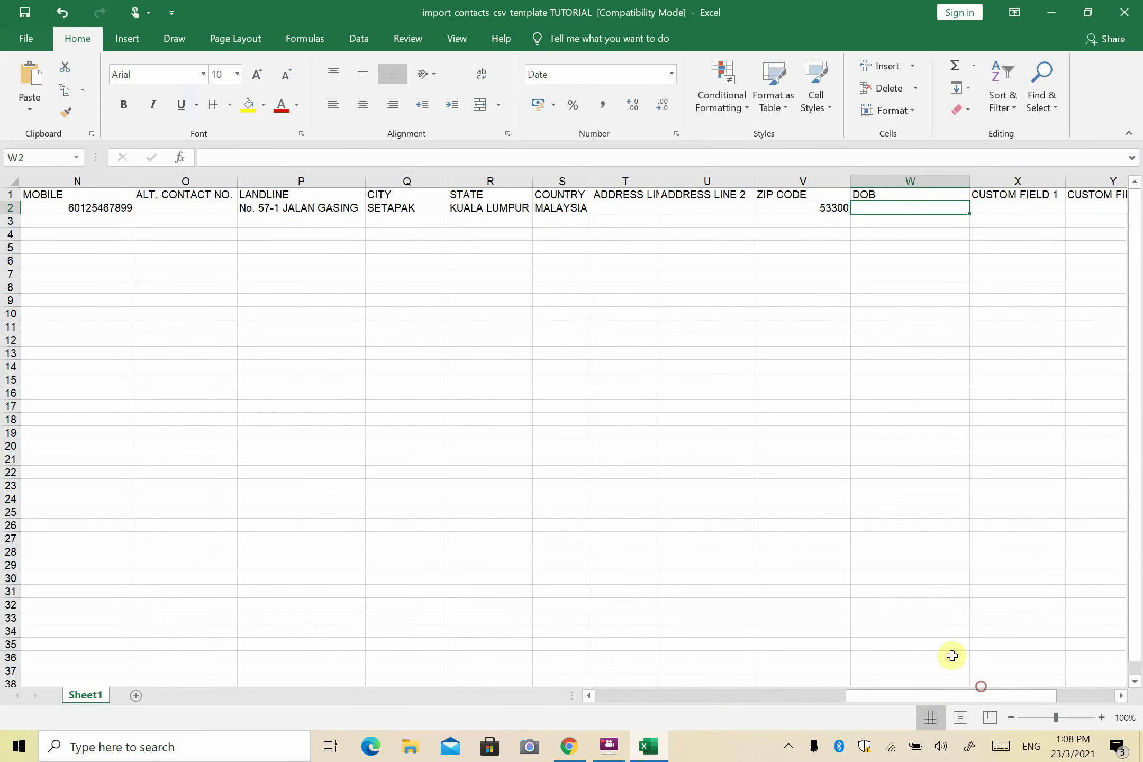
{"action": "left_click", "coordinate": [620, 214]}
{"action": "left_click", "coordinate": [704, 219]}
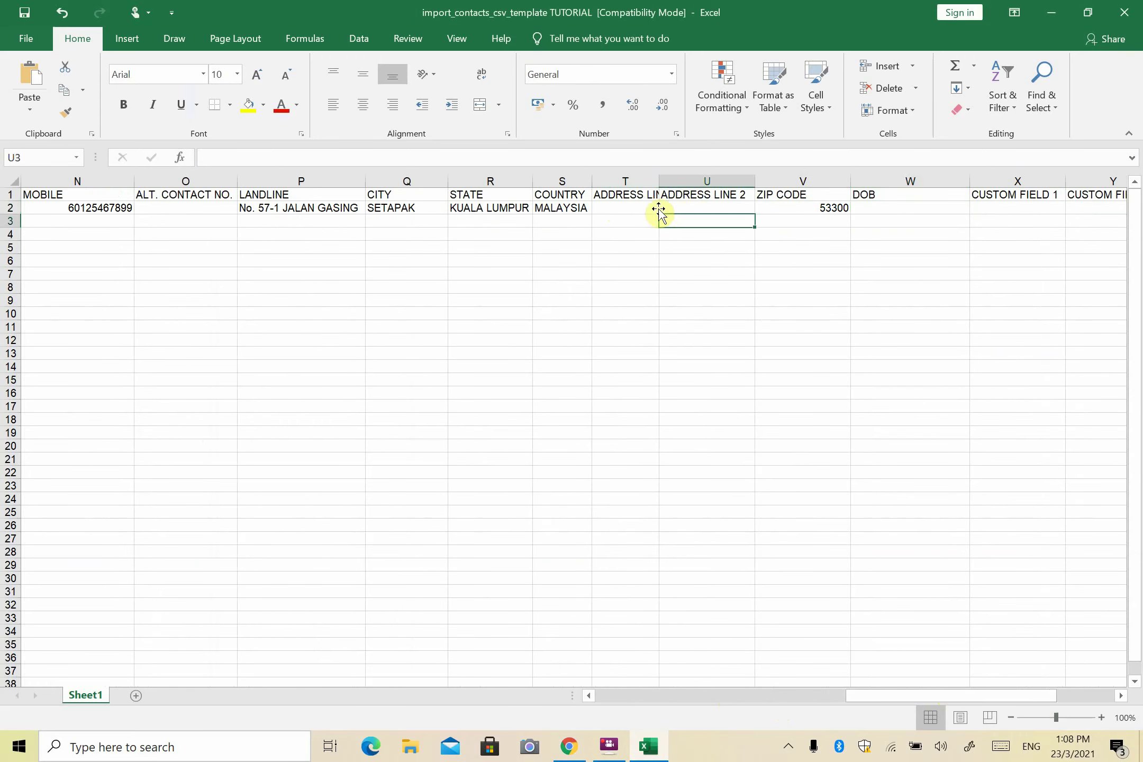
{"action": "left_click", "coordinate": [656, 210]}
{"action": "left_click", "coordinate": [699, 208]}
{"action": "left_click", "coordinate": [639, 212]}
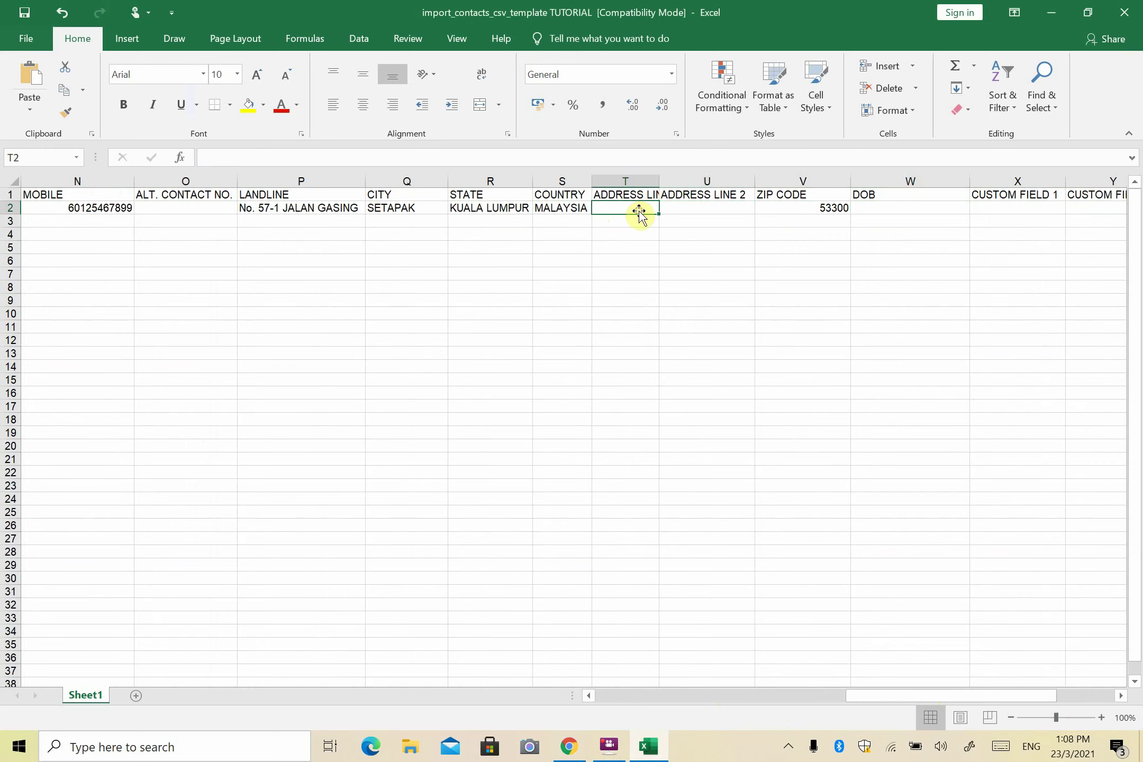
{"action": "left_click", "coordinate": [685, 215]}
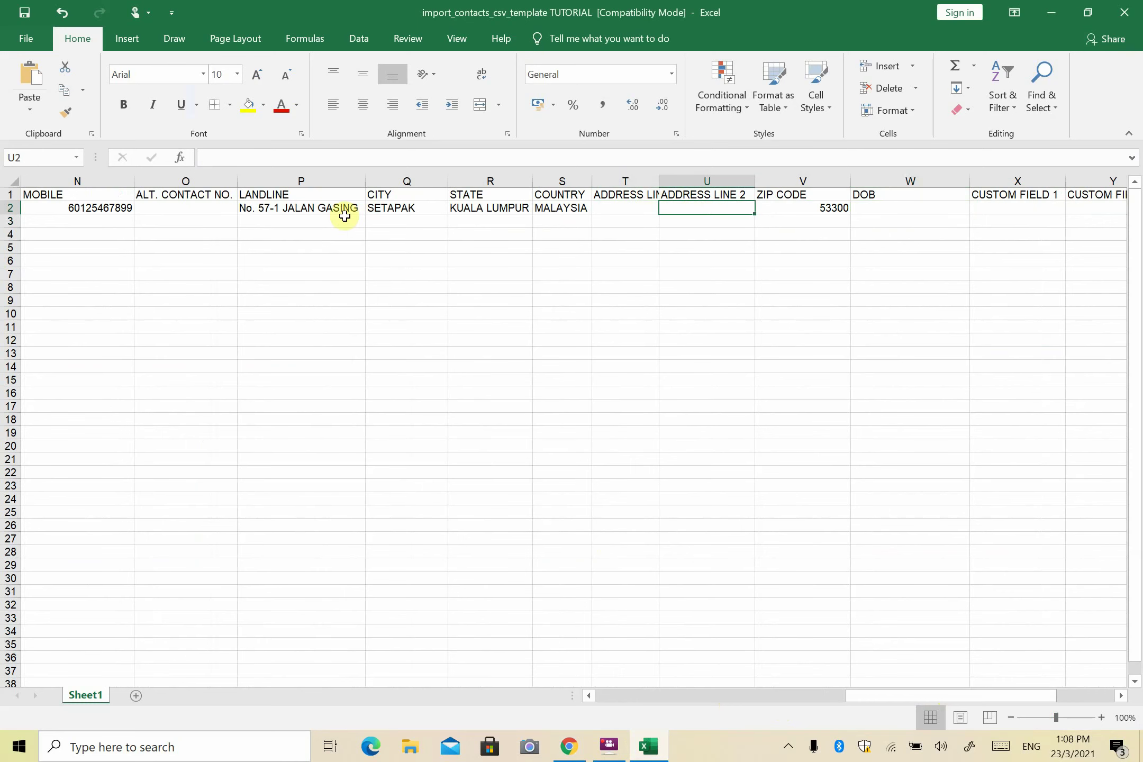
Copy the street address out of the LANDLINE cell and clear it
{"action": "left_click", "coordinate": [301, 207]}
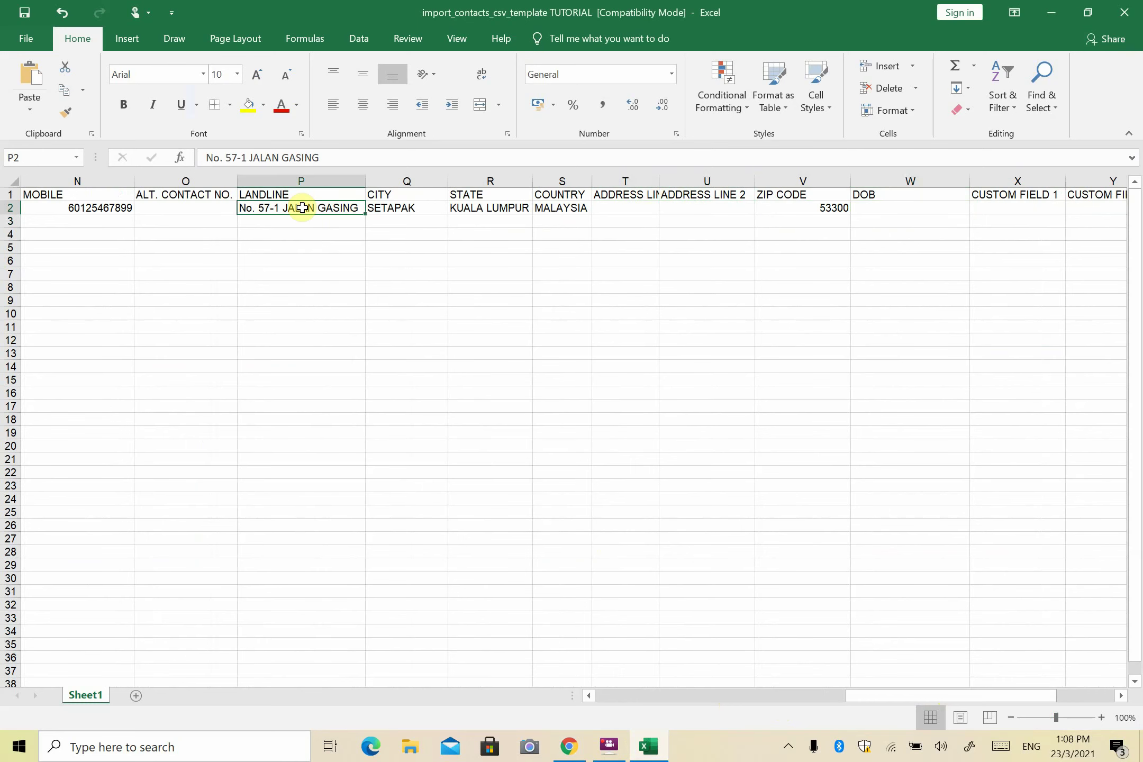
{"action": "key", "text": "ctrl+c"}
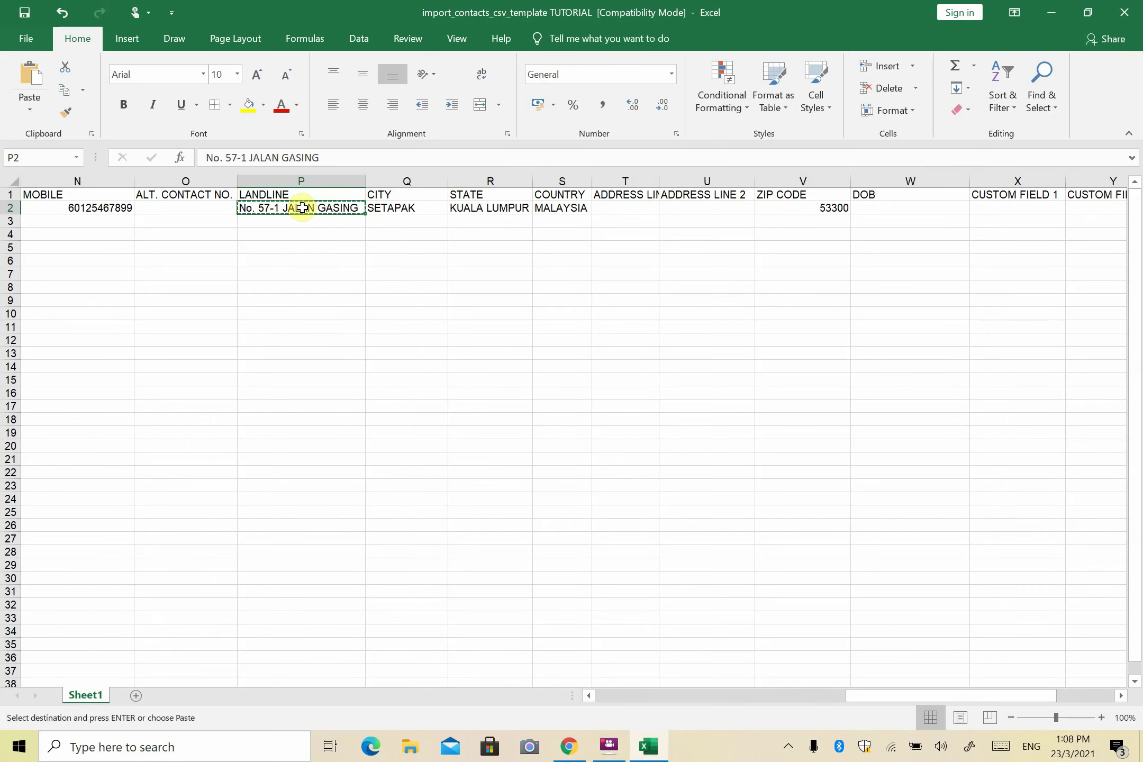
{"action": "key", "text": "BackSpace"}
{"action": "left_click", "coordinate": [609, 208]}
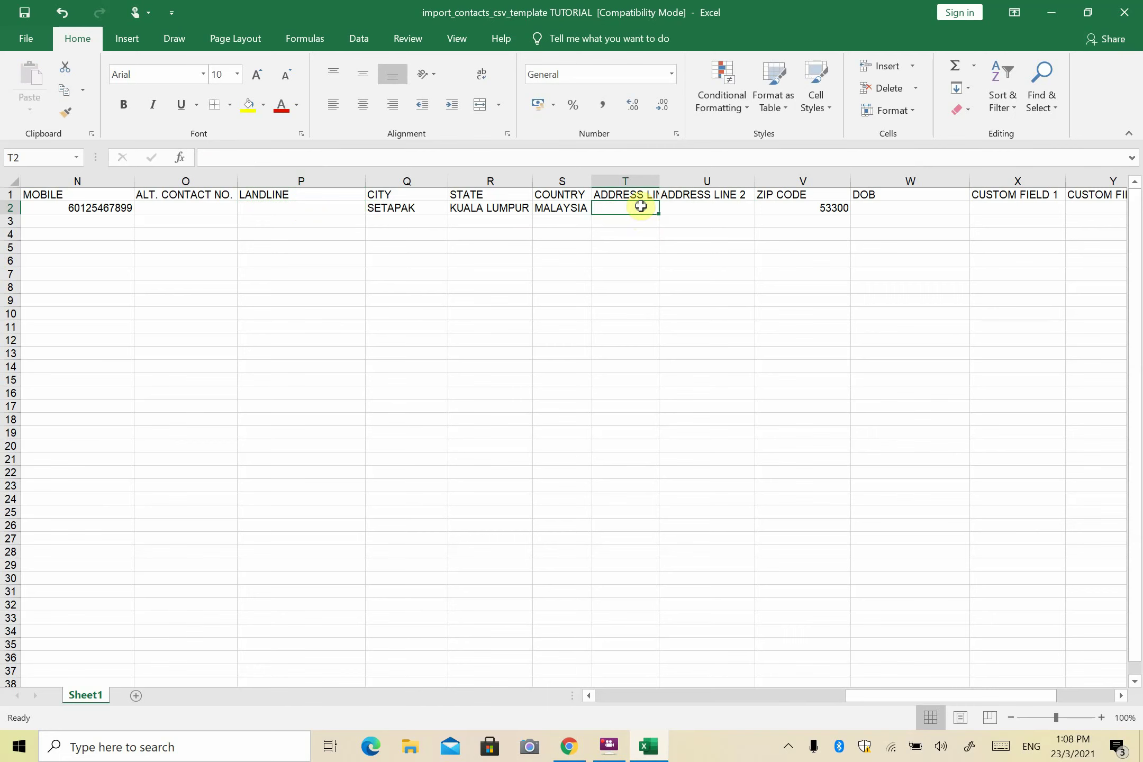
{"action": "right_click", "coordinate": [642, 212]}
{"action": "left_click", "coordinate": [868, 296]}
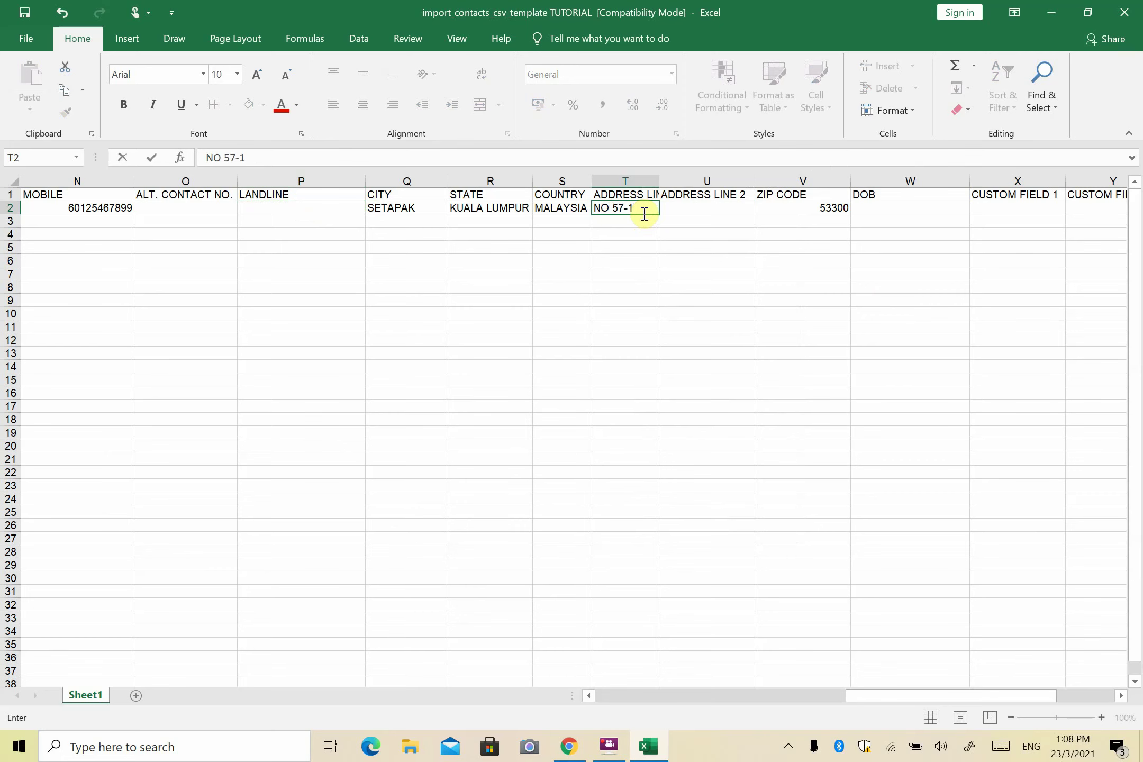
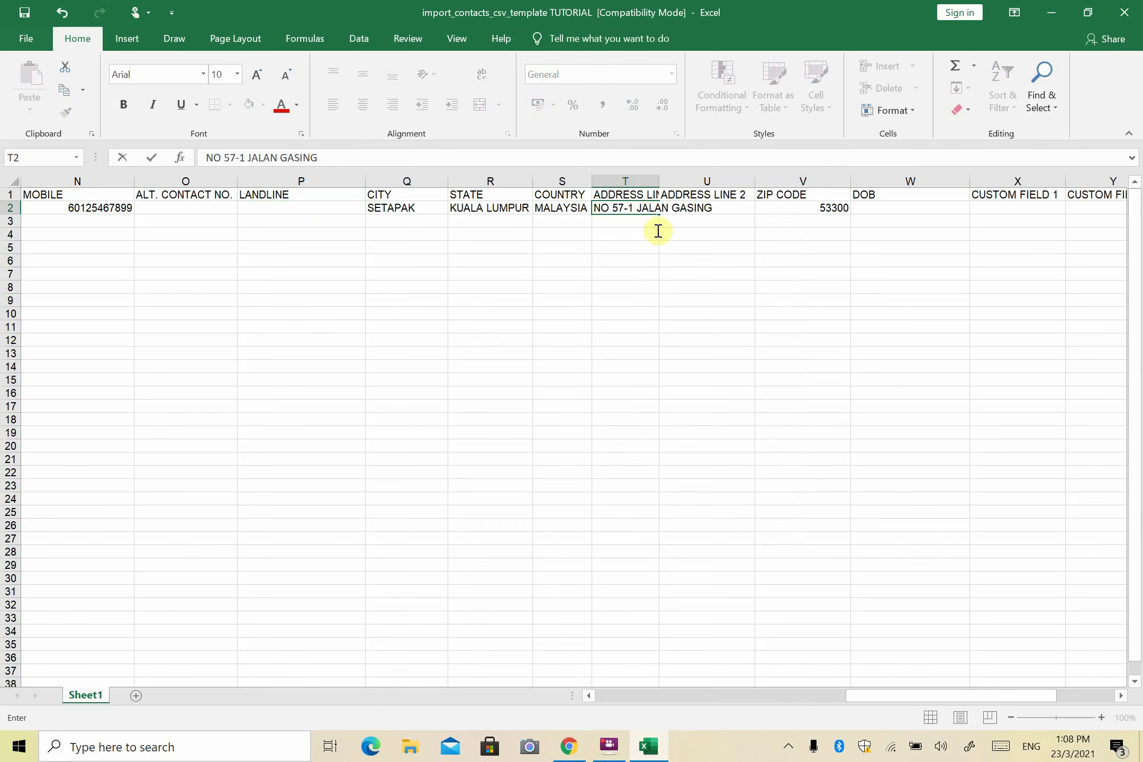
Type the street address into ADDRESS LINE 1 (T2), autofit column T, and minimize Excel
{"action": "left_click", "coordinate": [725, 267]}
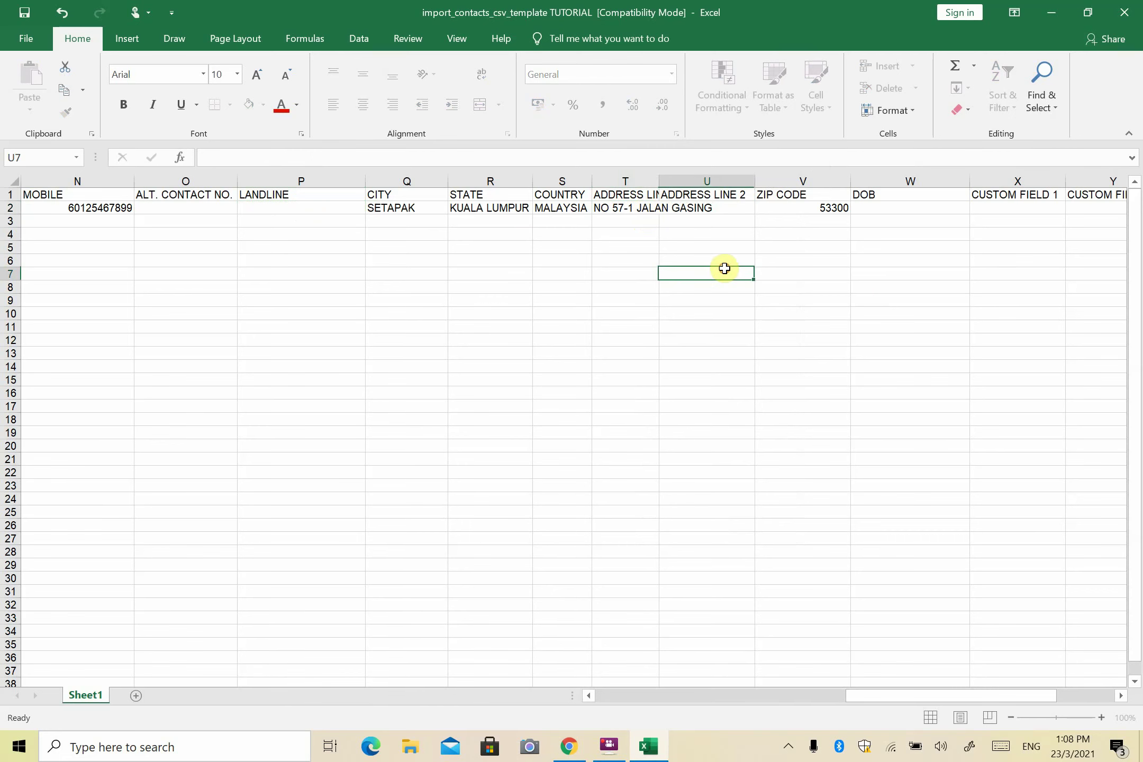
{"action": "left_click_drag", "start_coordinate": [657, 178], "coordinate": [657, 177]}
{"action": "double_click", "coordinate": [657, 177]}
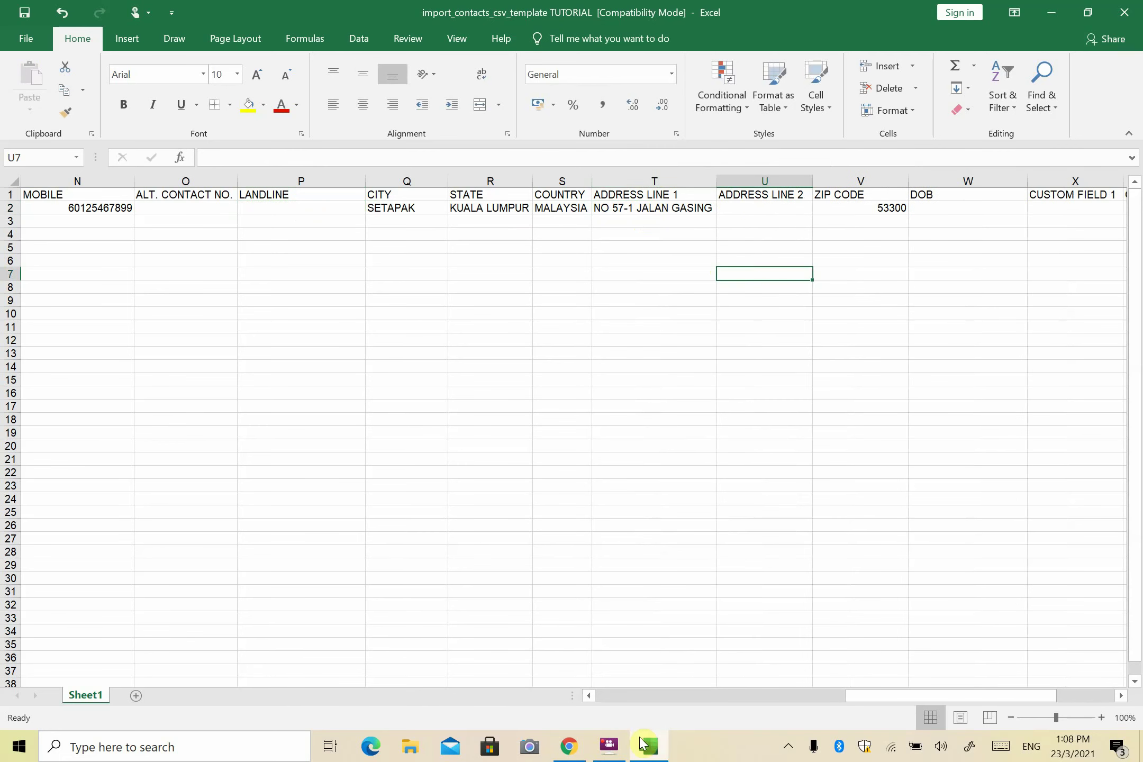
{"action": "left_click", "coordinate": [652, 747]}
Review the Imported entry in the contact's Activities log, then show the empty Documents & Note list
{"action": "scroll", "coordinate": [581, 584], "scroll_direction": "up", "scroll_amount": 6}
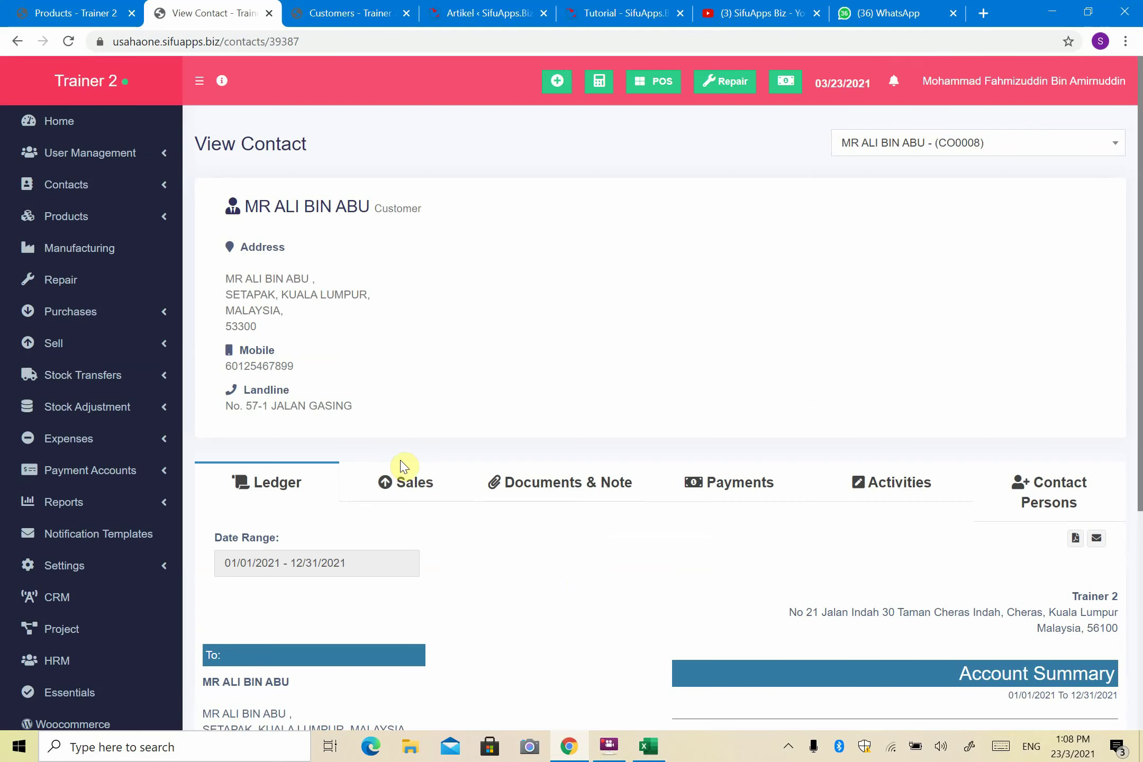
{"action": "scroll", "coordinate": [382, 503], "scroll_direction": "down", "scroll_amount": 5}
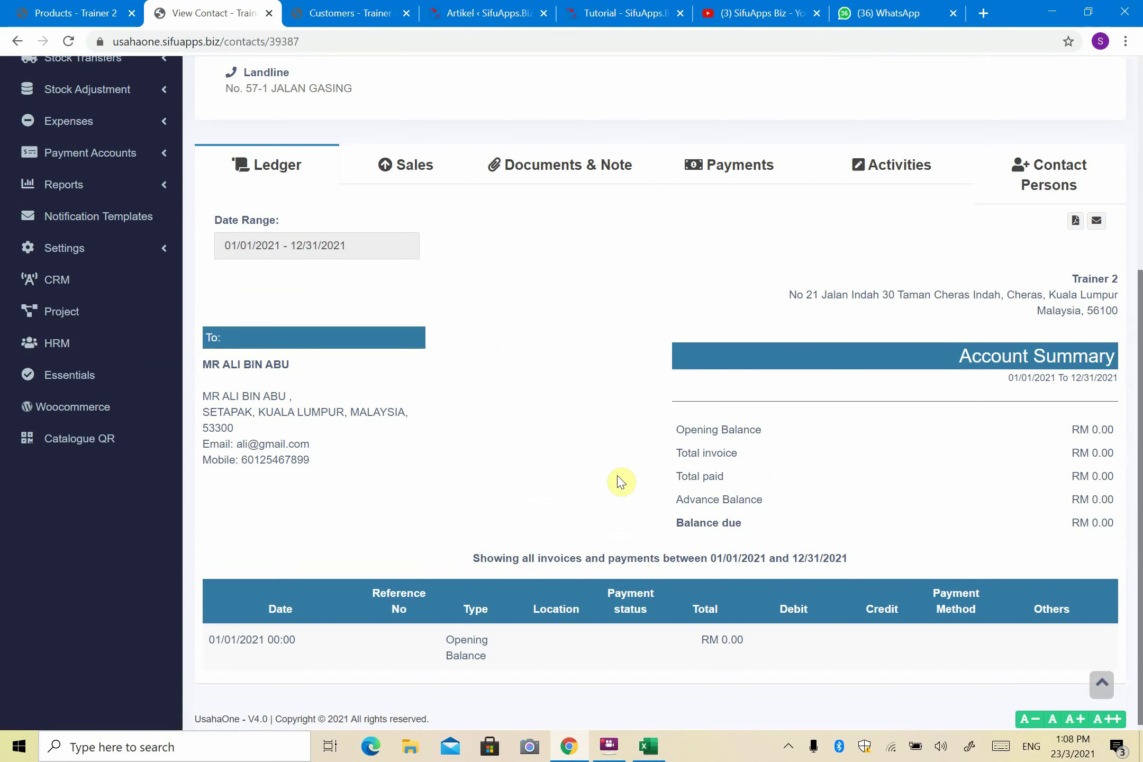
{"action": "scroll", "coordinate": [617, 476], "scroll_direction": "up", "scroll_amount": 4}
{"action": "scroll", "coordinate": [598, 456], "scroll_direction": "down", "scroll_amount": 2}
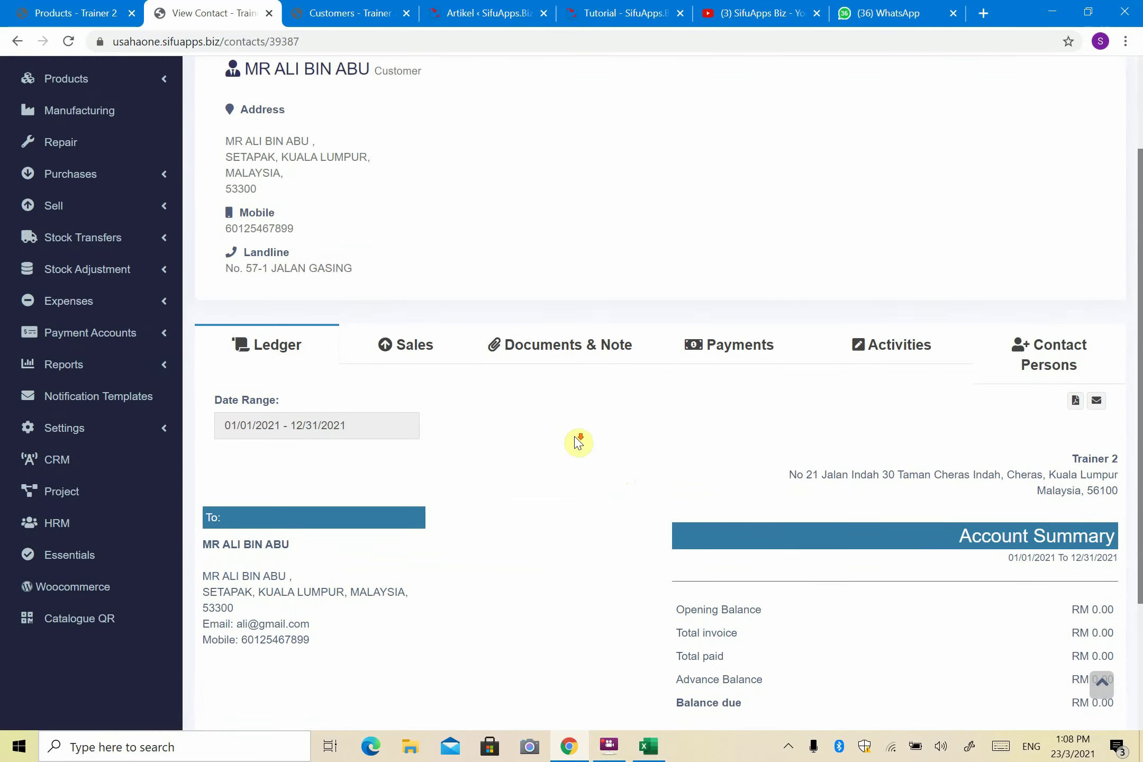
{"action": "left_click", "coordinate": [921, 289]}
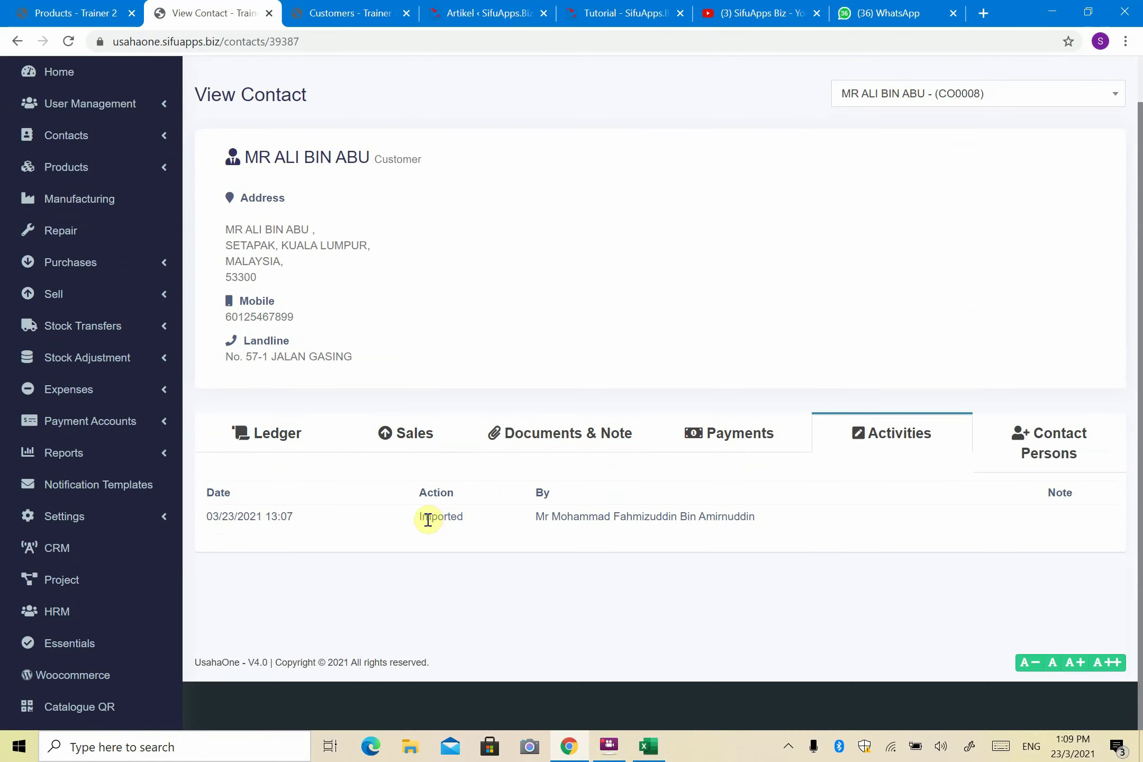
{"action": "left_click_drag", "start_coordinate": [422, 517], "coordinate": [780, 528]}
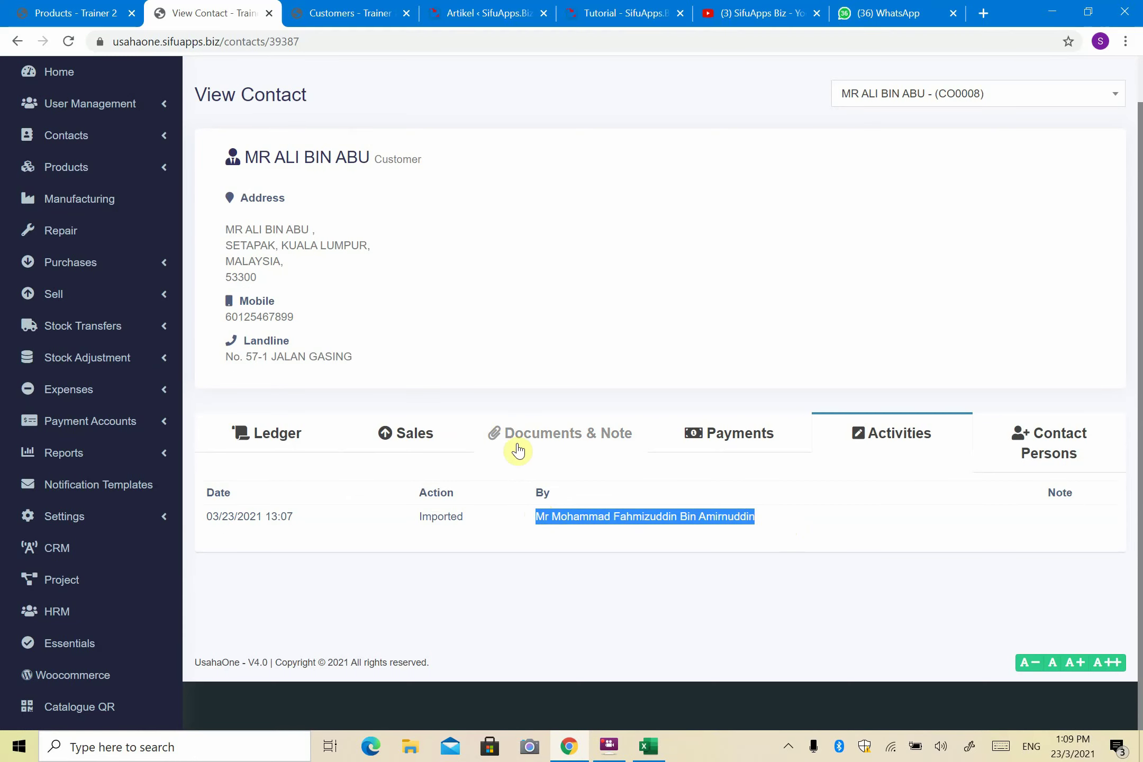
{"action": "left_click", "coordinate": [534, 450]}
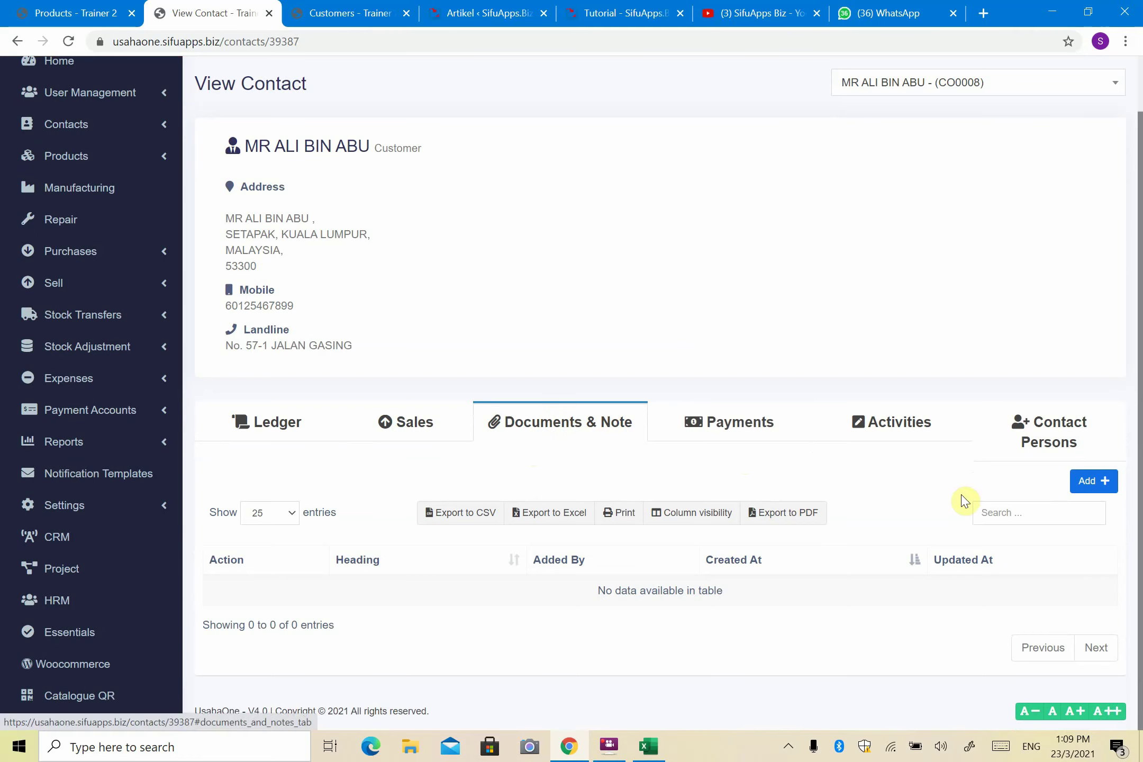
{"action": "left_click", "coordinate": [1087, 483]}
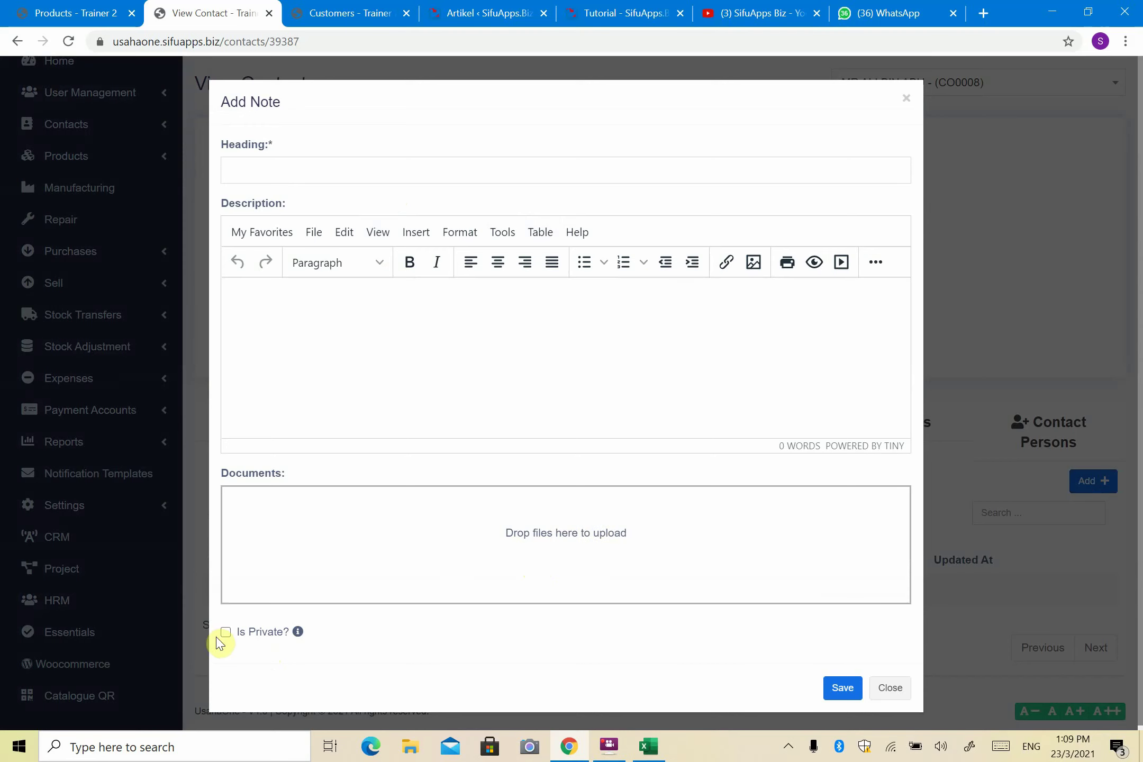
{"action": "left_click", "coordinate": [893, 690]}
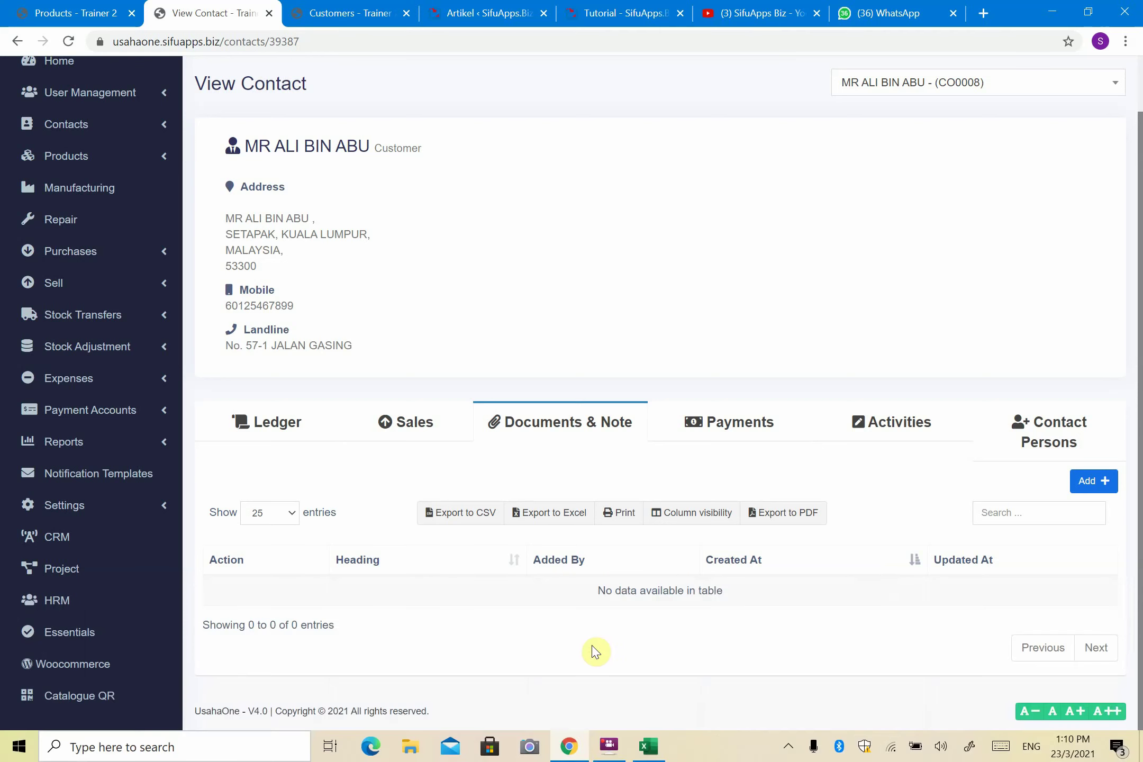
{"action": "left_click", "coordinate": [609, 746]}
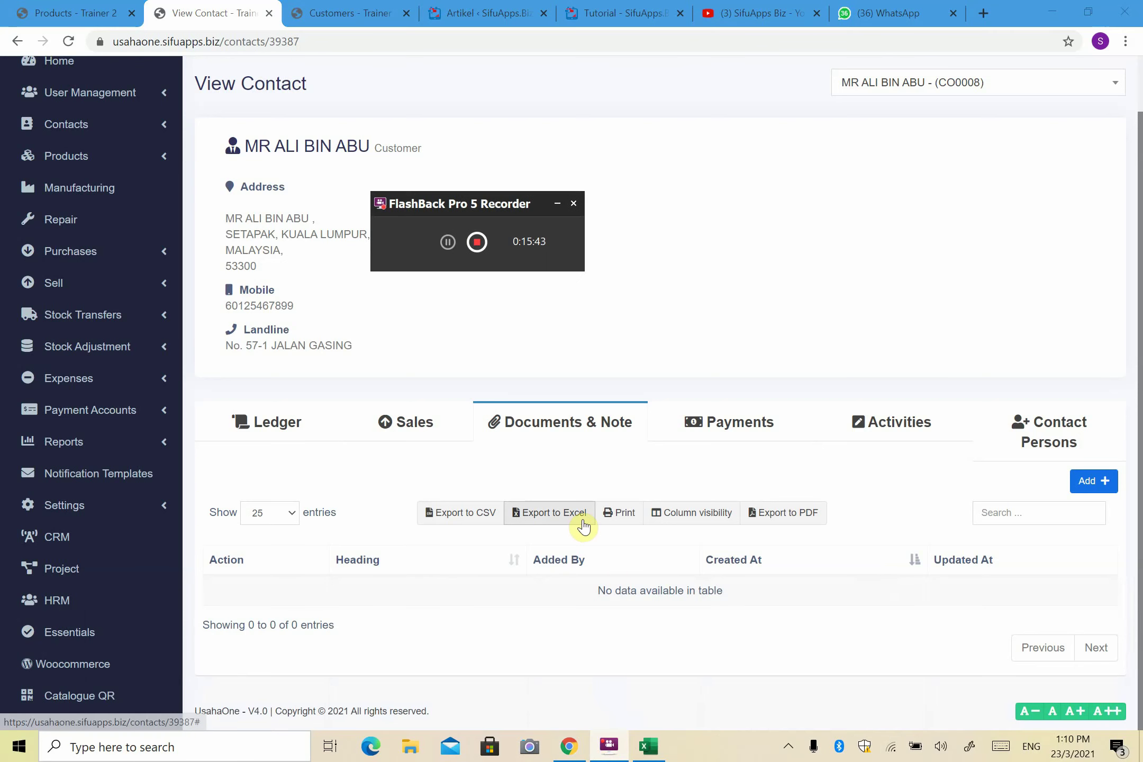